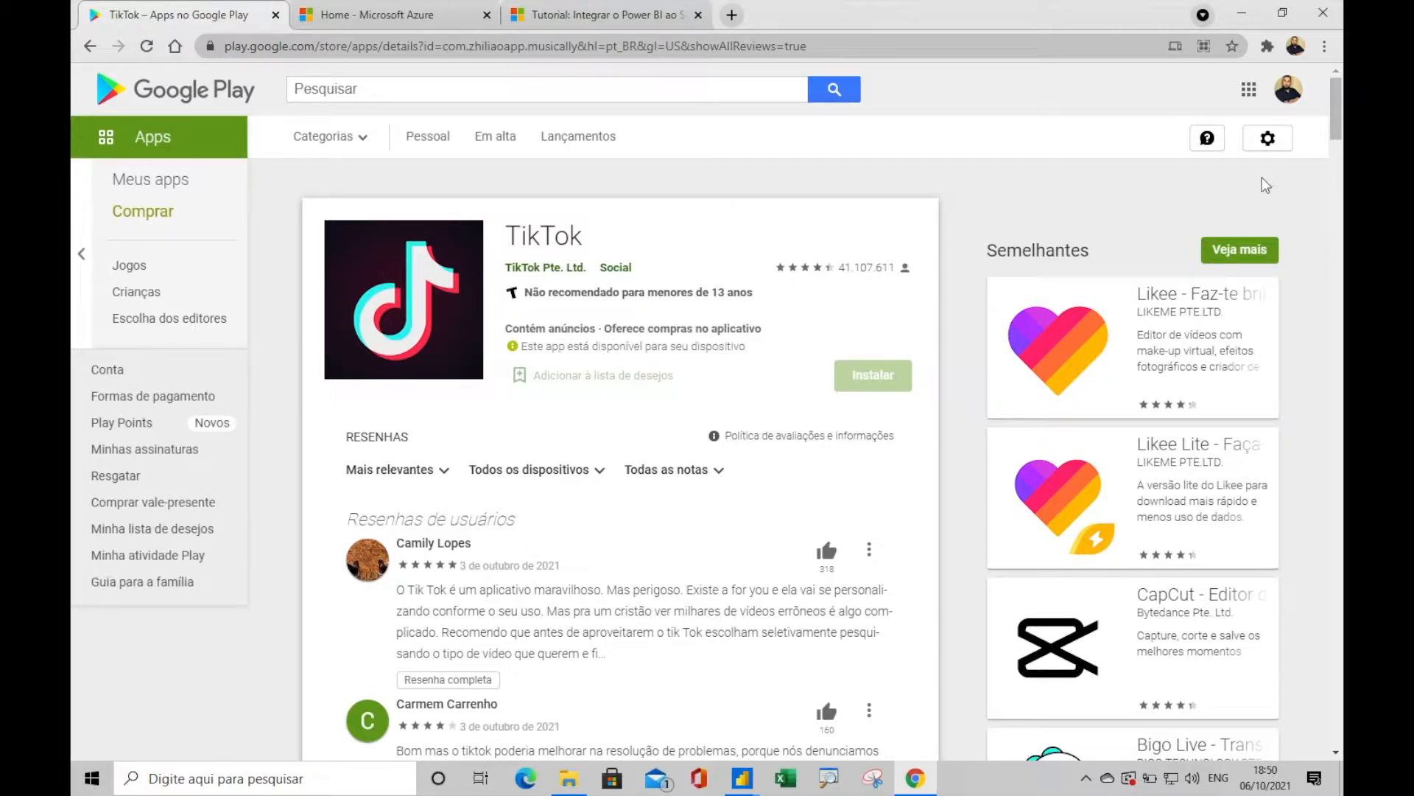
Examine the user reviews on TikTok's Google Play page
left_click(833, 52)
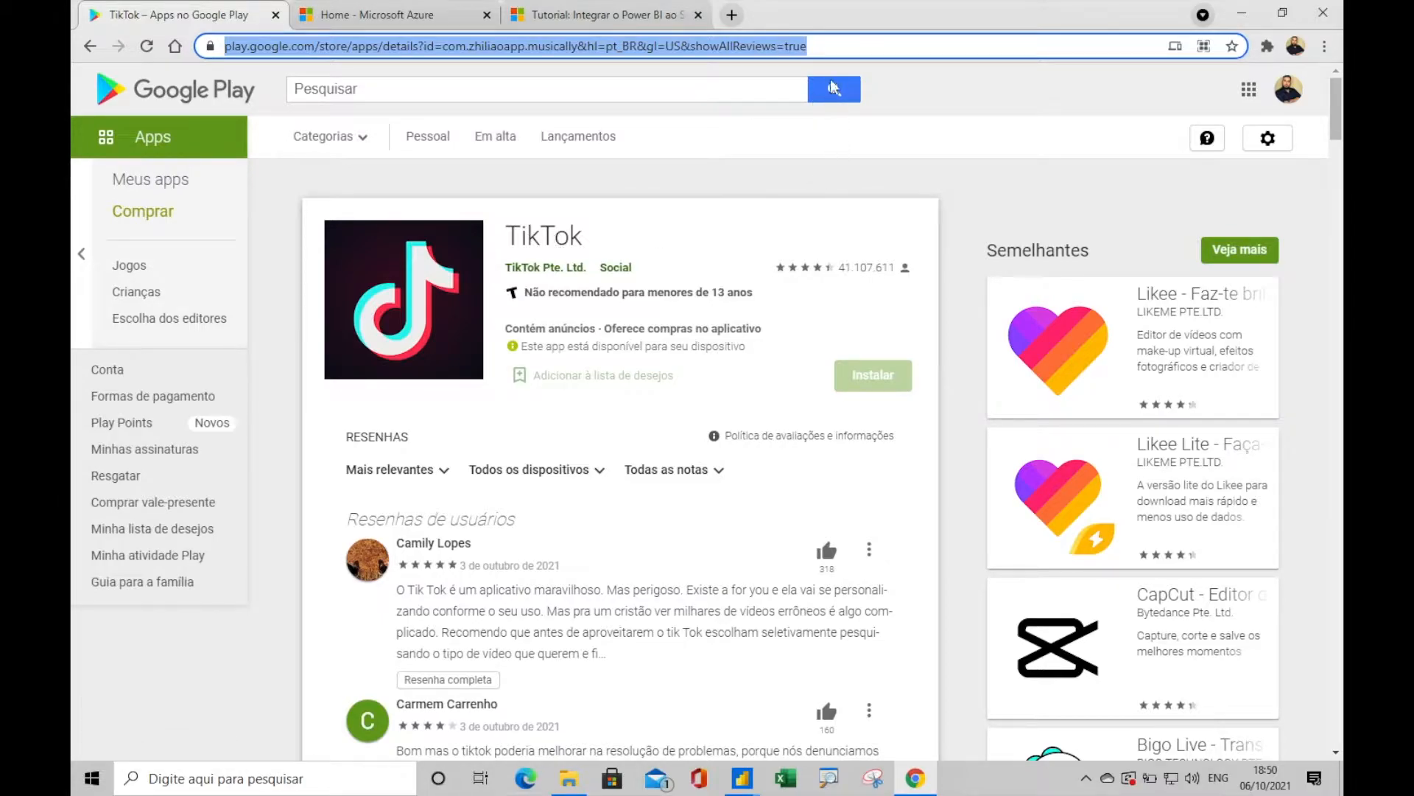
scroll(848, 213, "down", 5)
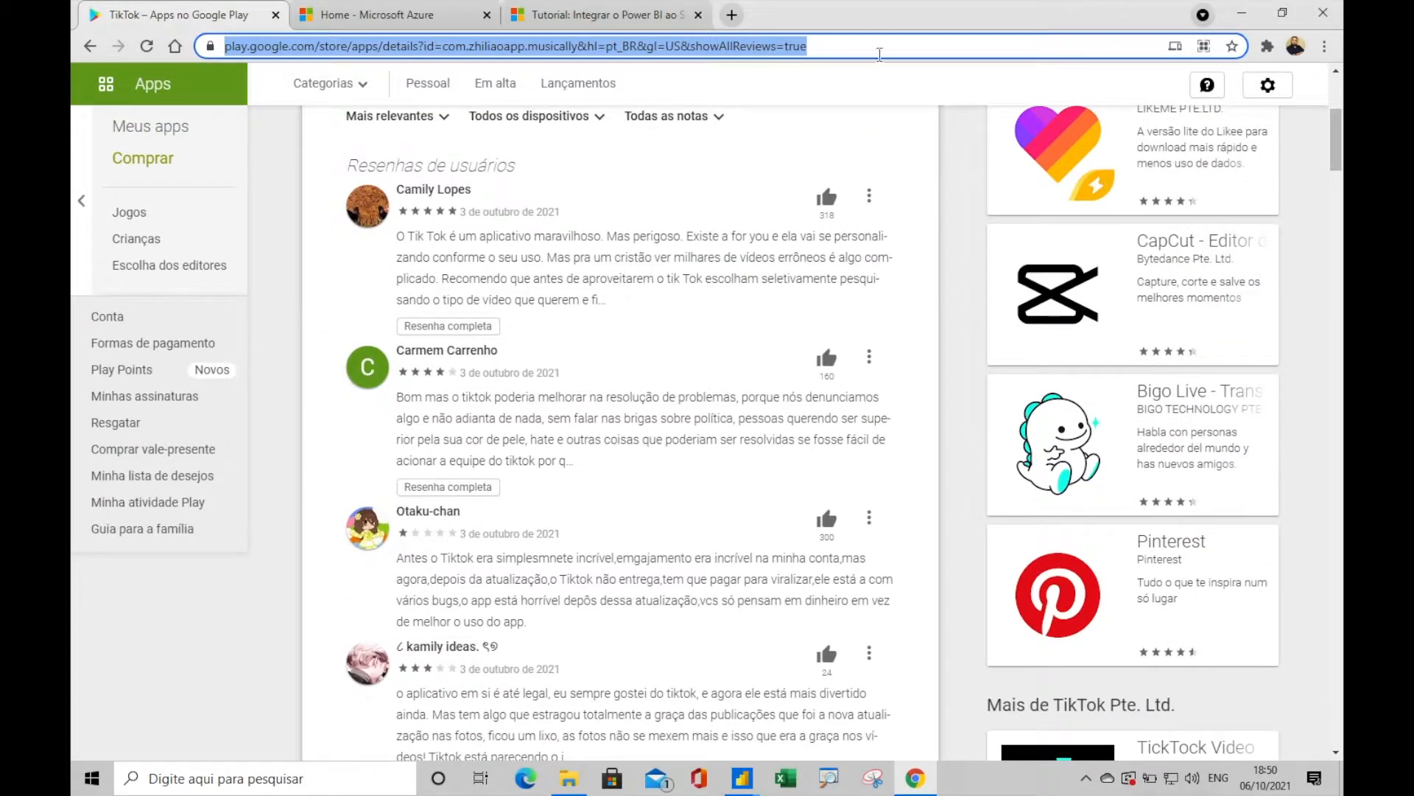
scroll(754, 279, "down", 15)
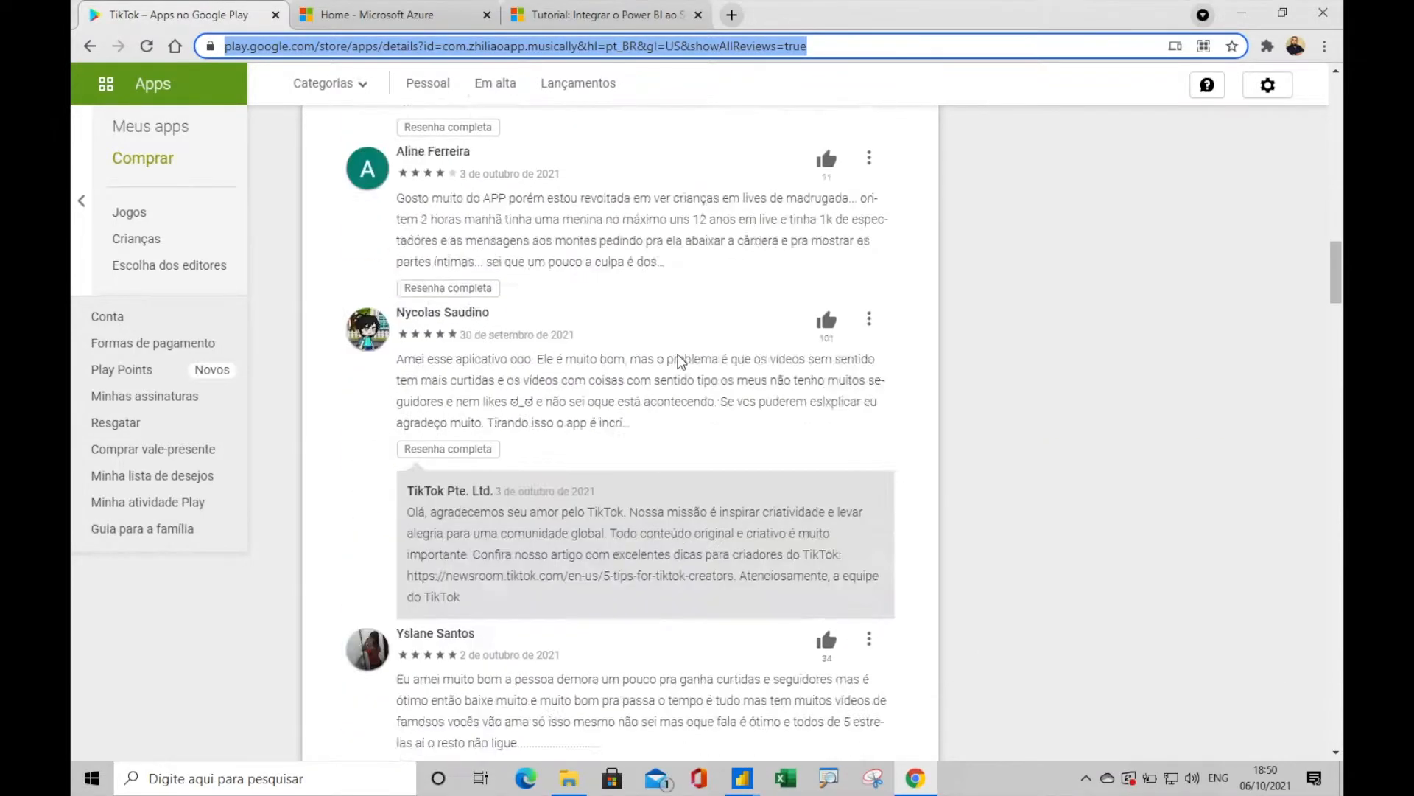
scroll(681, 360, "up", 5)
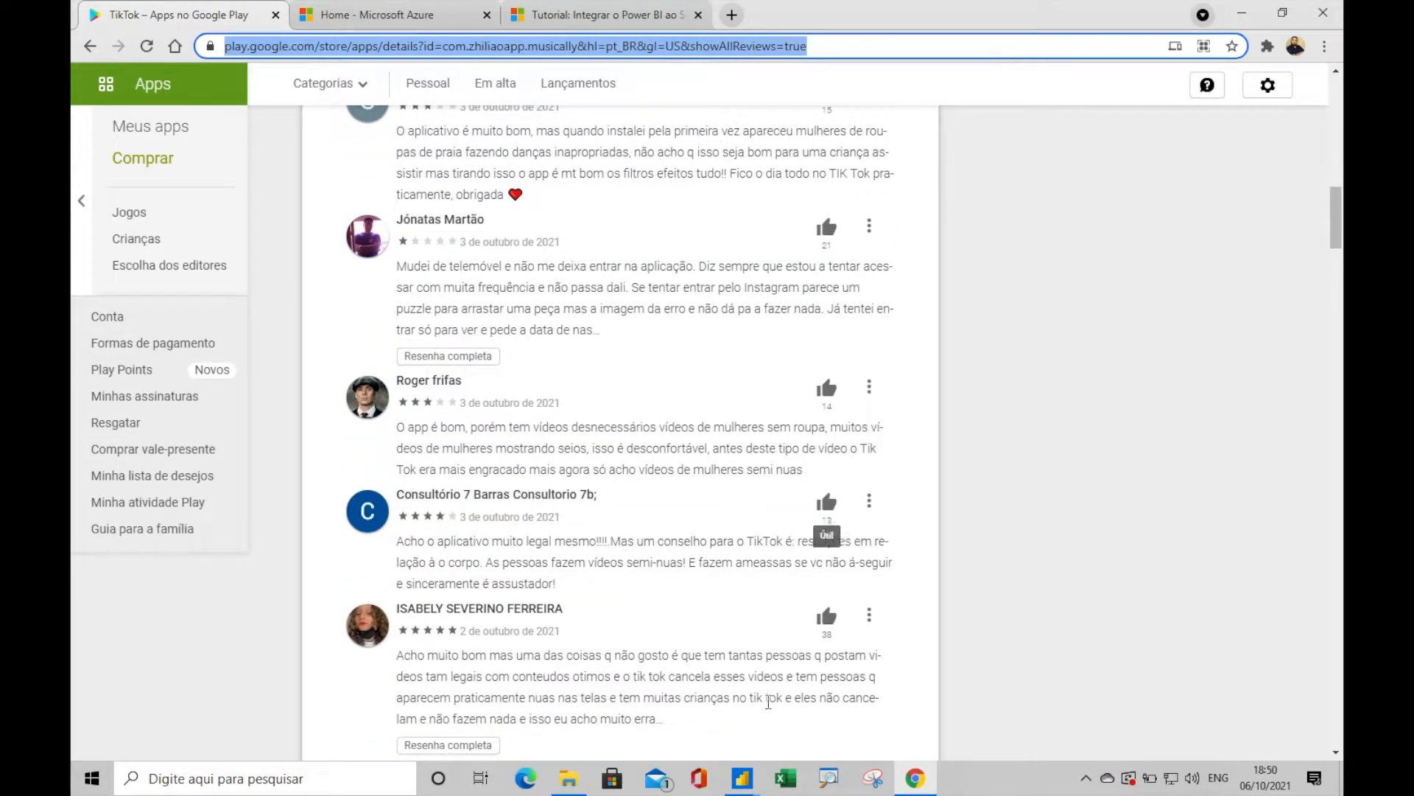
Switch to the Power Query Editor and view the available new data source types, including Web
left_click(743, 778)
left_click(830, 678)
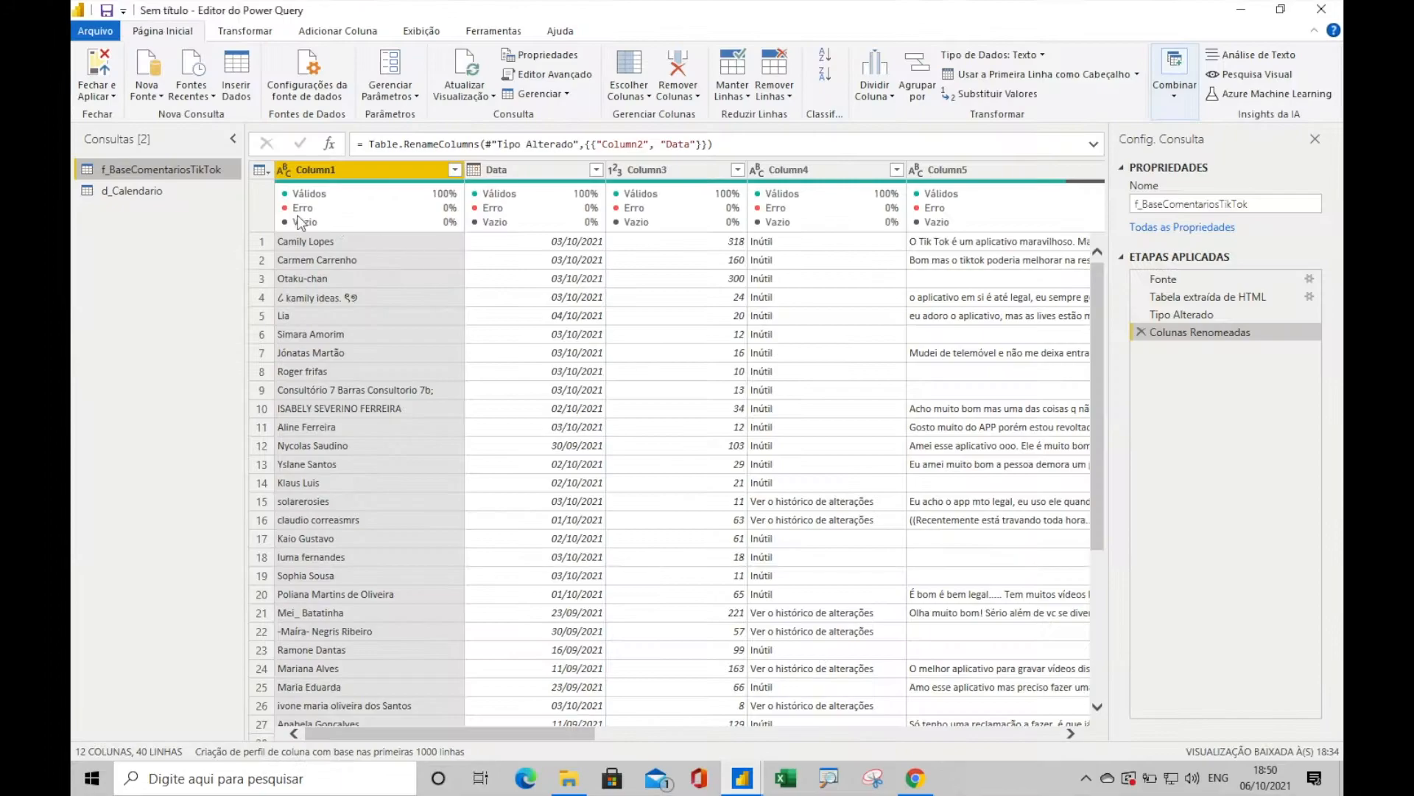
left_click(161, 97)
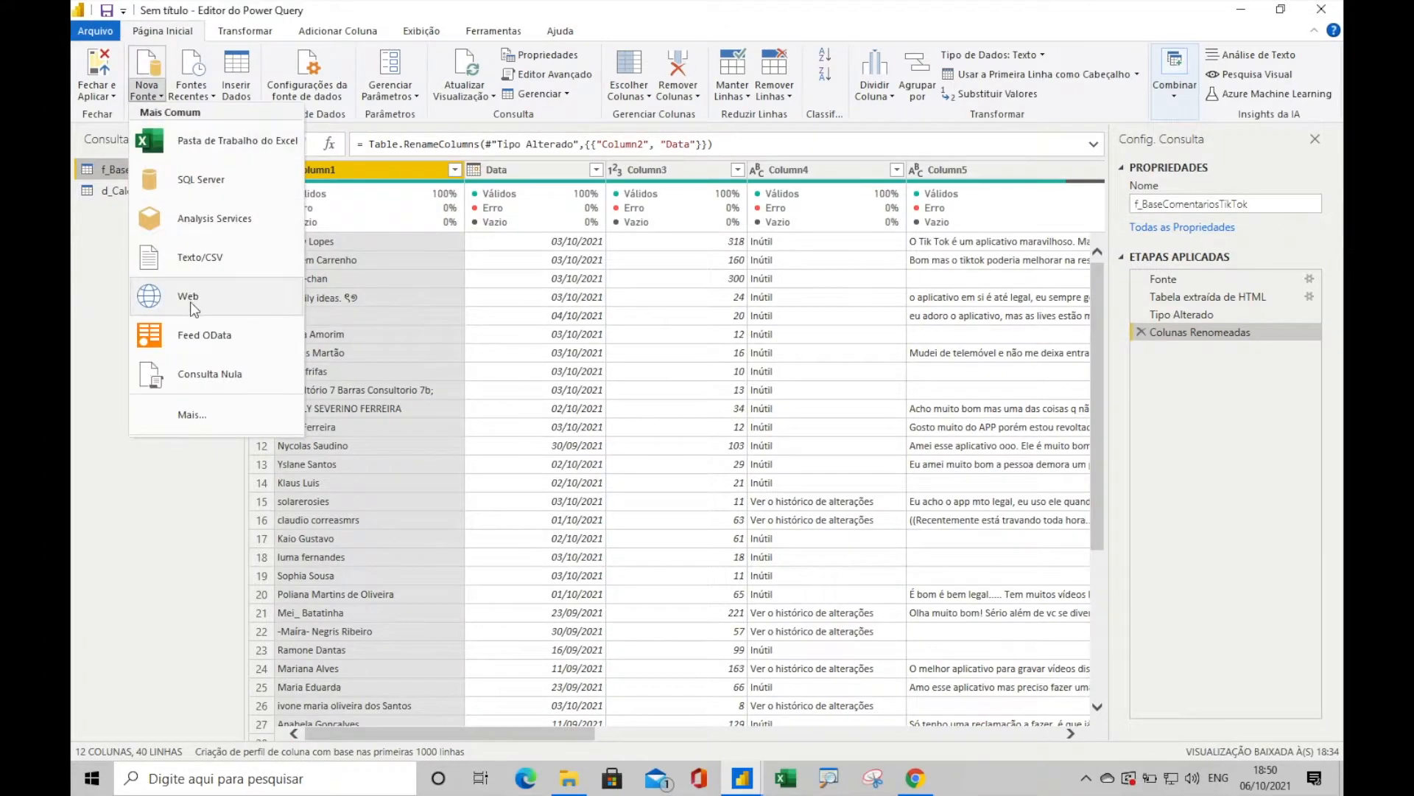
left_click(182, 492)
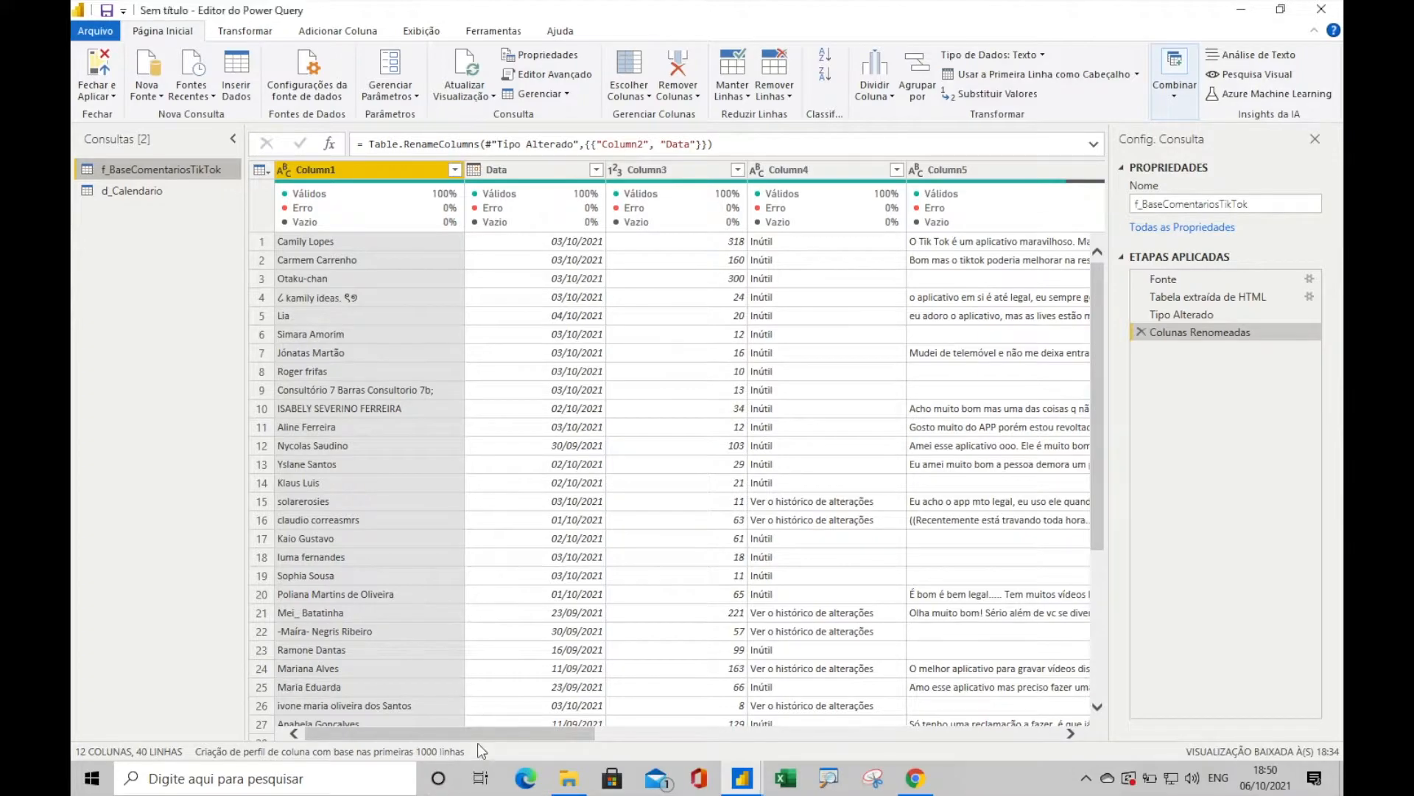
Examine the rows and columns of f_BaseComentariosTikTok and preview the full comment in row 20 of Column5
left_click_drag(481, 736, 480, 703)
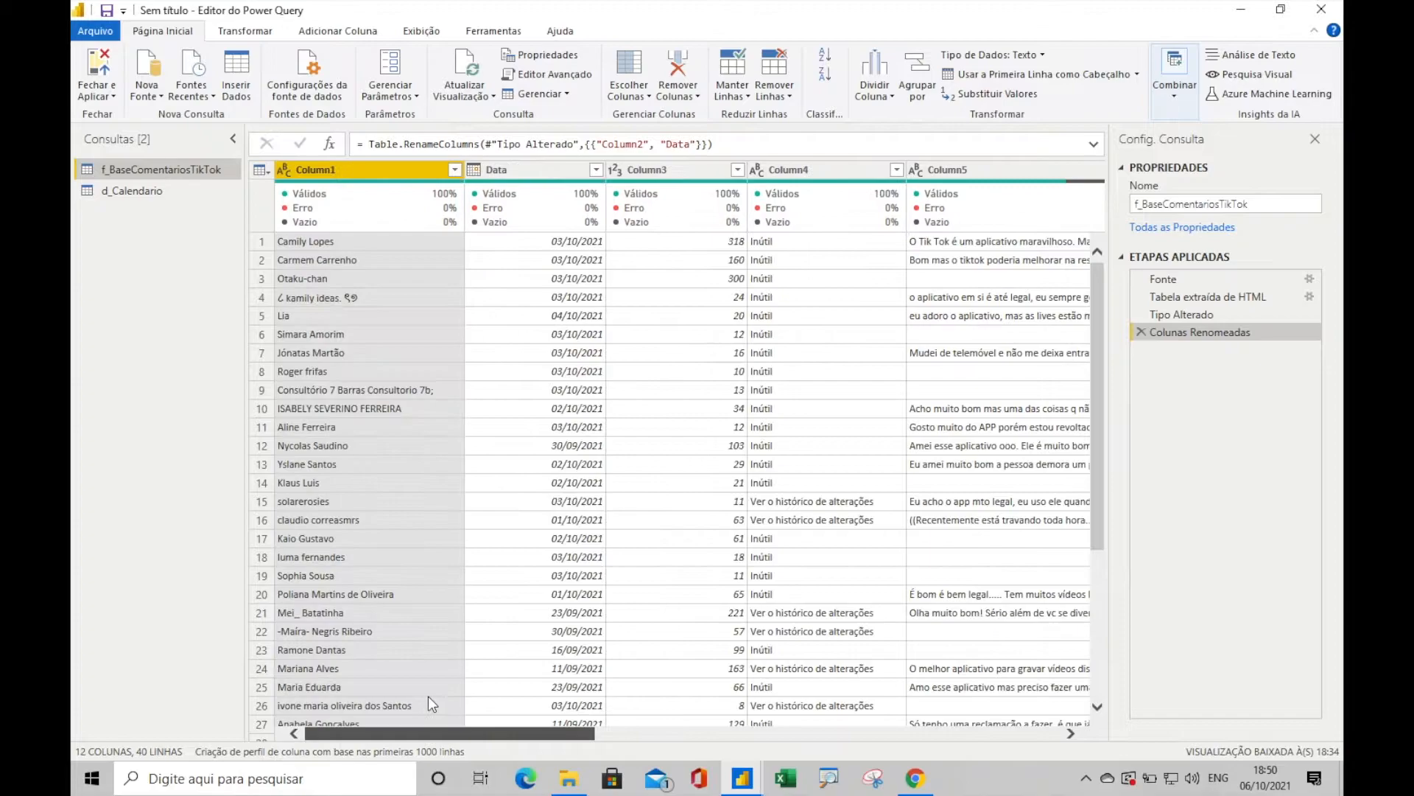
scroll(567, 514, "down", 1)
scroll(568, 513, "down", 4)
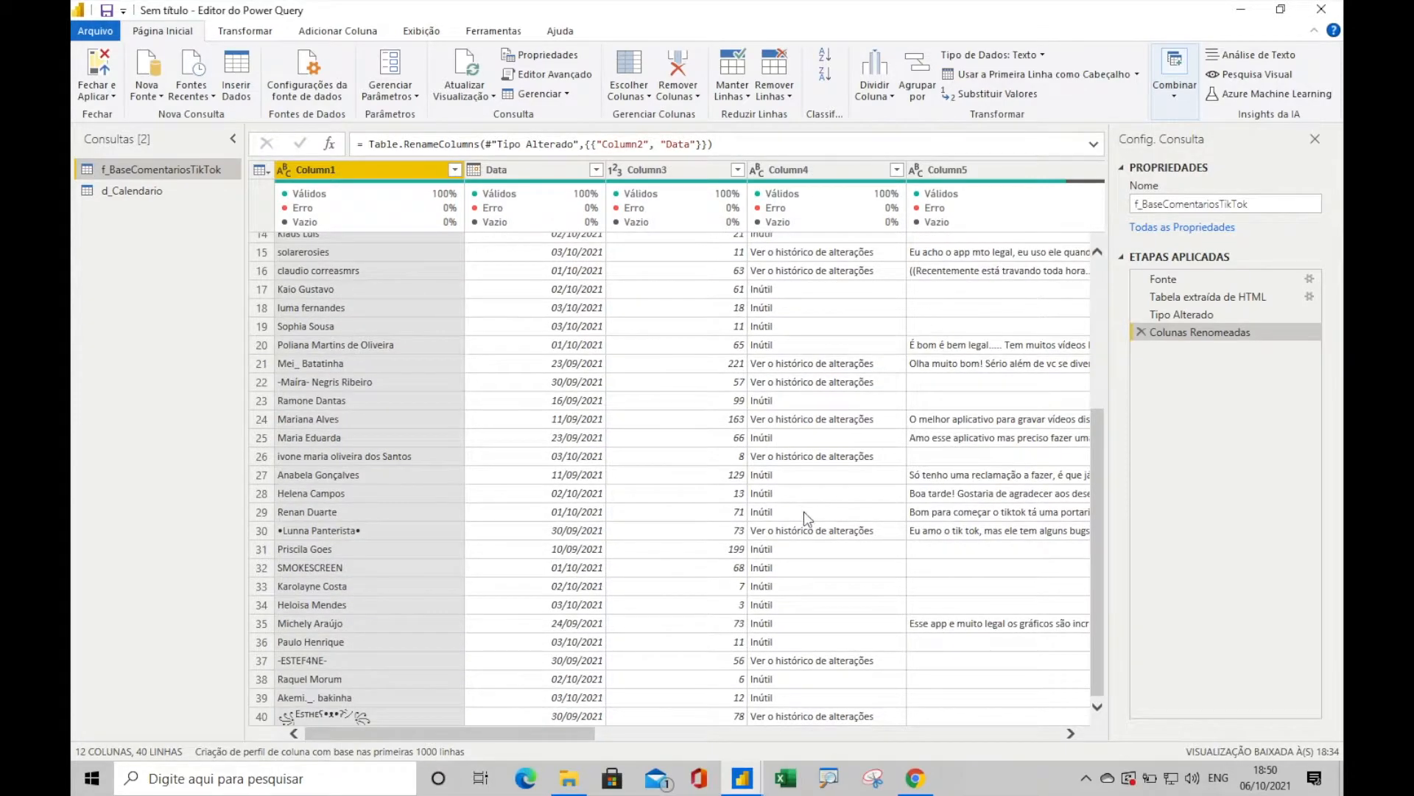
left_click_drag(563, 733, 765, 733)
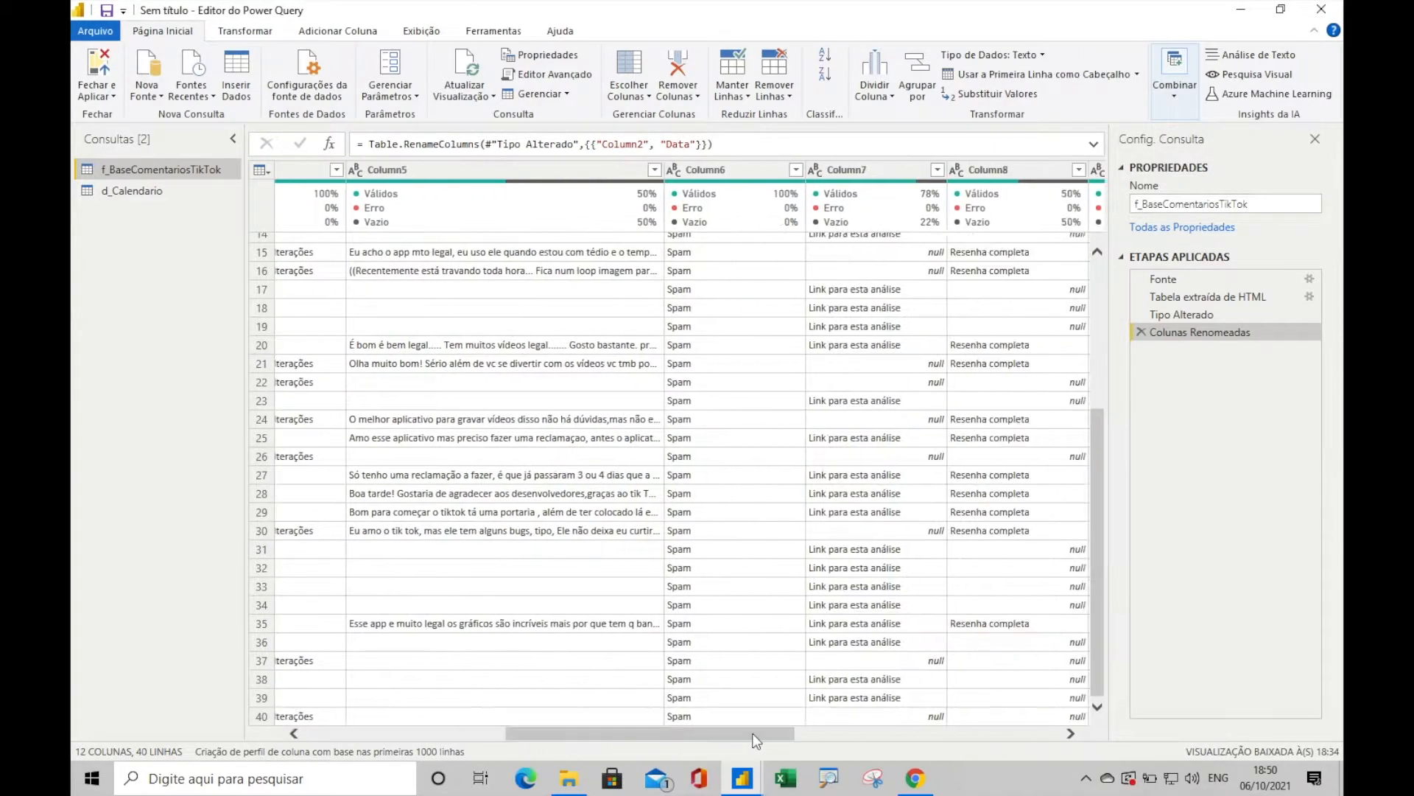
left_click(539, 408)
left_click(537, 347)
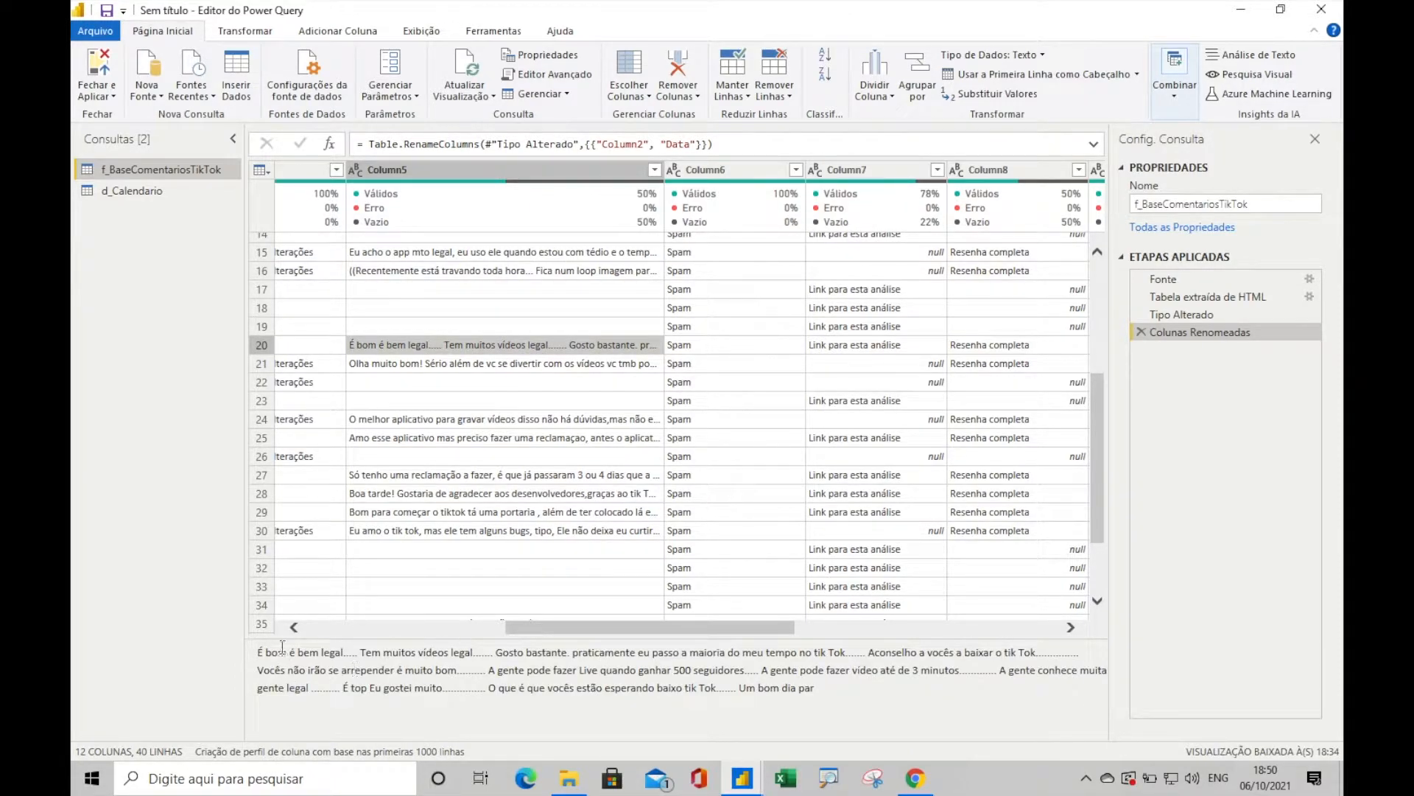
left_click_drag(623, 632, 415, 628)
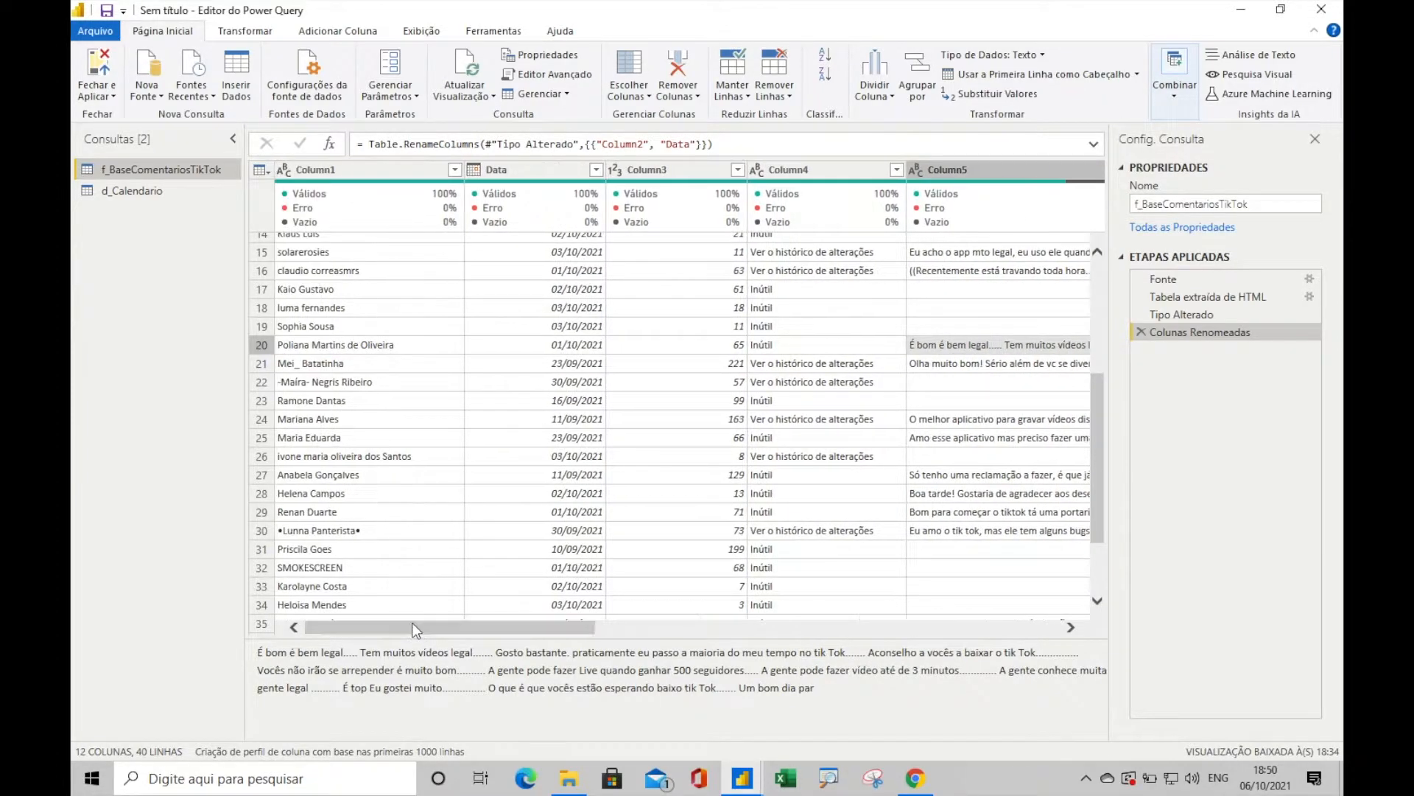
Remove all columns of f_BaseComentariosTikTok except Data and Column5
left_click(549, 174)
left_click(983, 179, "ctrl")
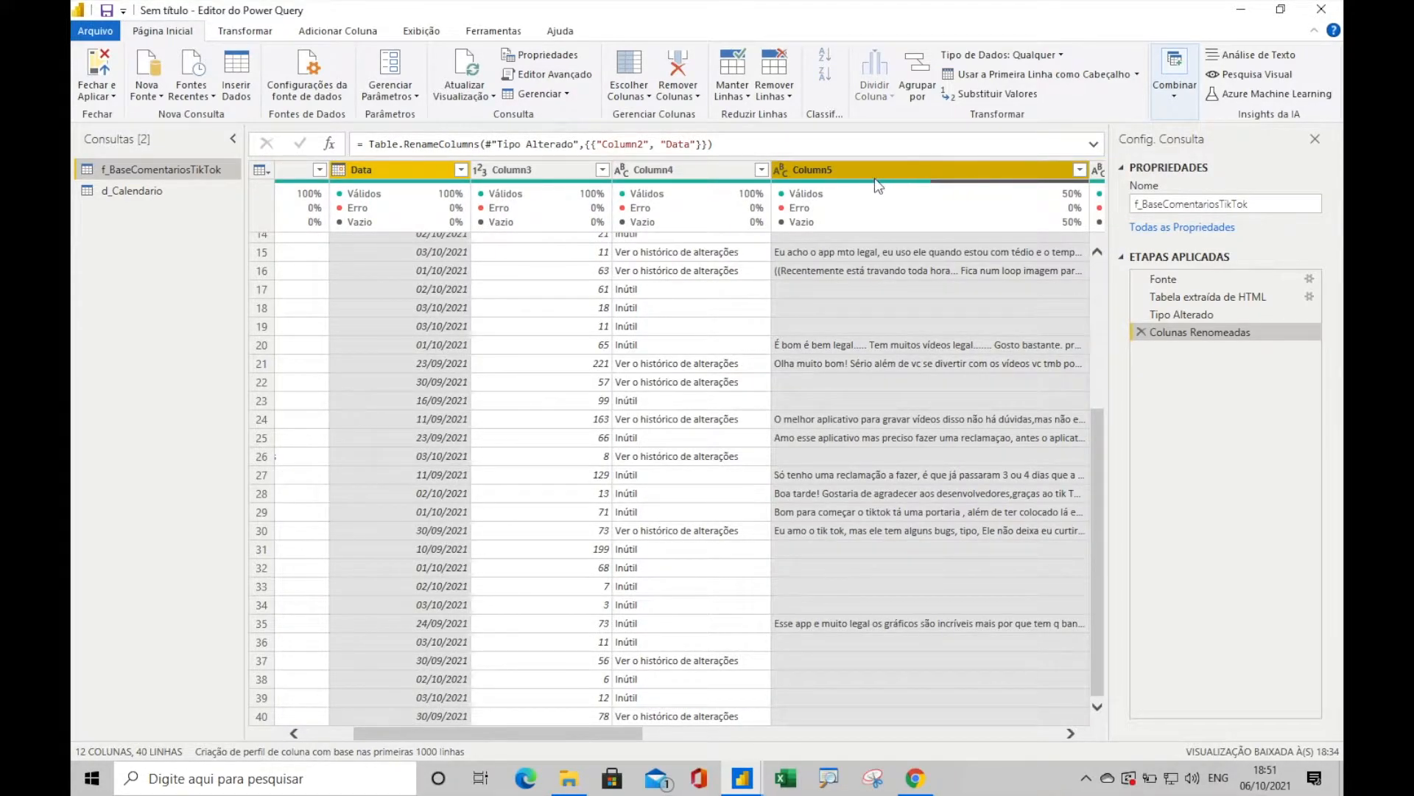
right_click(869, 174)
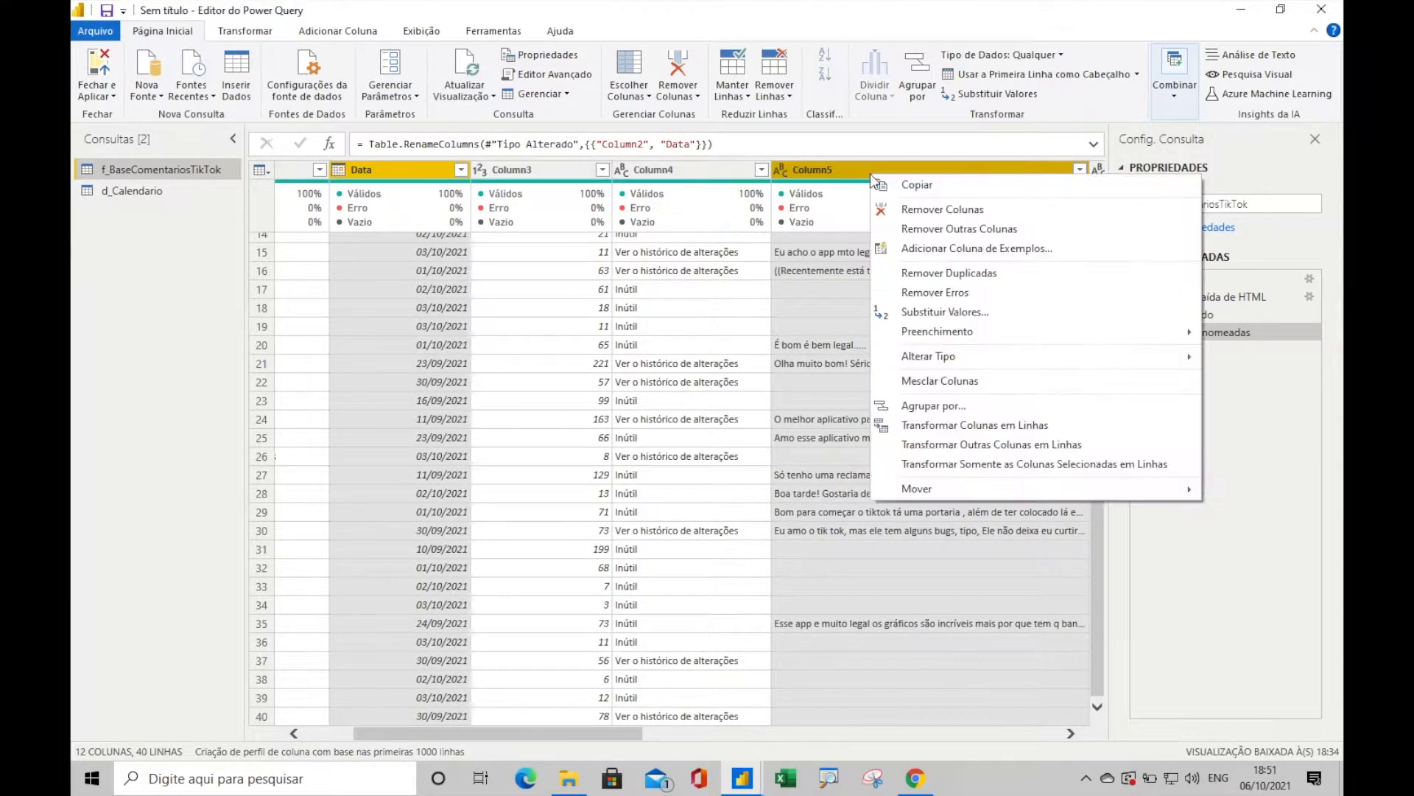
left_click(905, 230)
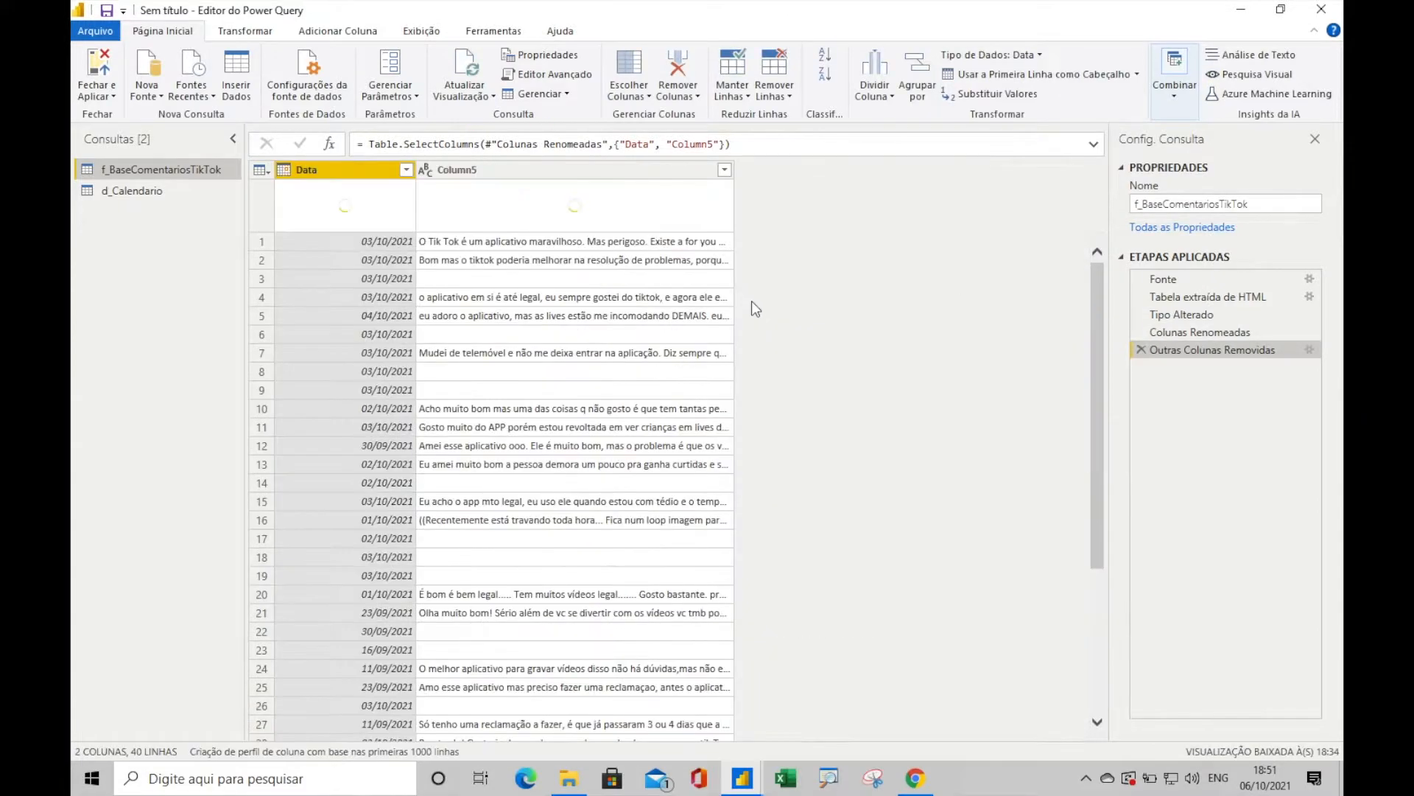
Rename Column5 as Comentario
double_click(500, 171)
type("Come")
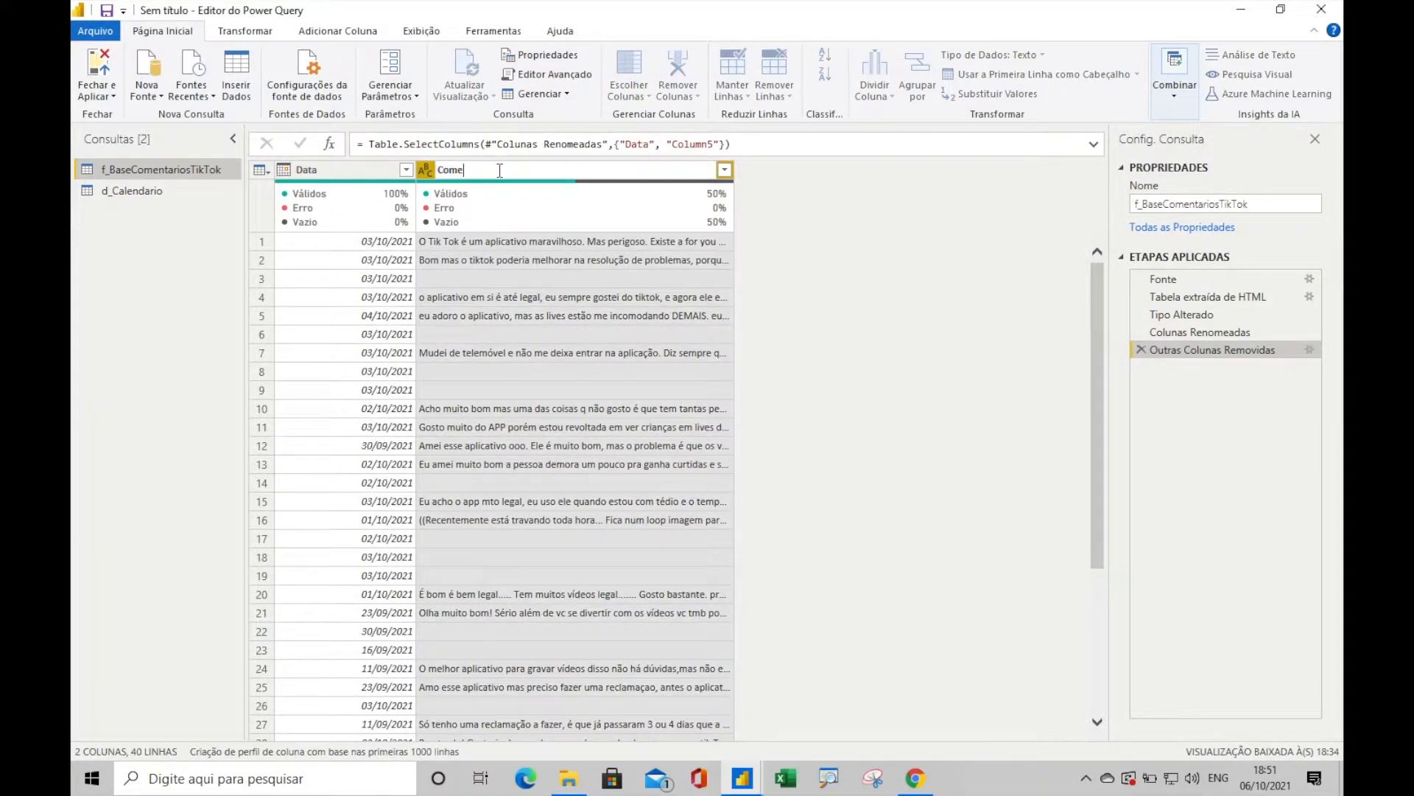
key("Return")
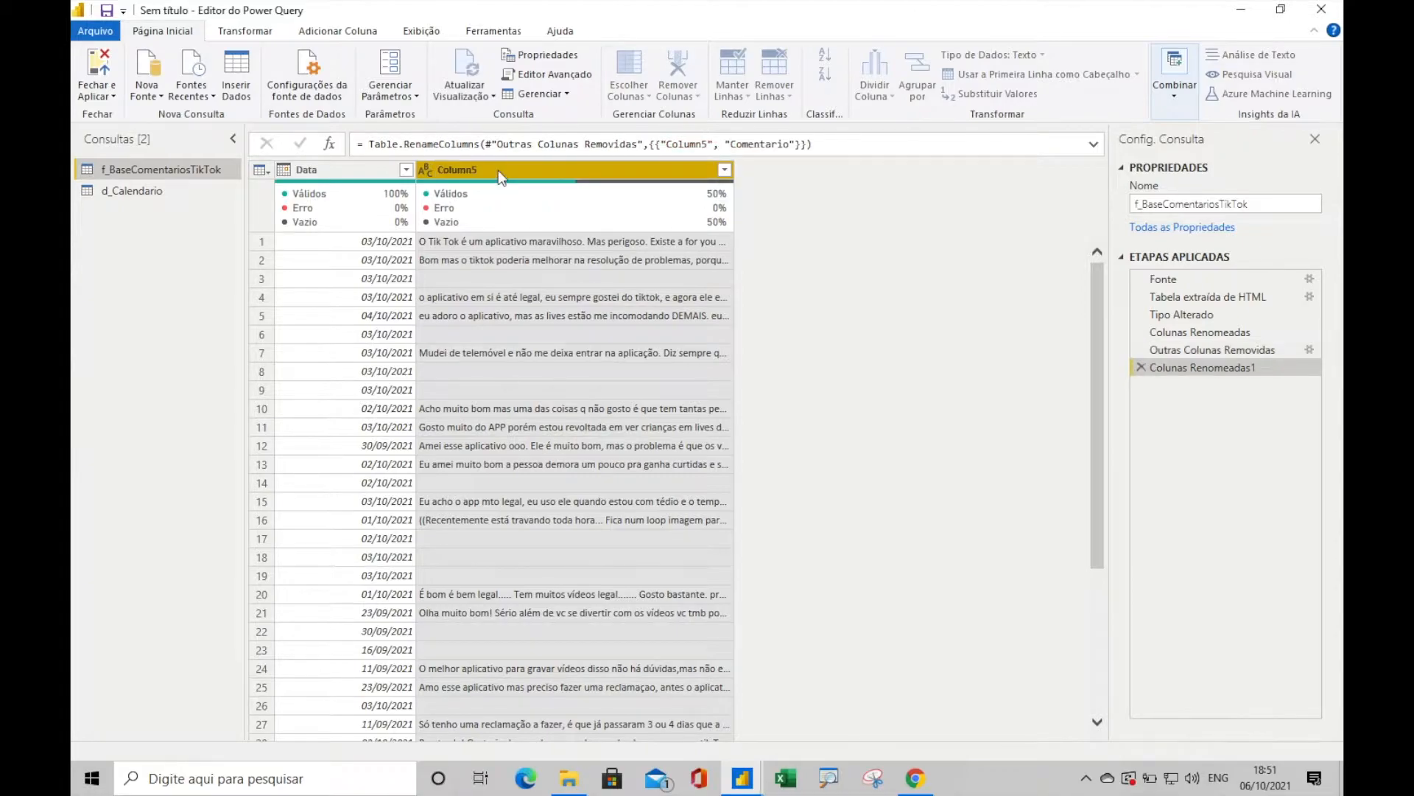
Filter the Comentario column to exclude the blank (em branco) entries
left_click(724, 170)
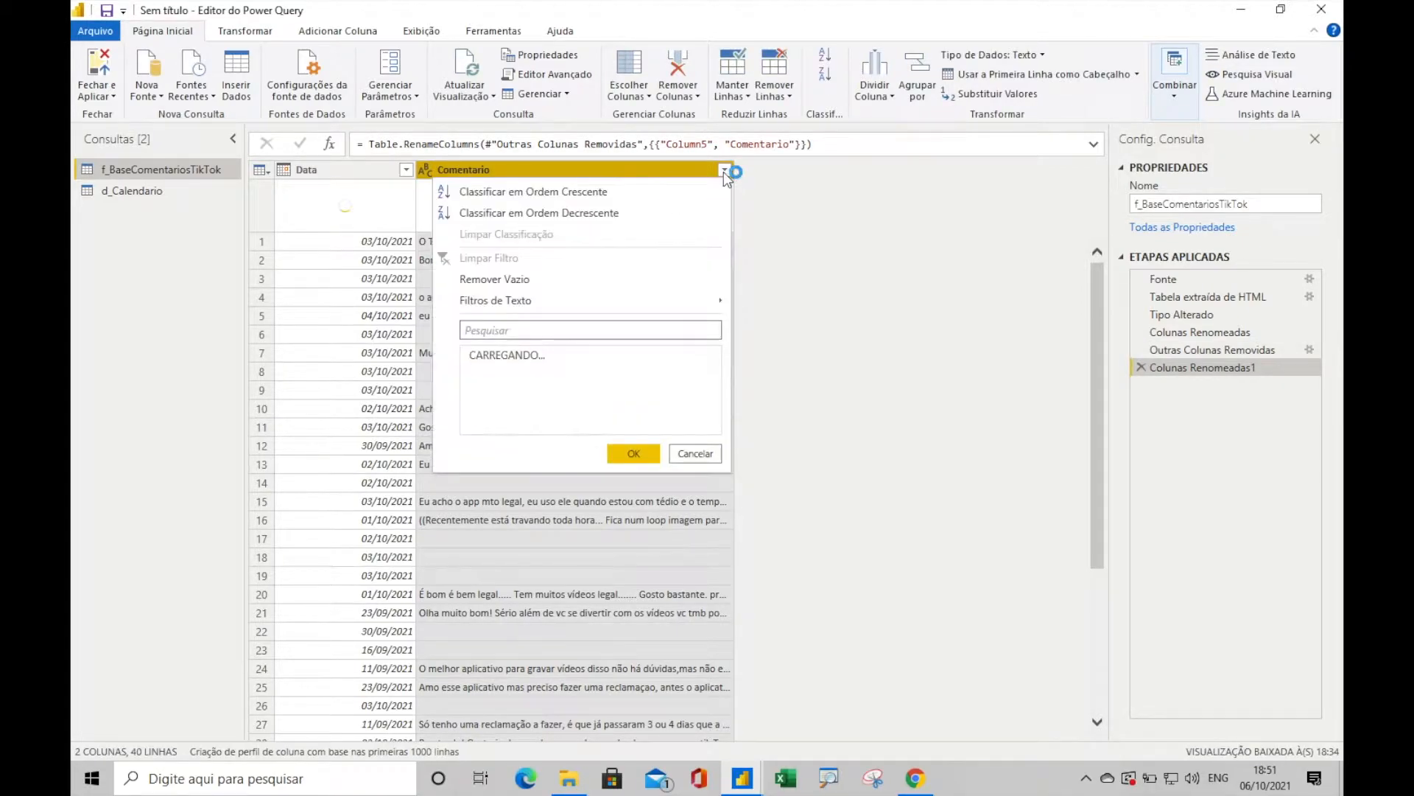
left_click(525, 374)
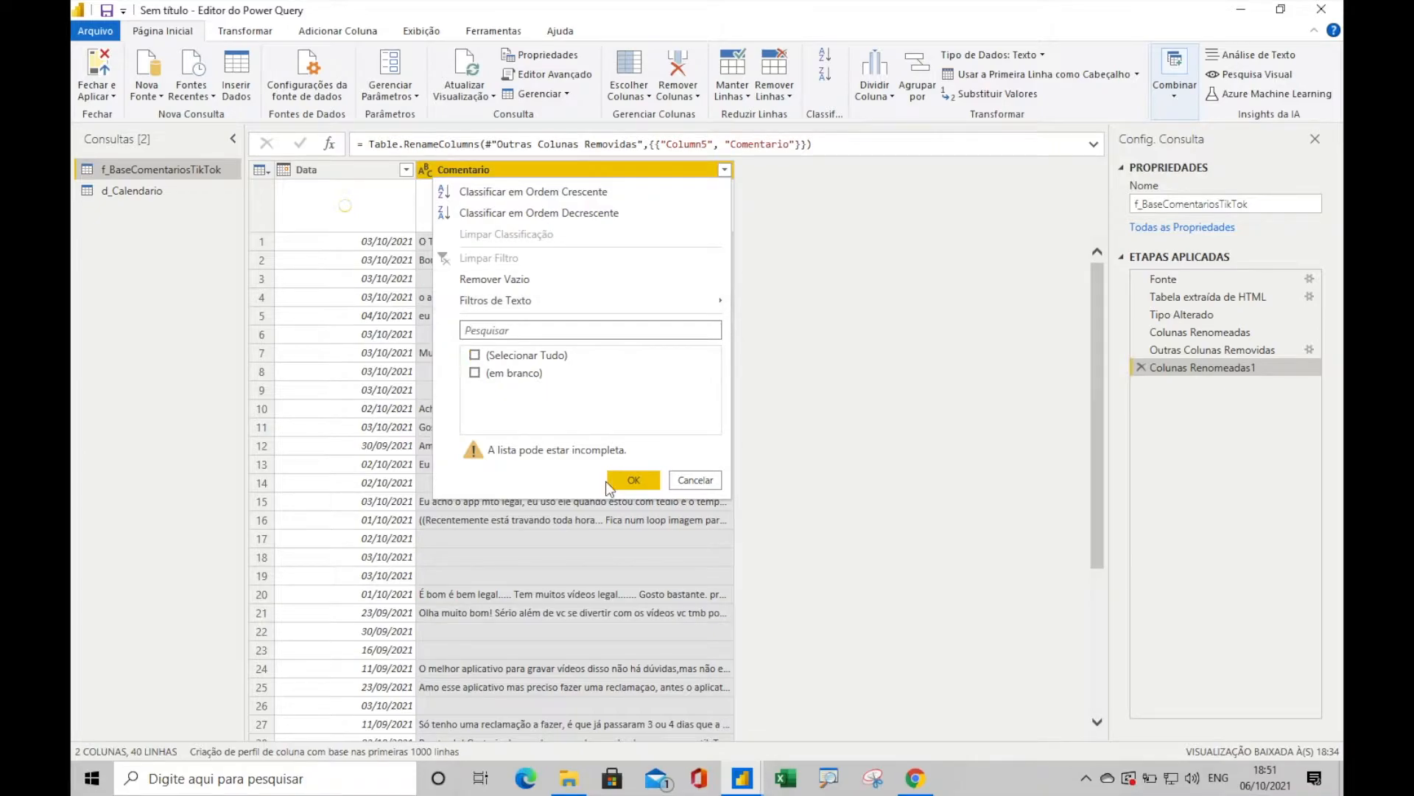
left_click(627, 485)
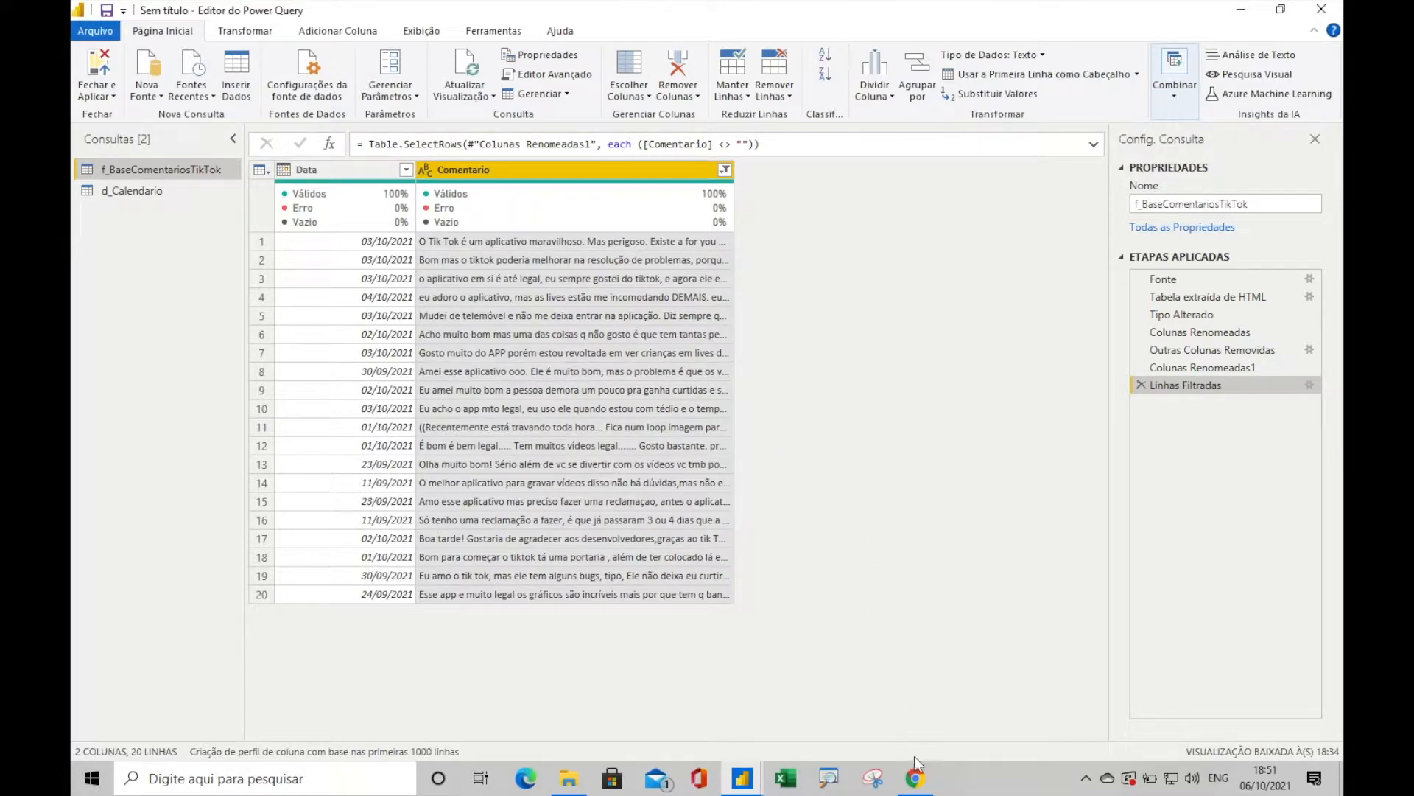
Switch to Chrome and bring up the Microsoft Azure portal home page
left_click(915, 778)
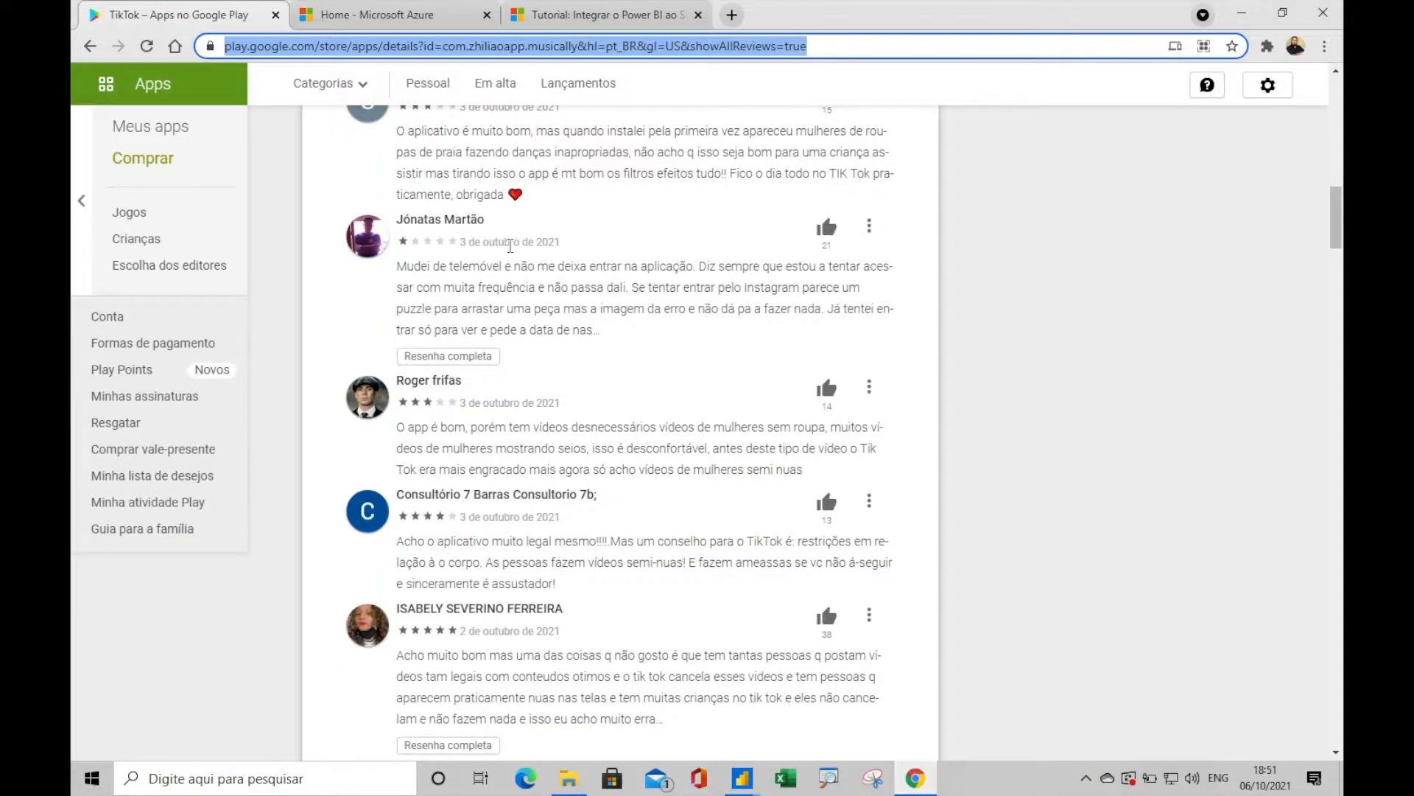
left_click(412, 17)
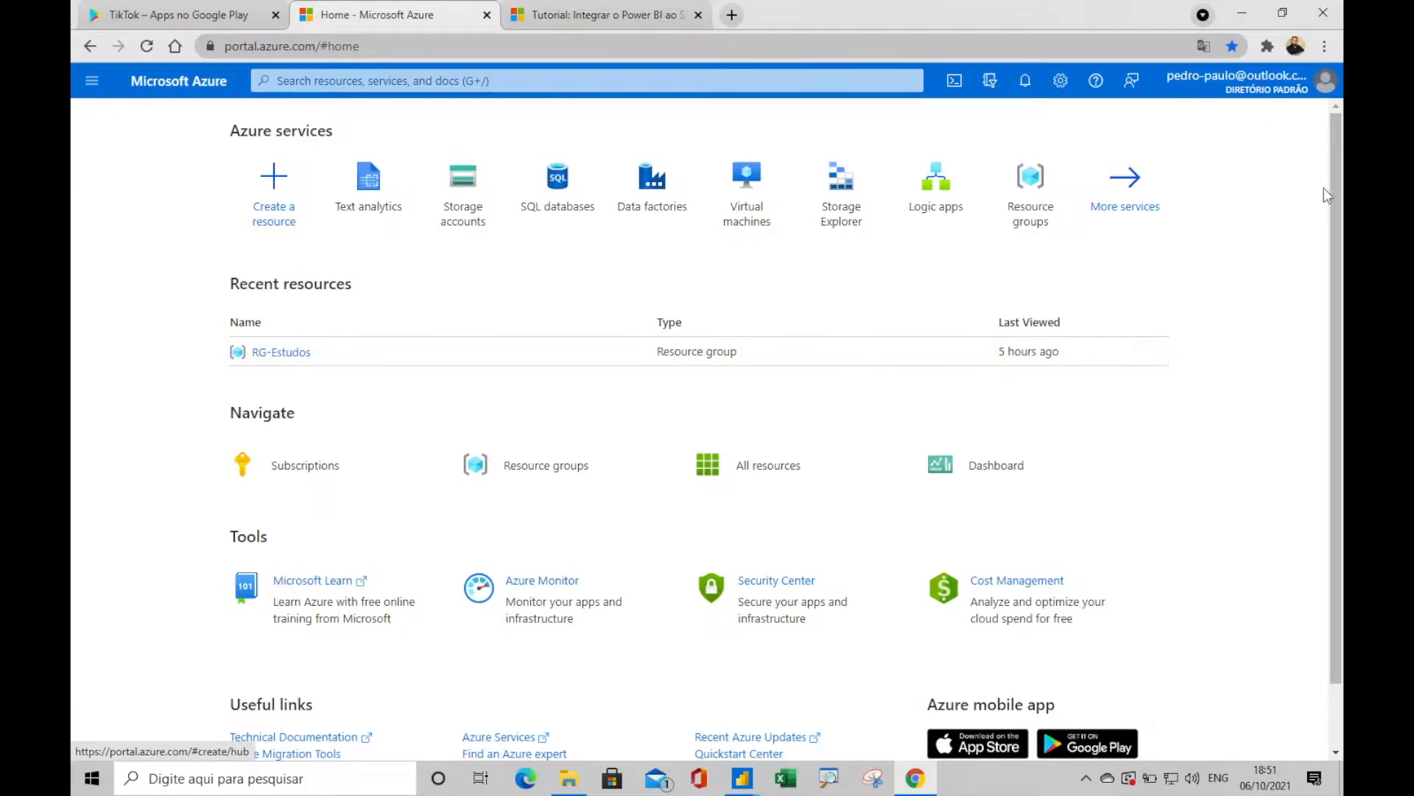
mouse_move(1329, 188)
left_mouse_down()
mouse_move(1332, 261)
mouse_move(1339, 186)
left_mouse_up()
scroll(1339, 263, "down", 1)
scroll(1338, 262, "up", 1)
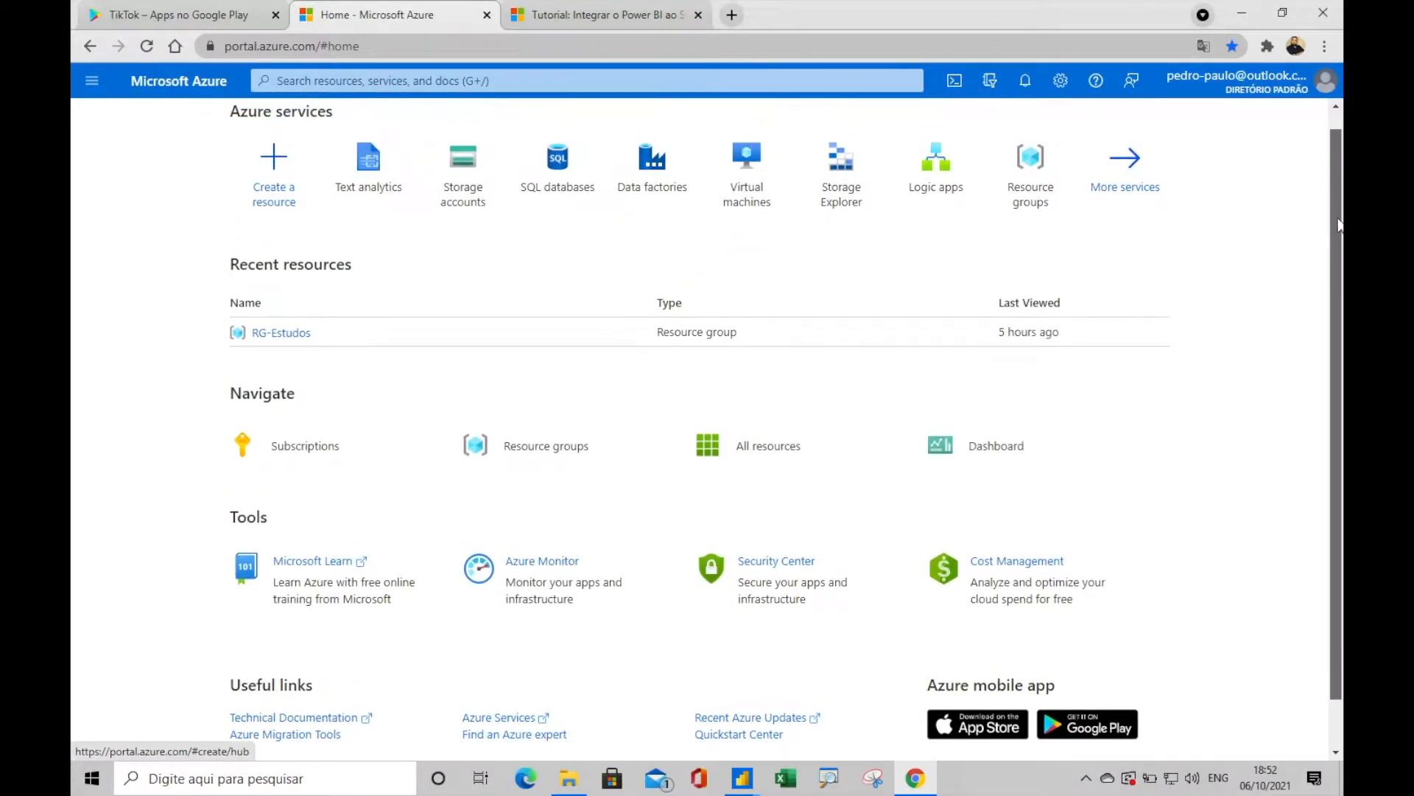
scroll(1333, 214, "up", 1)
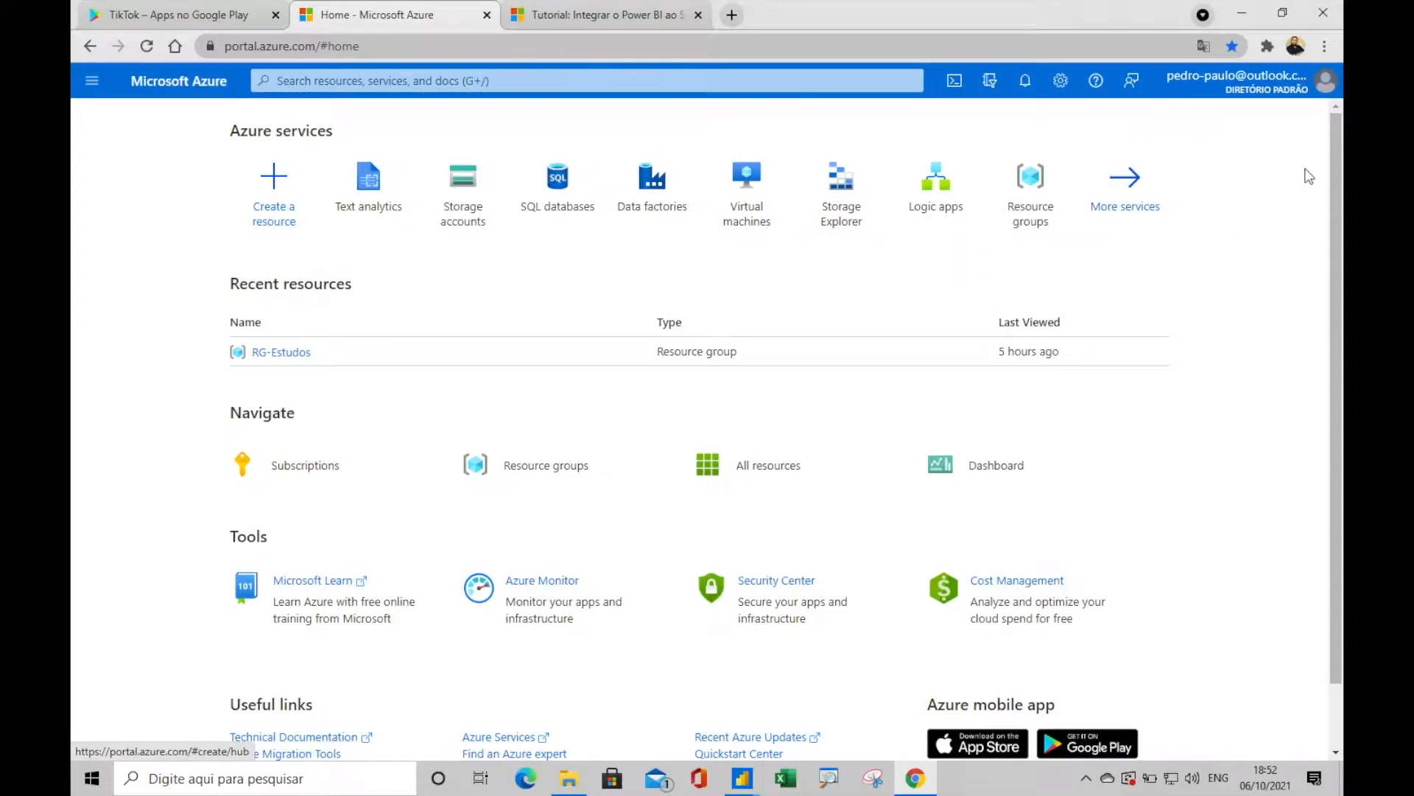
mouse_move(1335, 156)
left_mouse_down()
mouse_move(1337, 236)
mouse_move(1336, 175)
left_mouse_up()
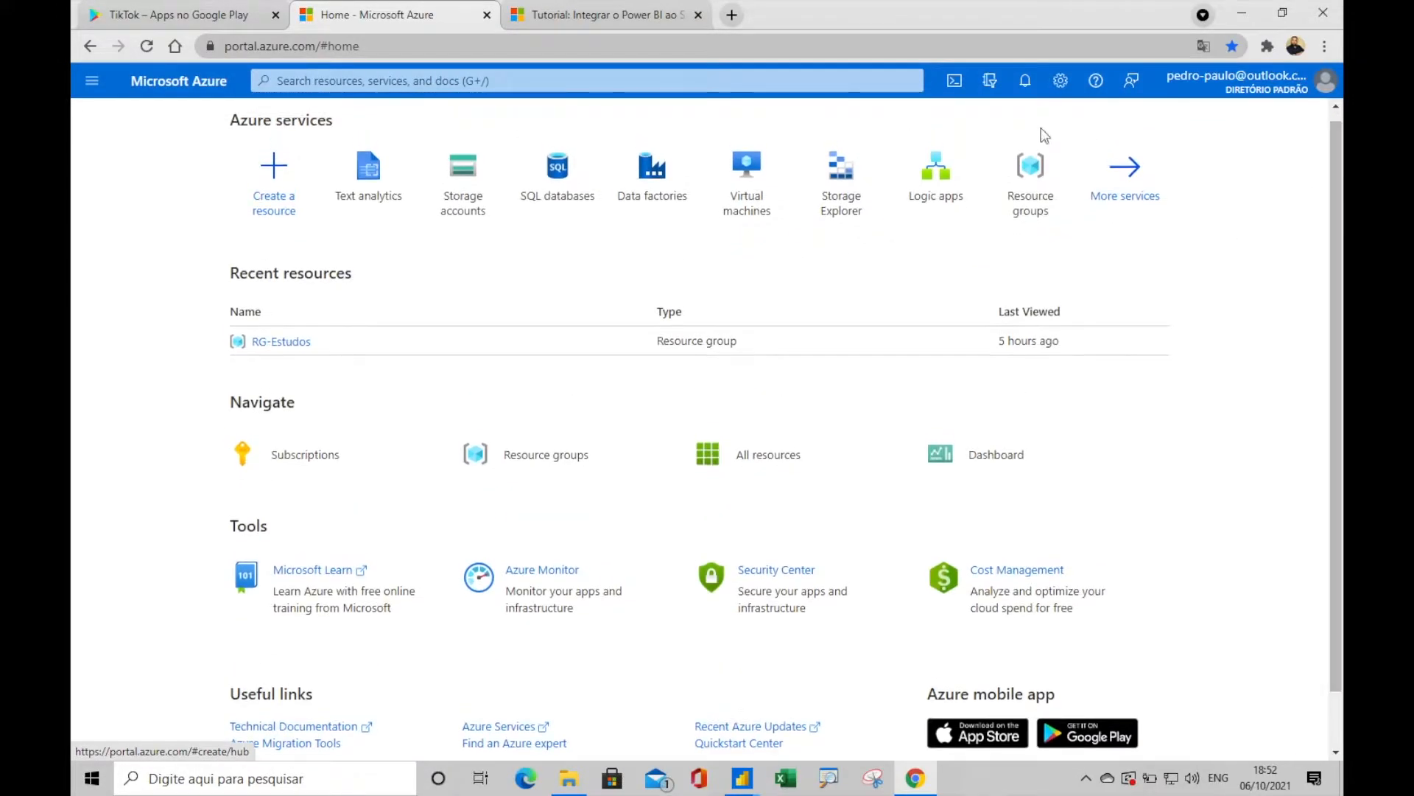
Search the Azure portal for "text a" to view the matching services, and dismiss the suggestions
left_click(562, 87)
type("text a")
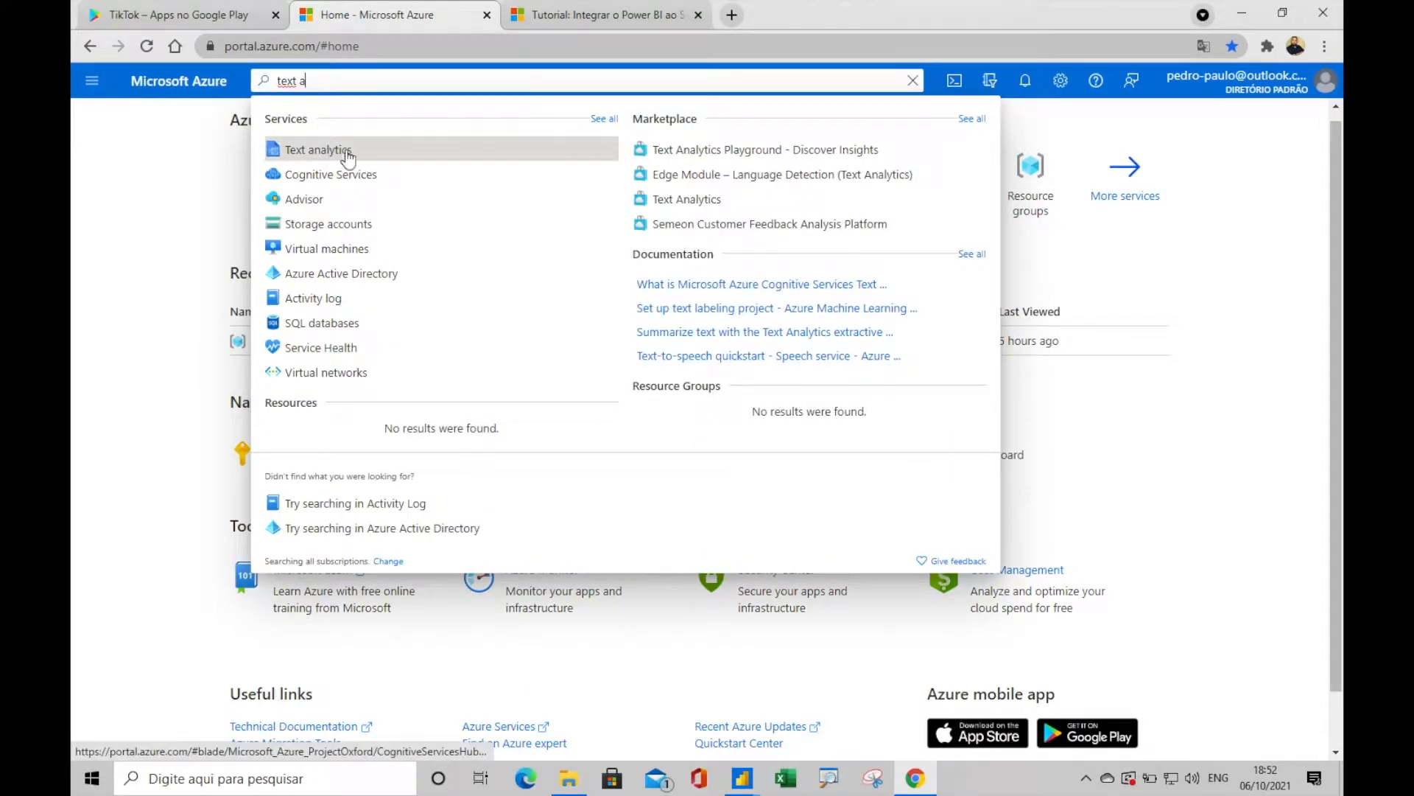
left_click(1199, 235)
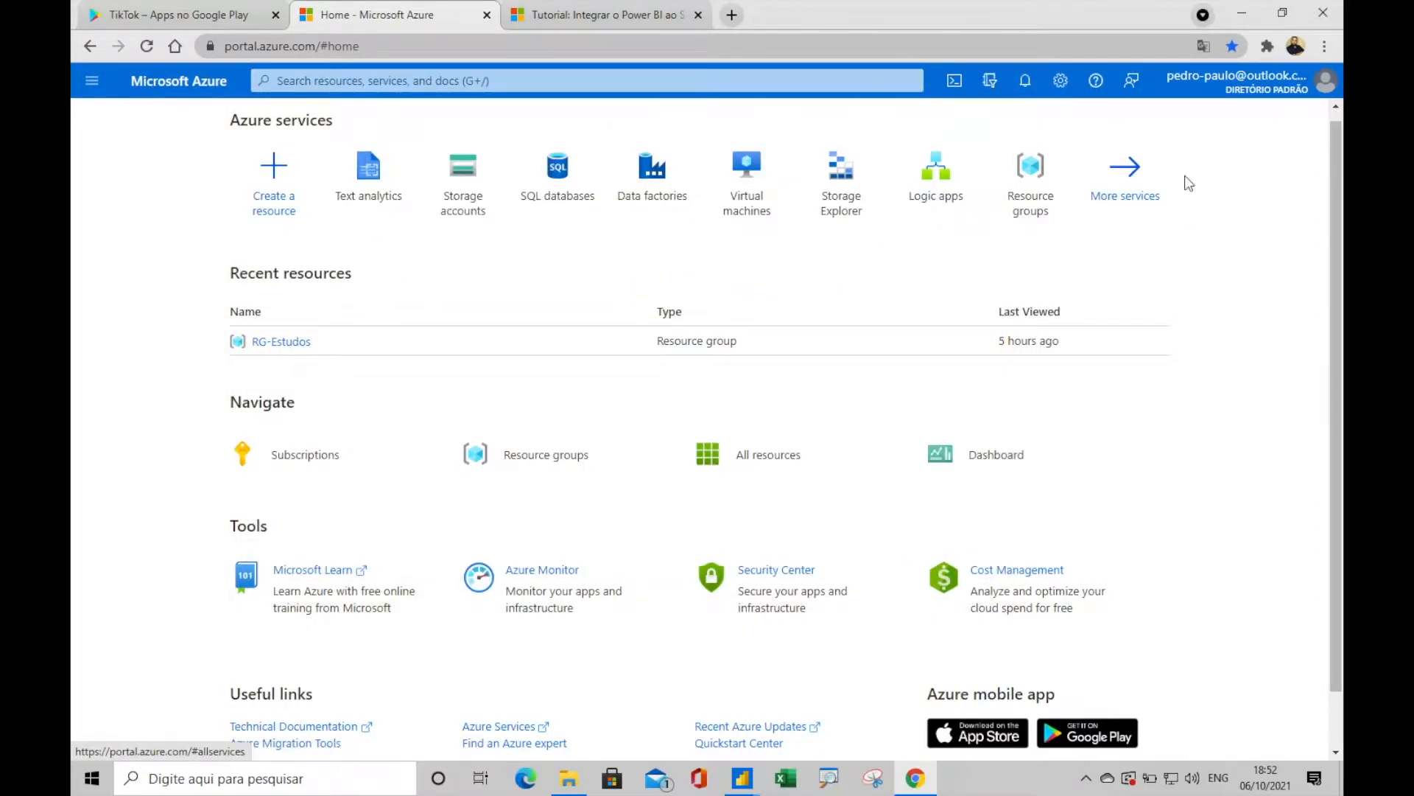
Start creating a Text Analytics resource, leaving the custom question answering feature unselected
left_click(375, 176)
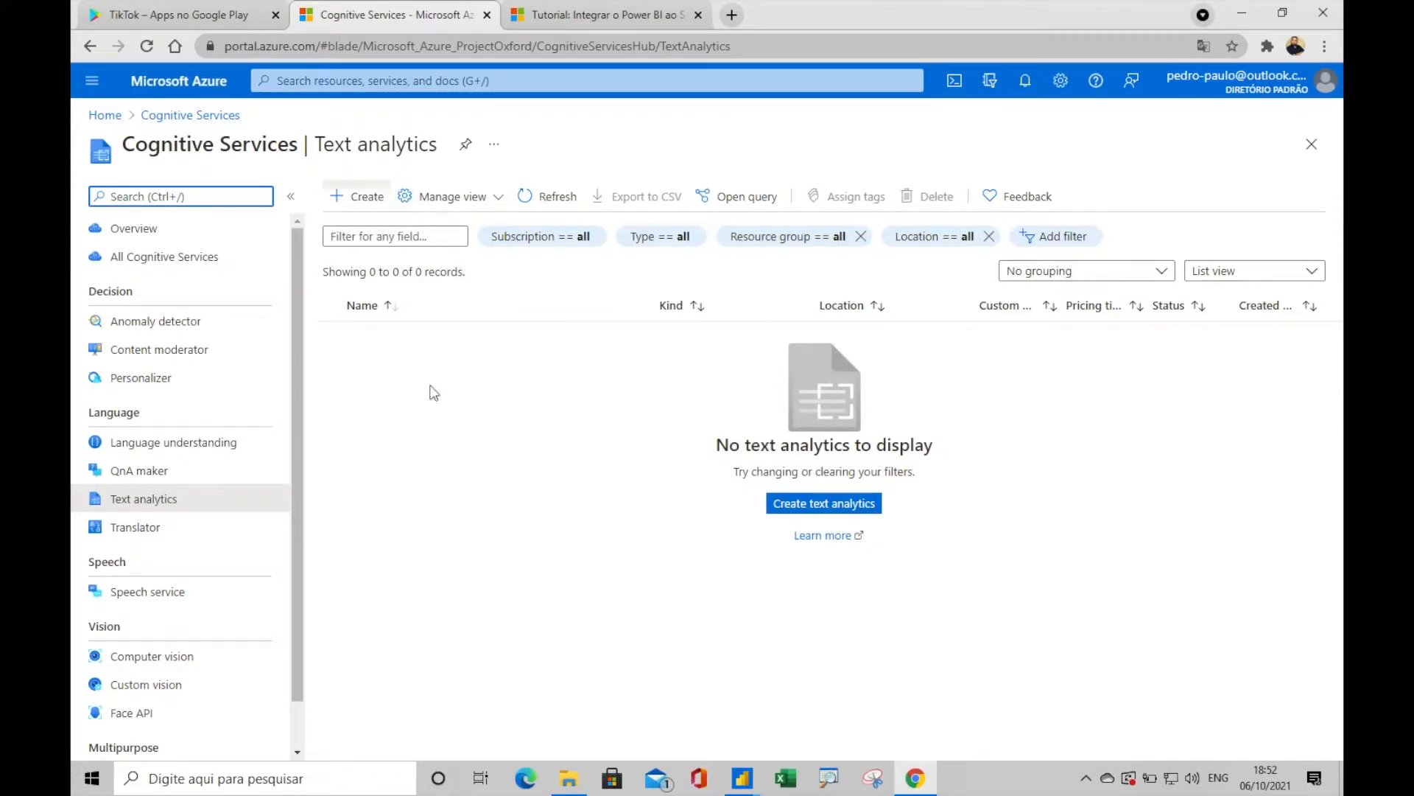
left_click(364, 197)
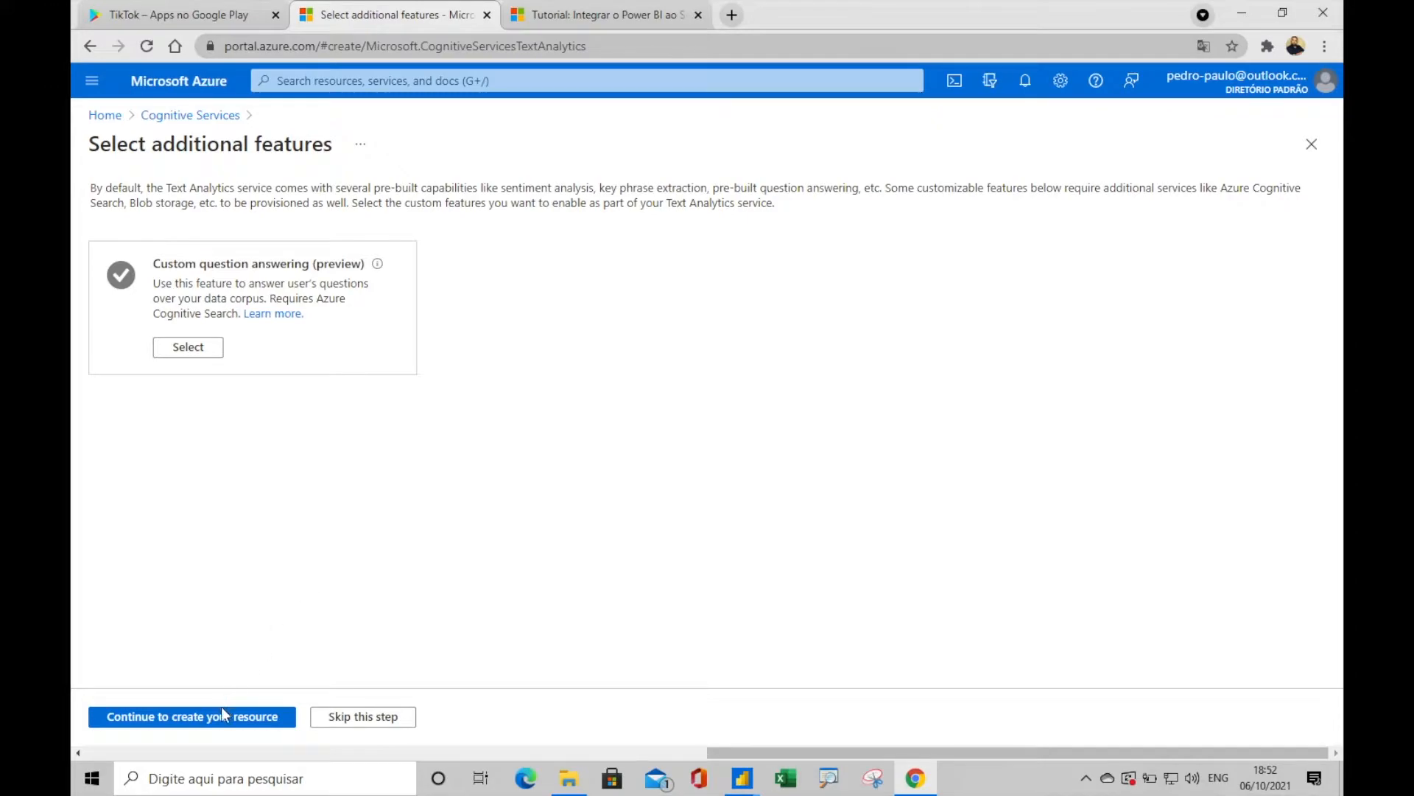
left_click(222, 711)
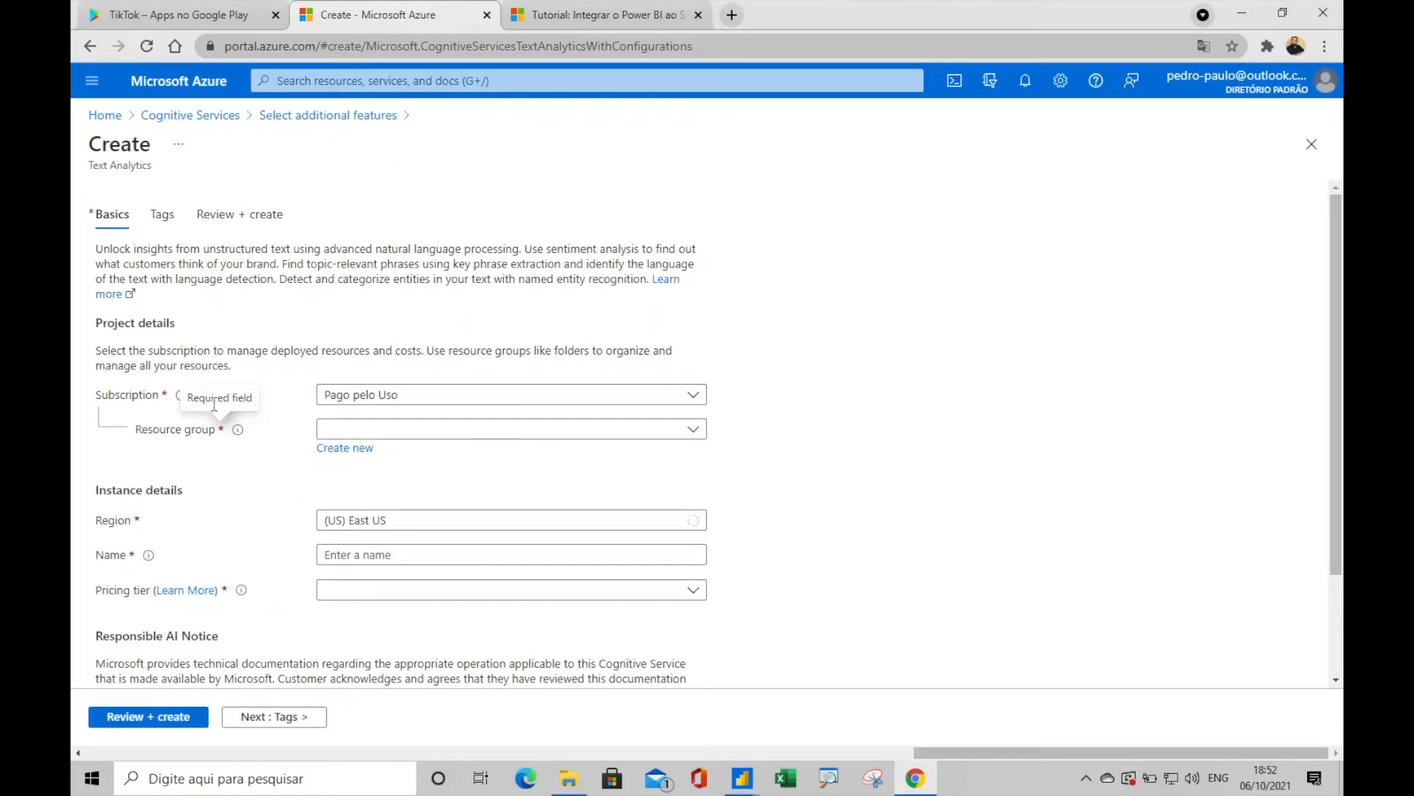
Keep Pago pelo Uso as the subscription and set the resource group to RG-Estudos
left_click(442, 398)
left_click(783, 388)
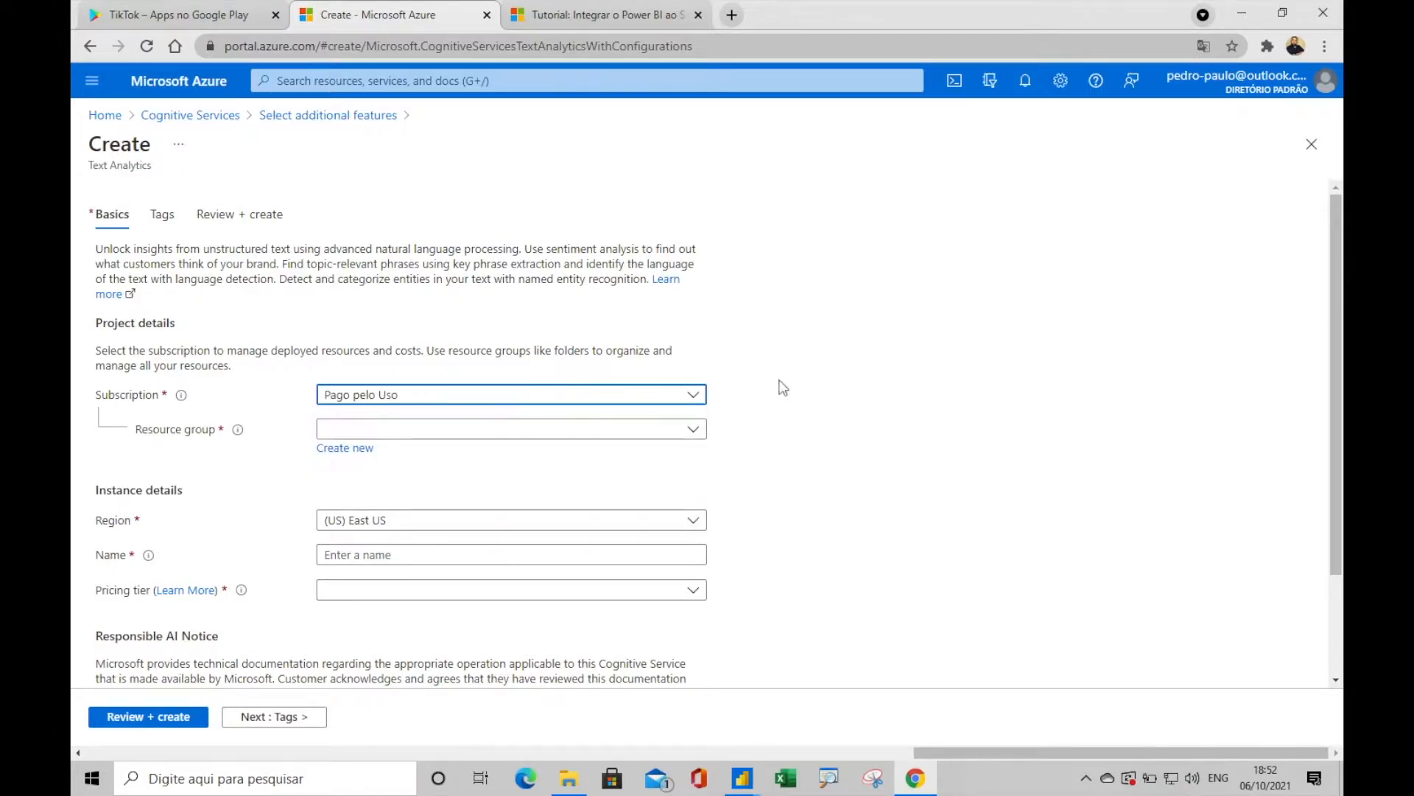
scroll(1147, 374, "down", 1)
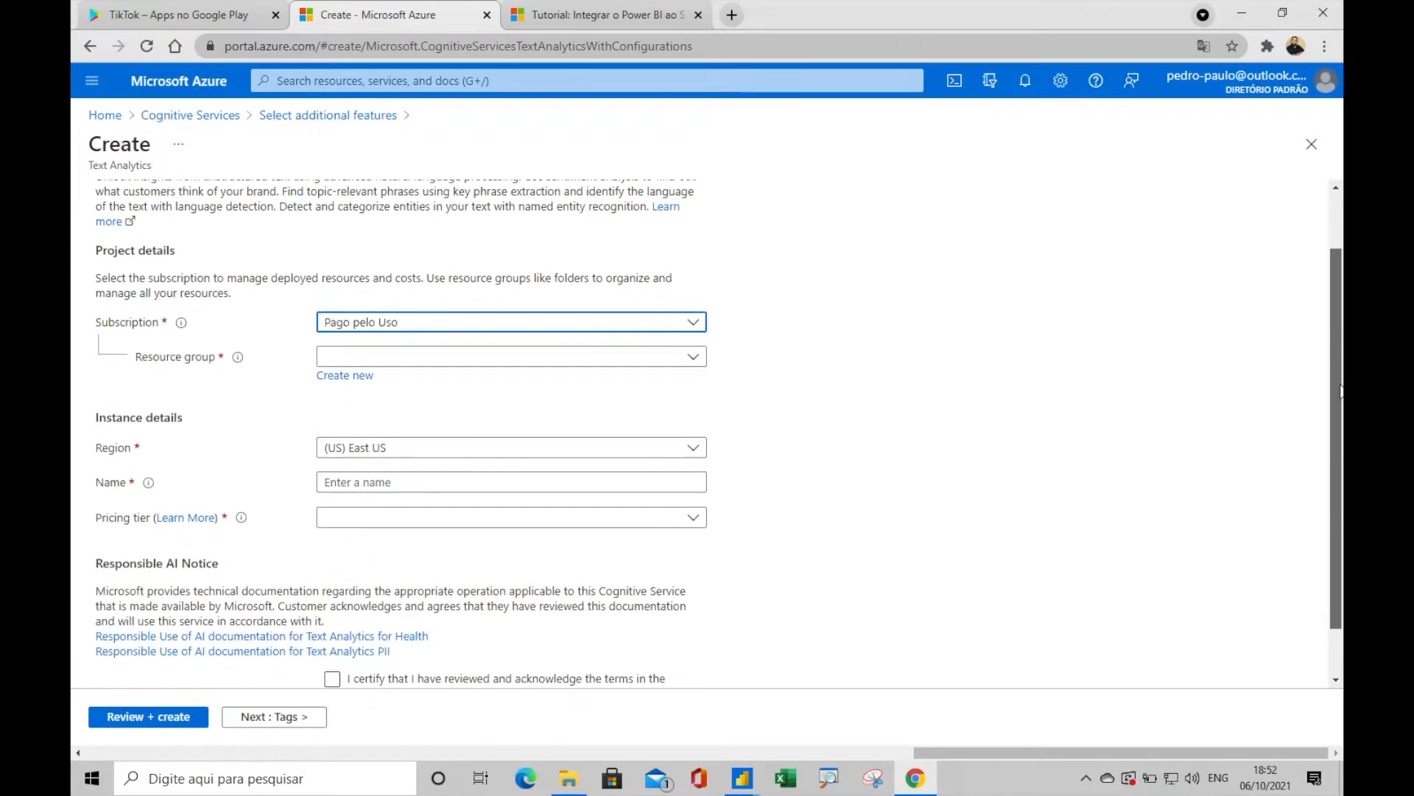
left_click(622, 366)
left_click(495, 417)
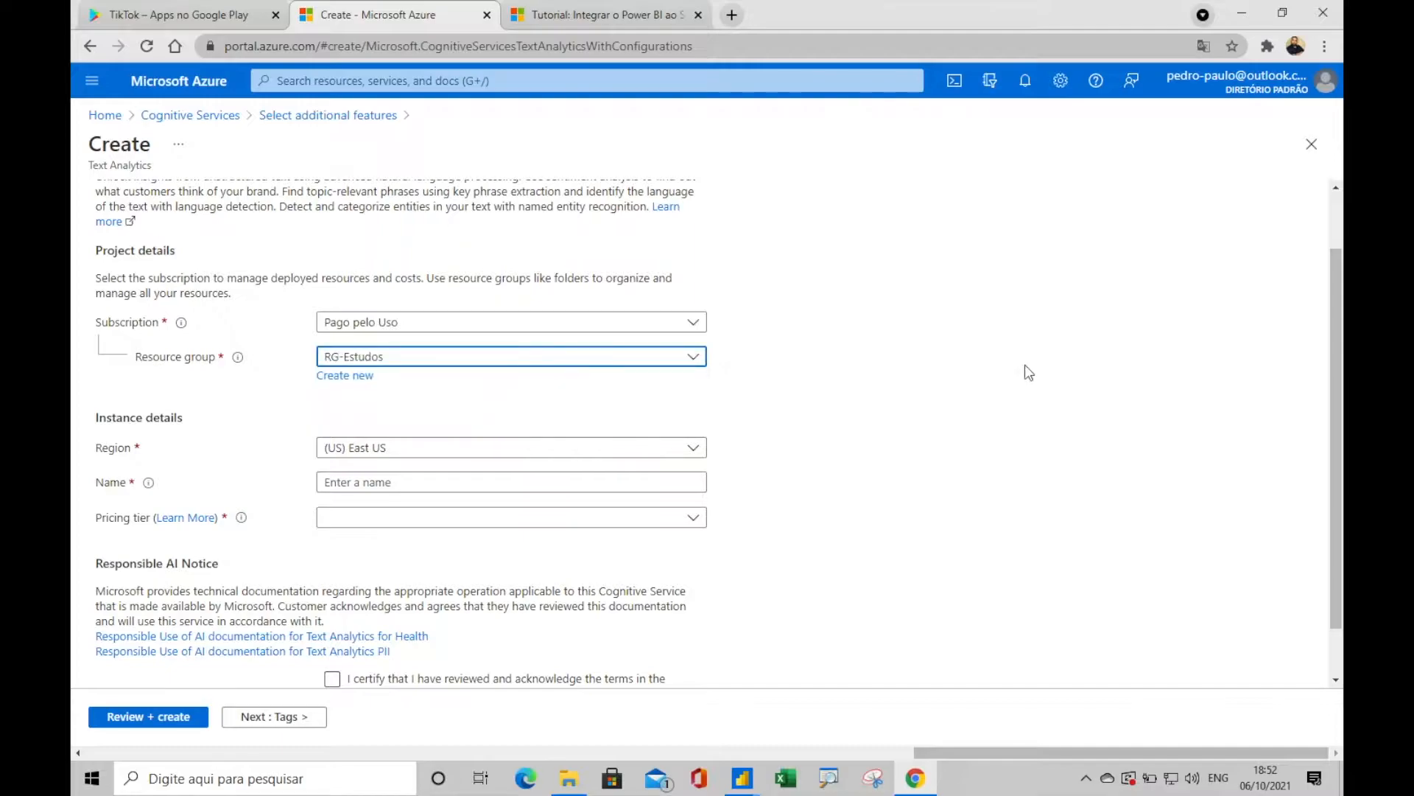
Review the available regions for the Text Analytics resource and keep (US) East US
scroll(1342, 368, "down", 1)
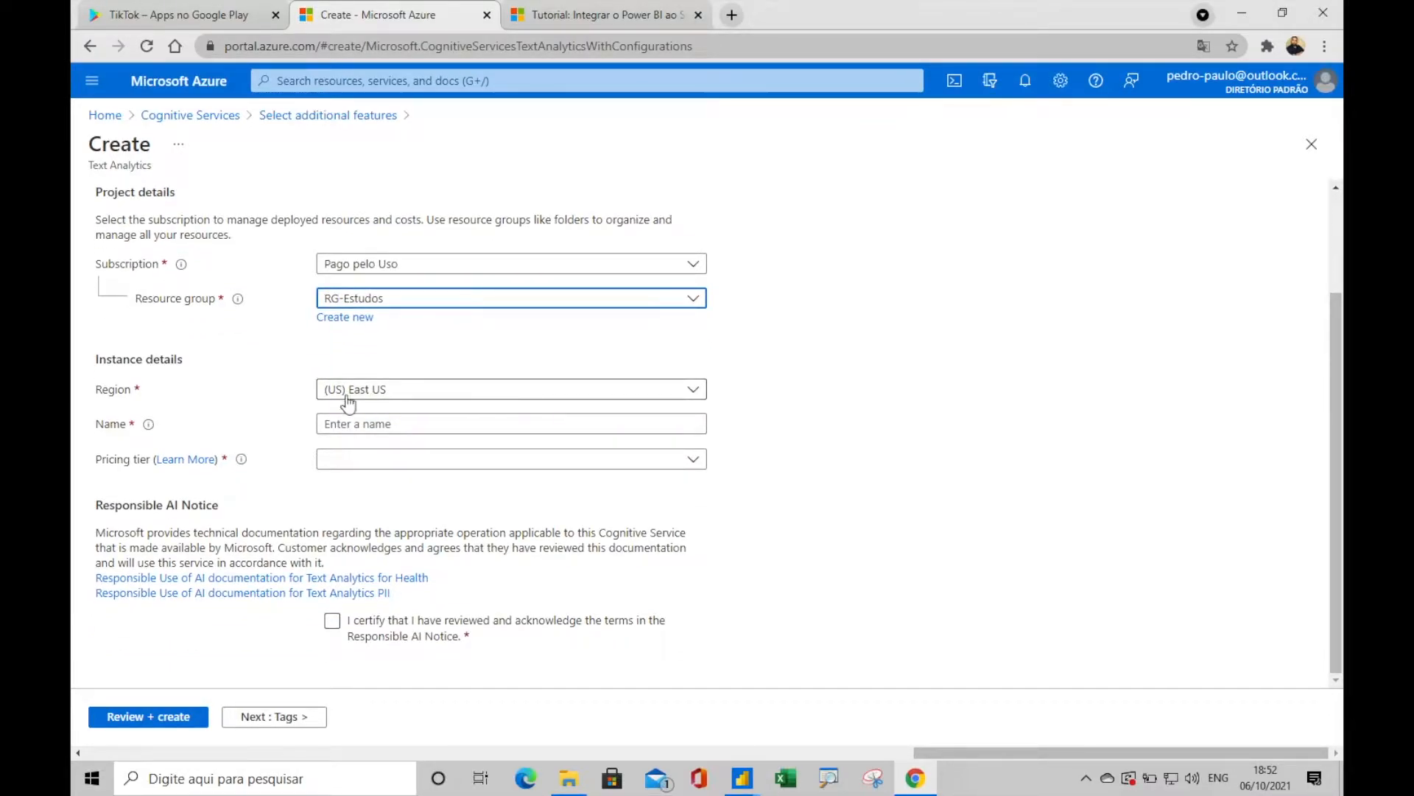
left_click(408, 395)
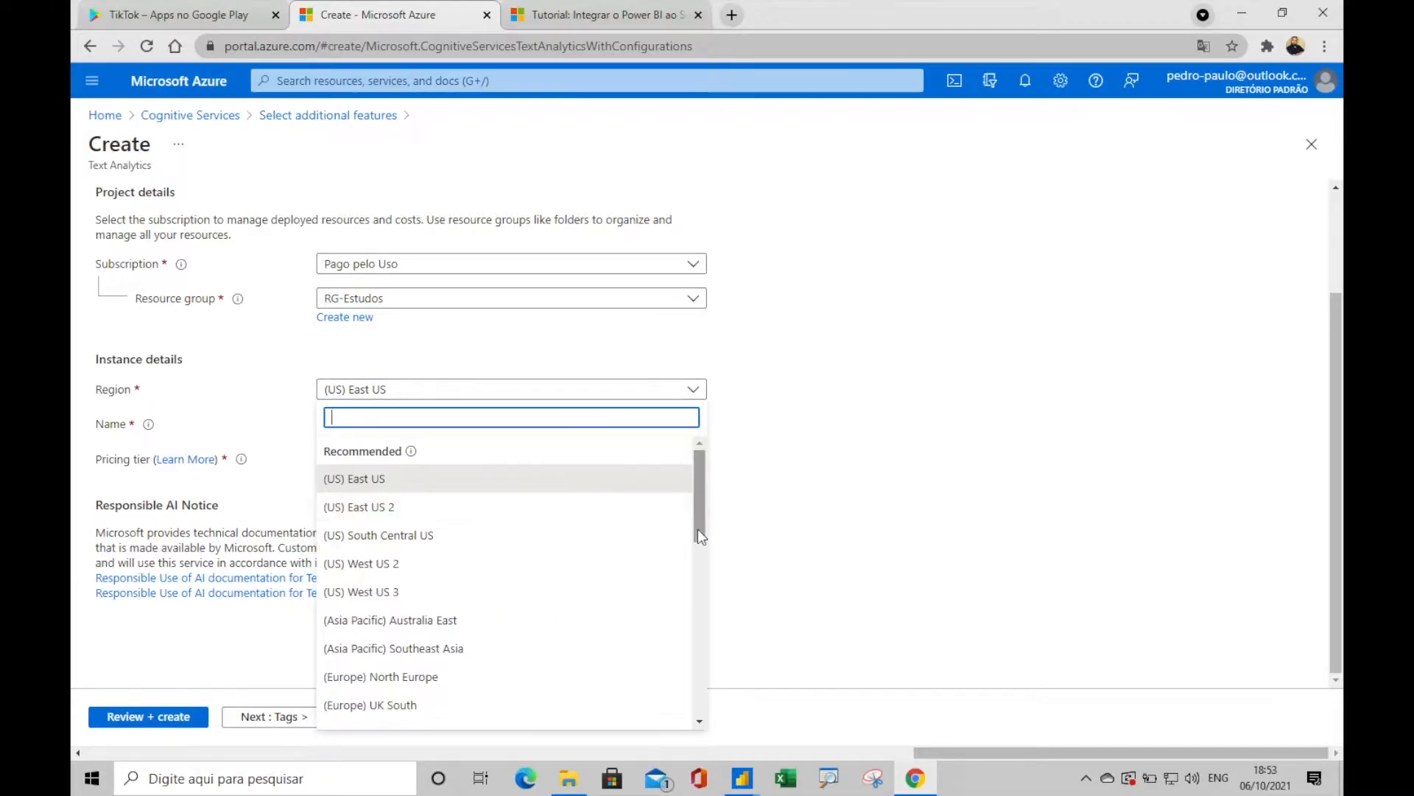
left_click_drag(697, 498, 687, 655)
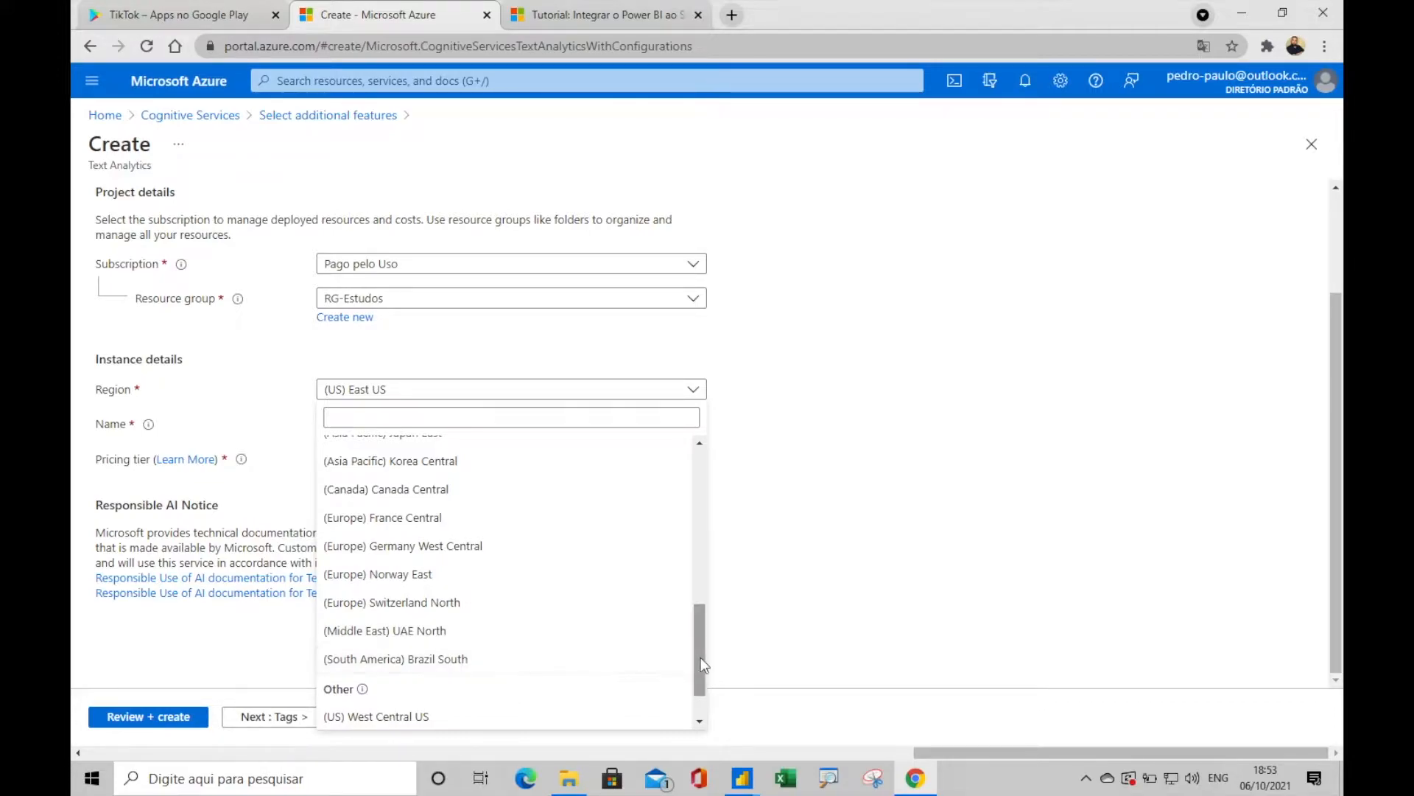
left_click_drag(699, 658, 506, 417)
left_click(928, 400)
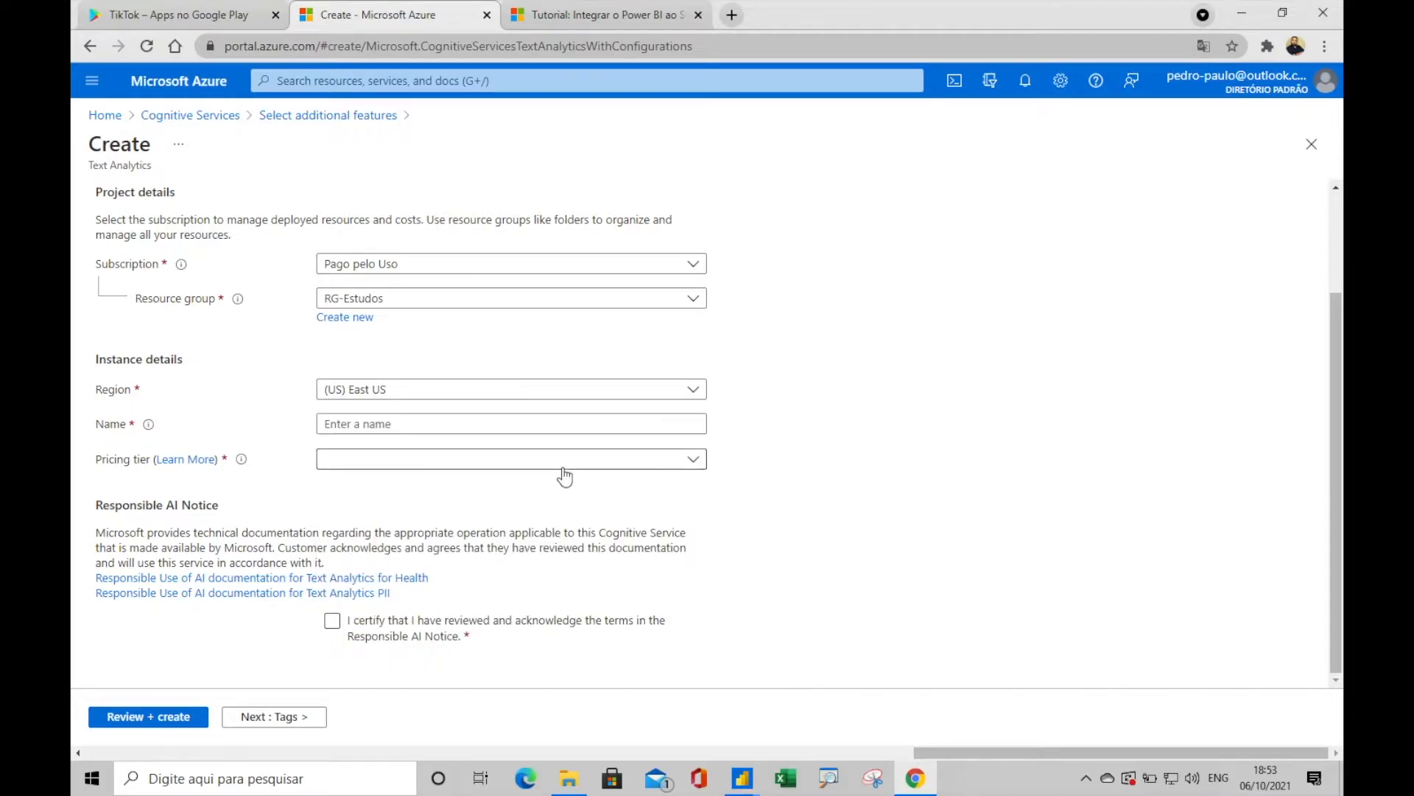
Name the resource AnaliseSentimentos and set its pricing tier to Free F0 (5K Transactions per 30 days)
left_click(443, 422)
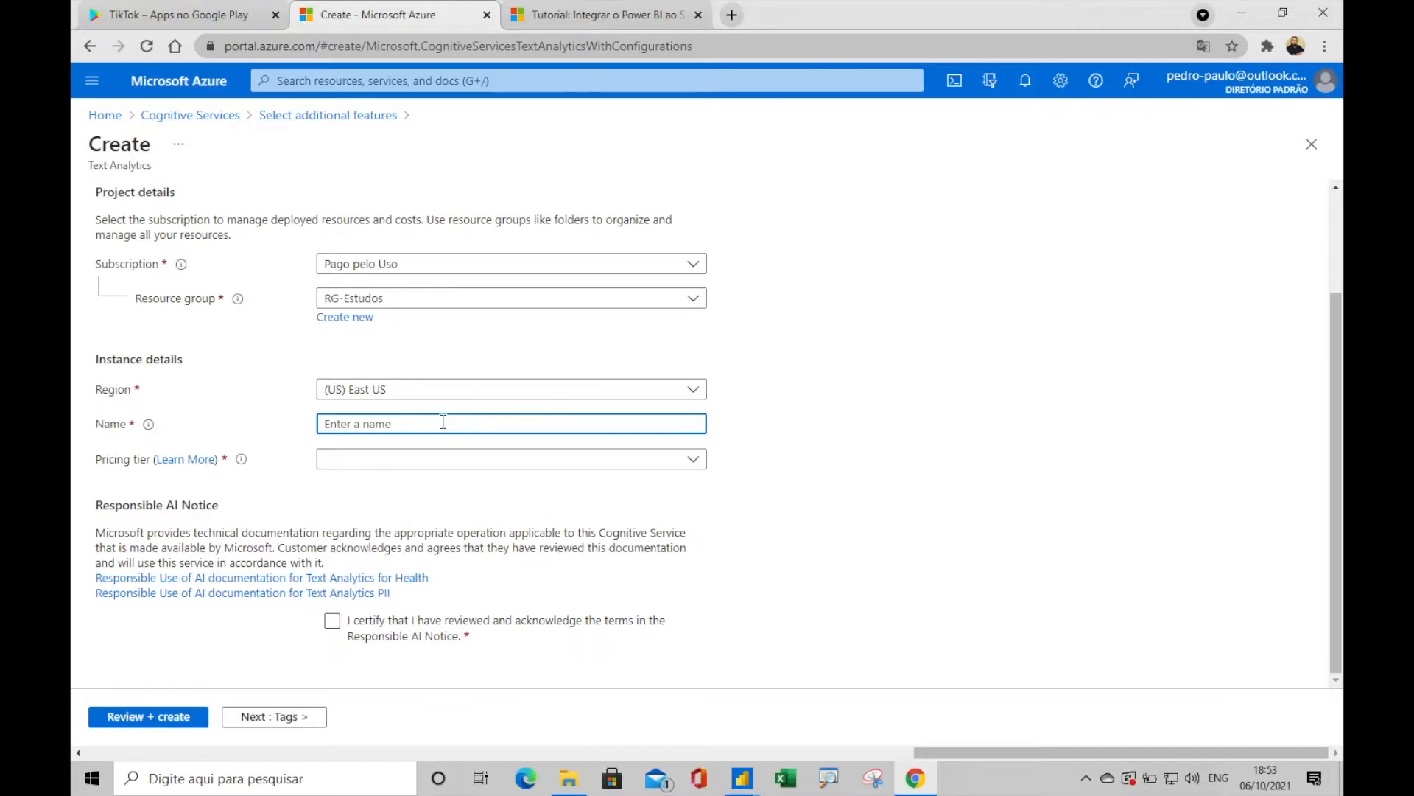
type("AnaliseSentimentos")
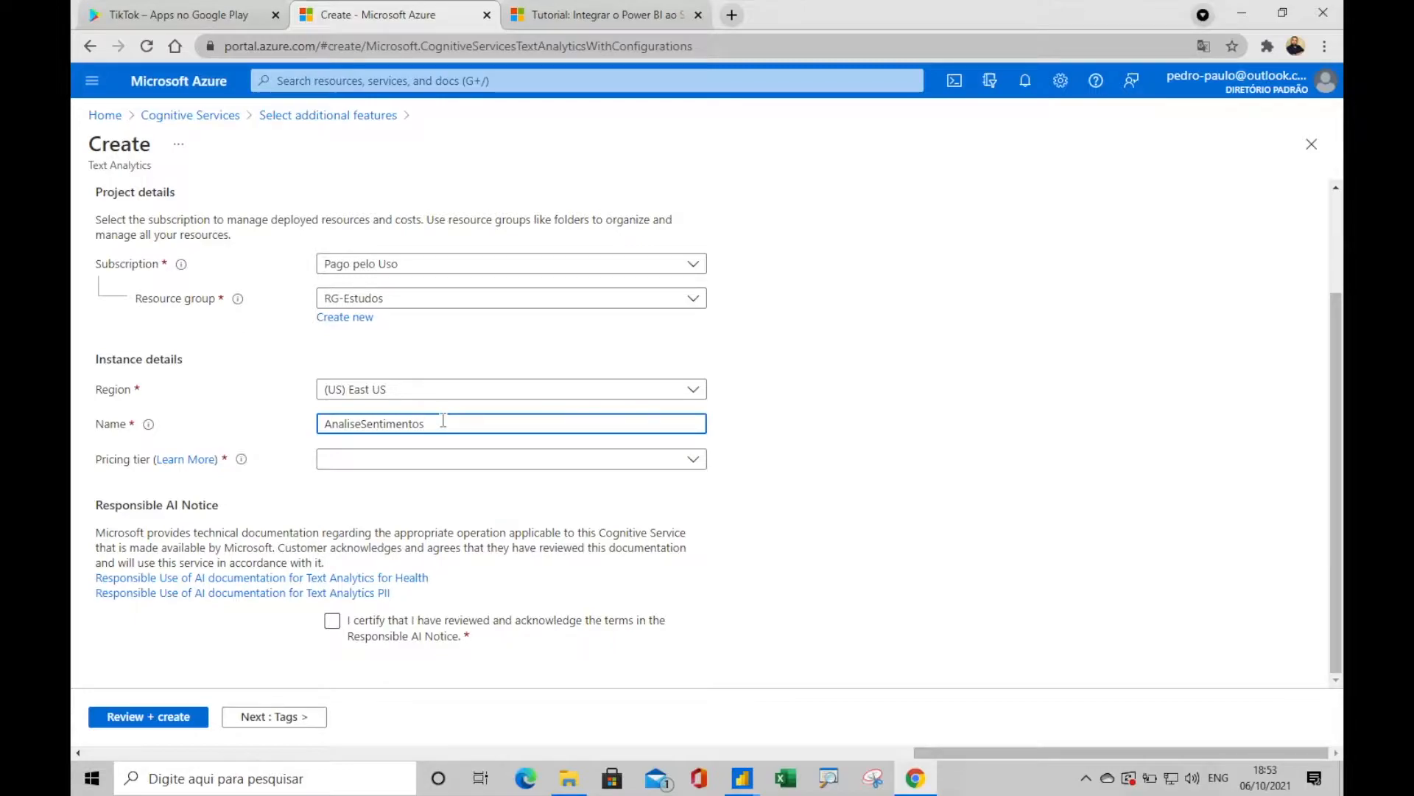
left_click(638, 459)
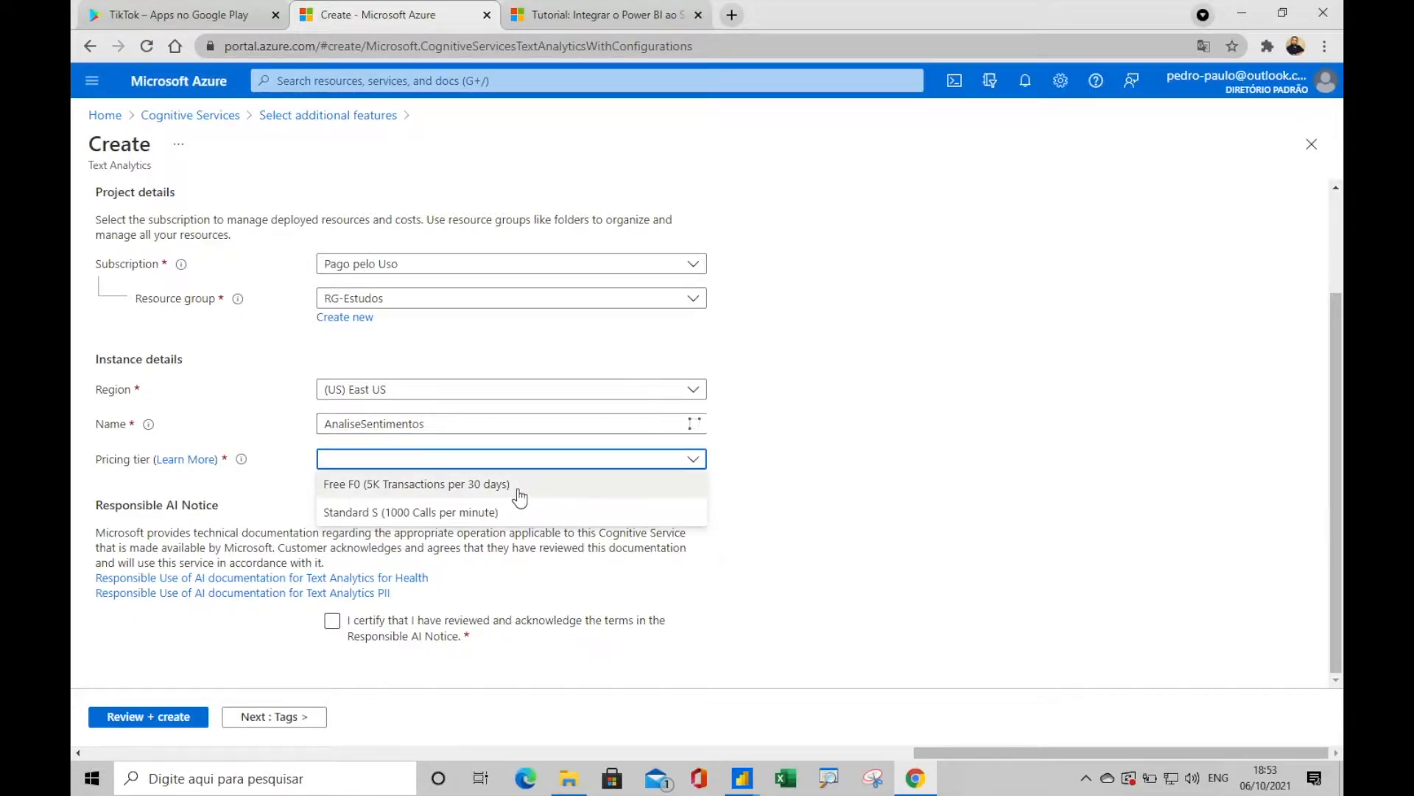
key("ctrl+shift+Tab")
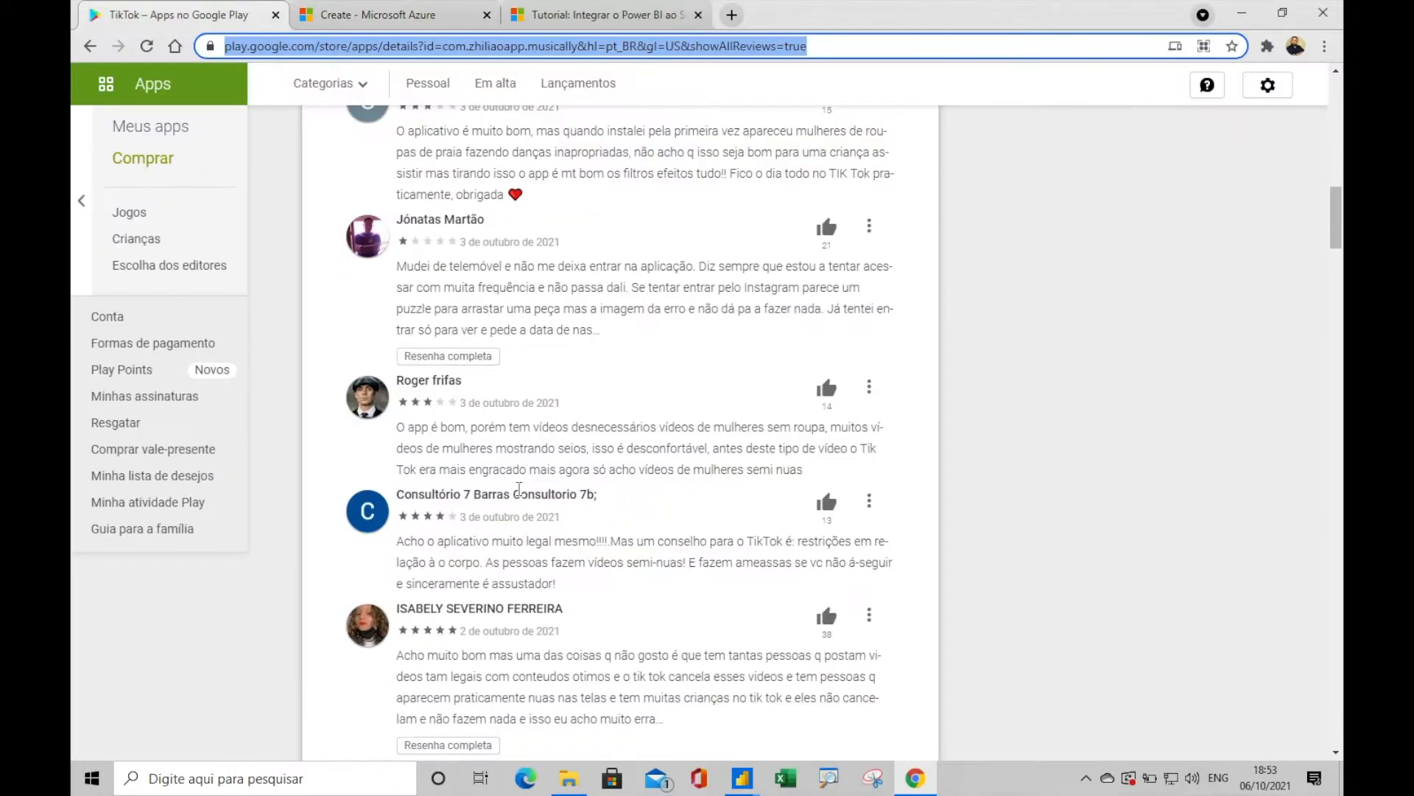
left_click(404, 27)
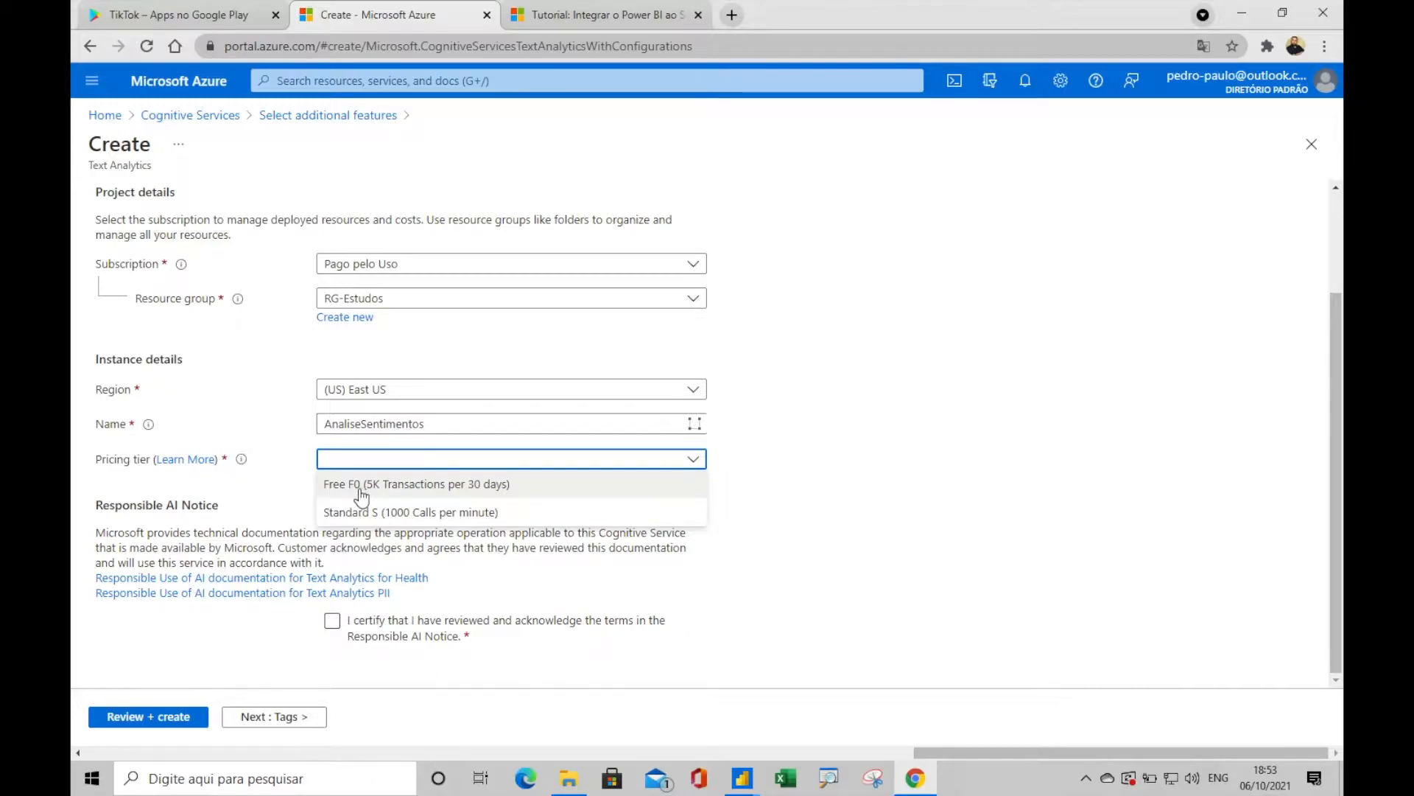
left_click(407, 486)
Change the resource name to AnaliseDeSentimentos
left_click(472, 422)
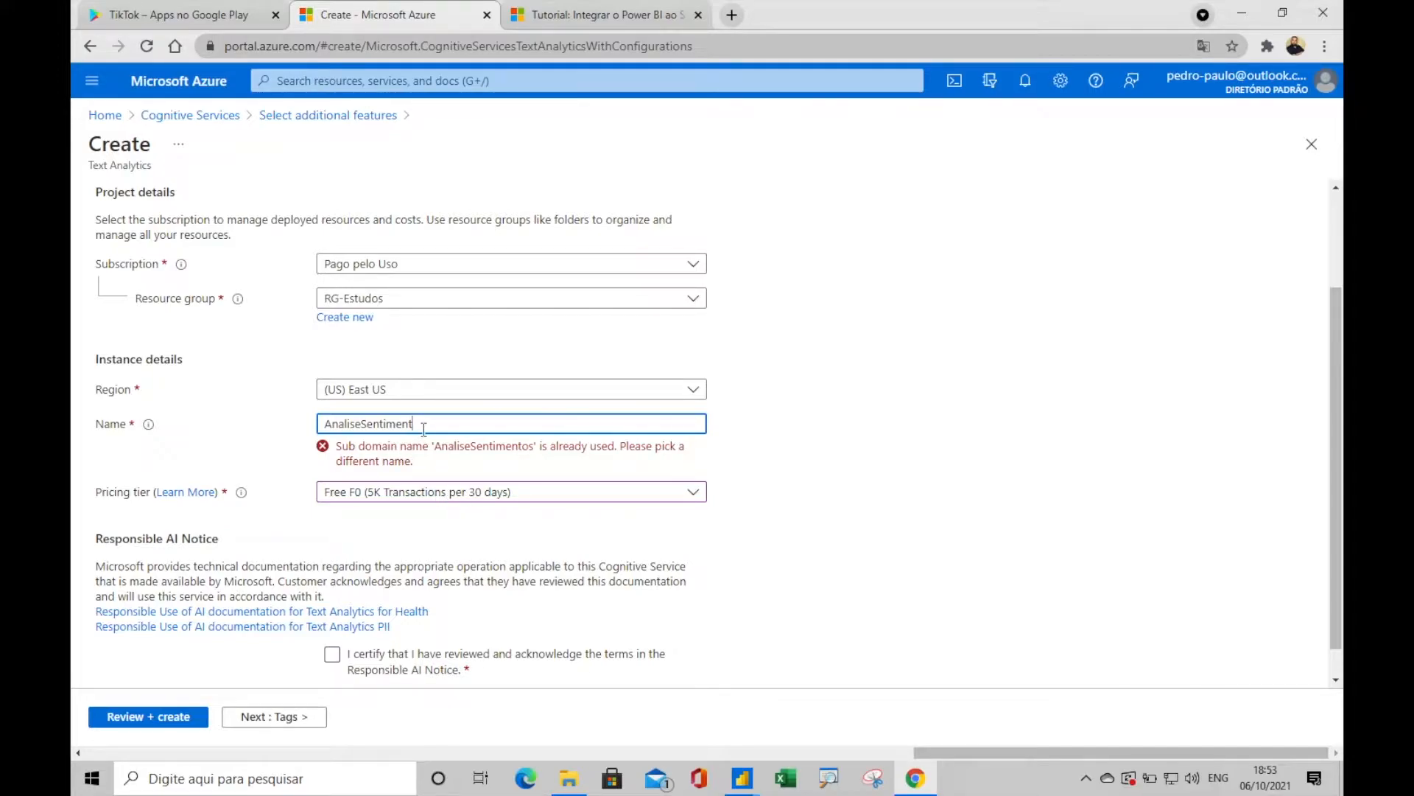
double_click(324, 425)
type("A")
left_click(897, 480)
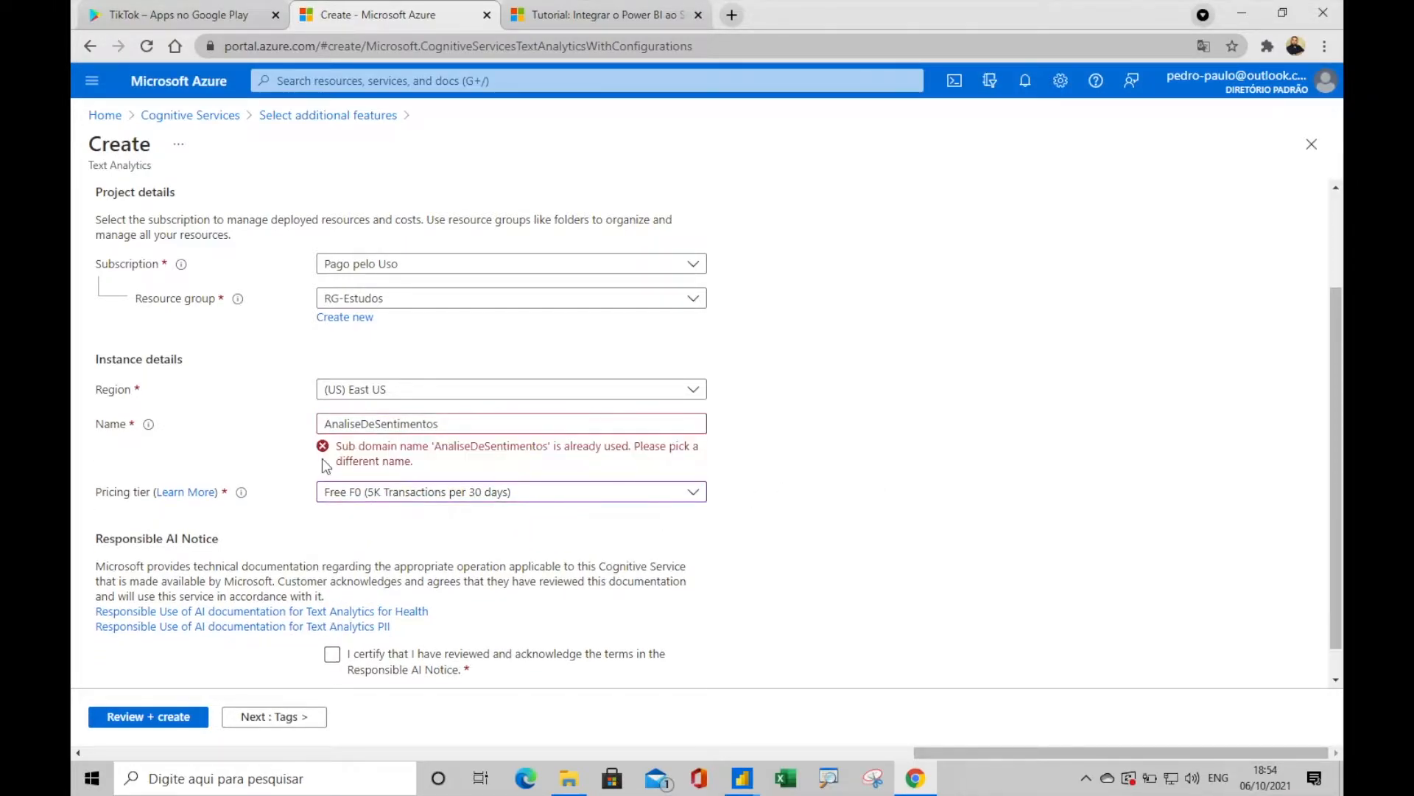
Add the prefix API to the resource name so it reads APIAnaliseDeSentimentos
left_click(468, 420)
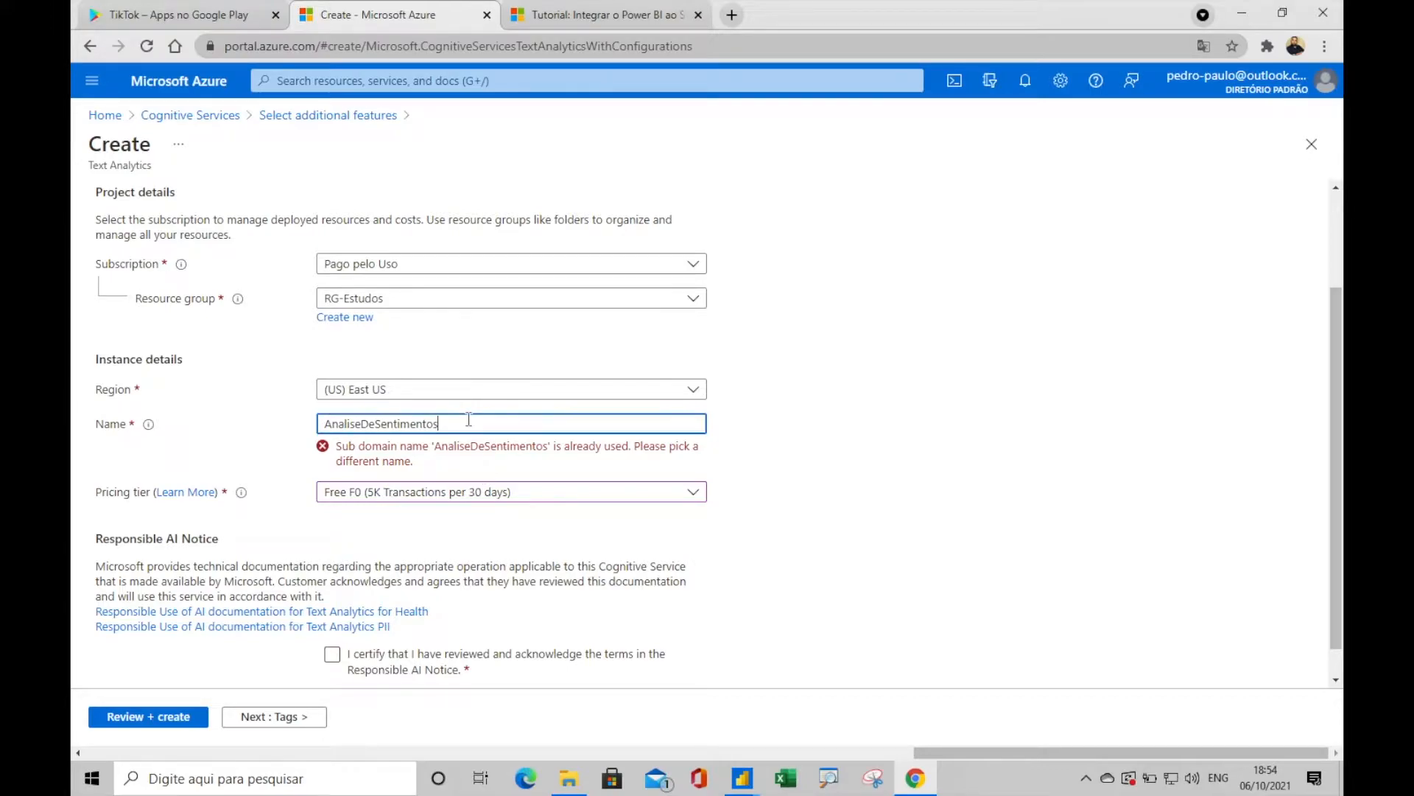
left_click_drag(468, 419, 300, 424)
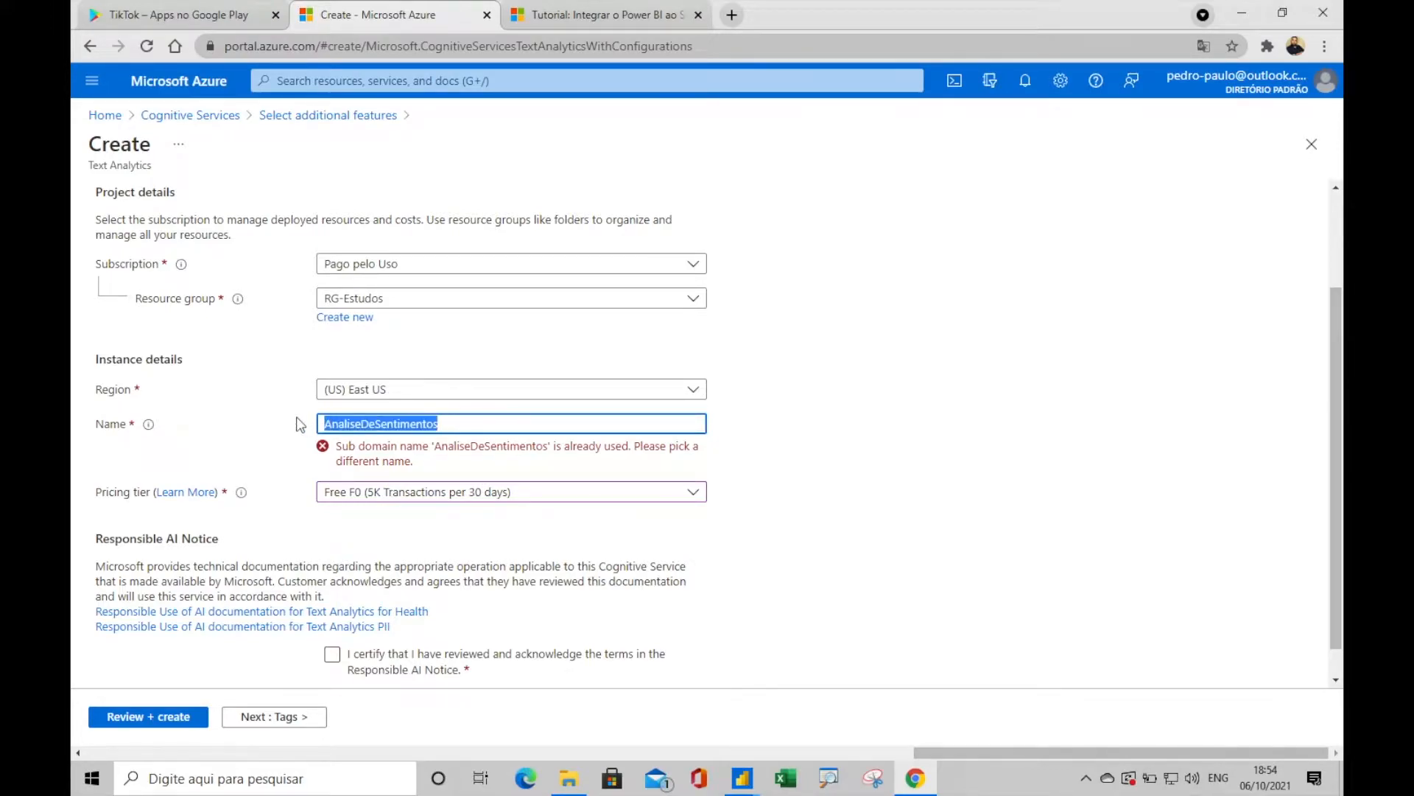
left_click(330, 417)
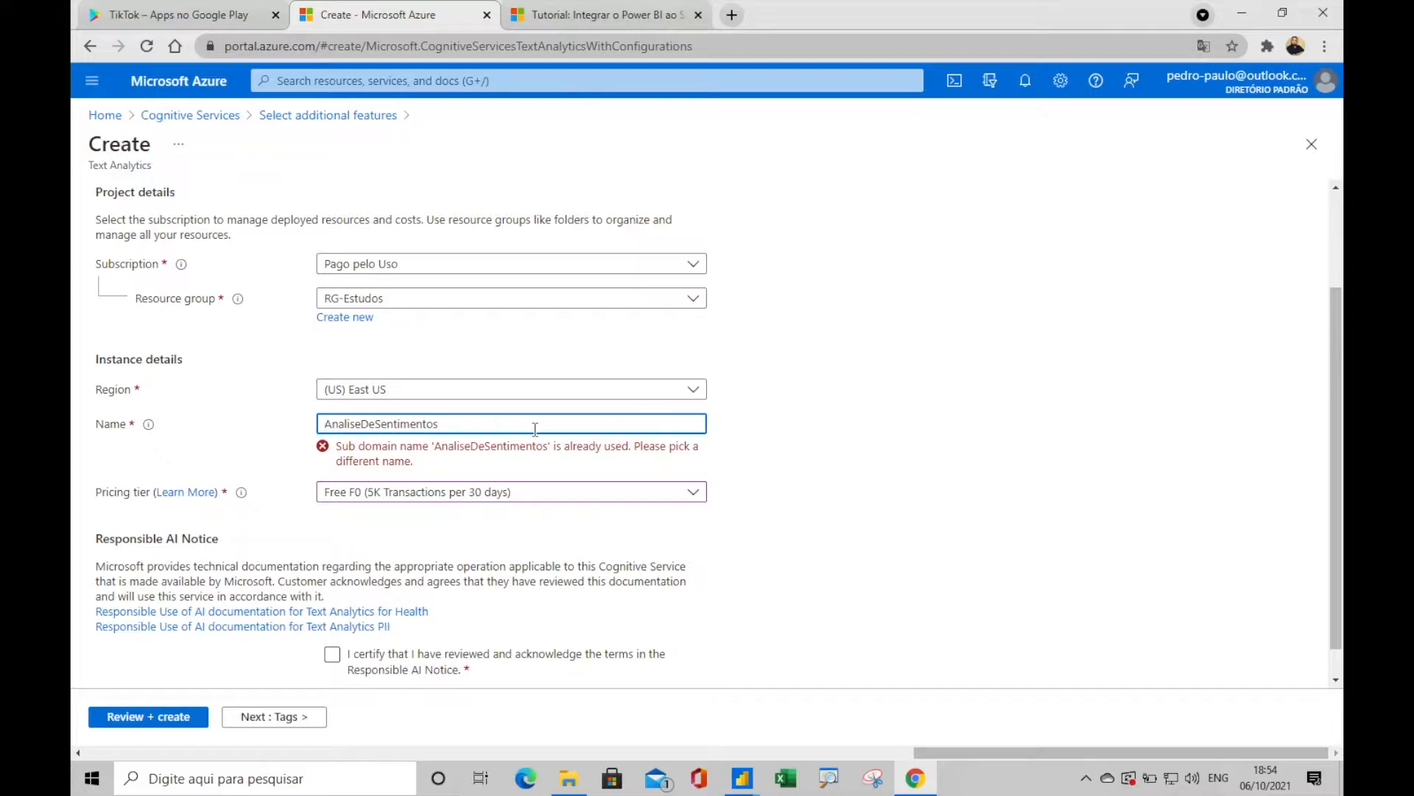
type("API")
left_click(1073, 448)
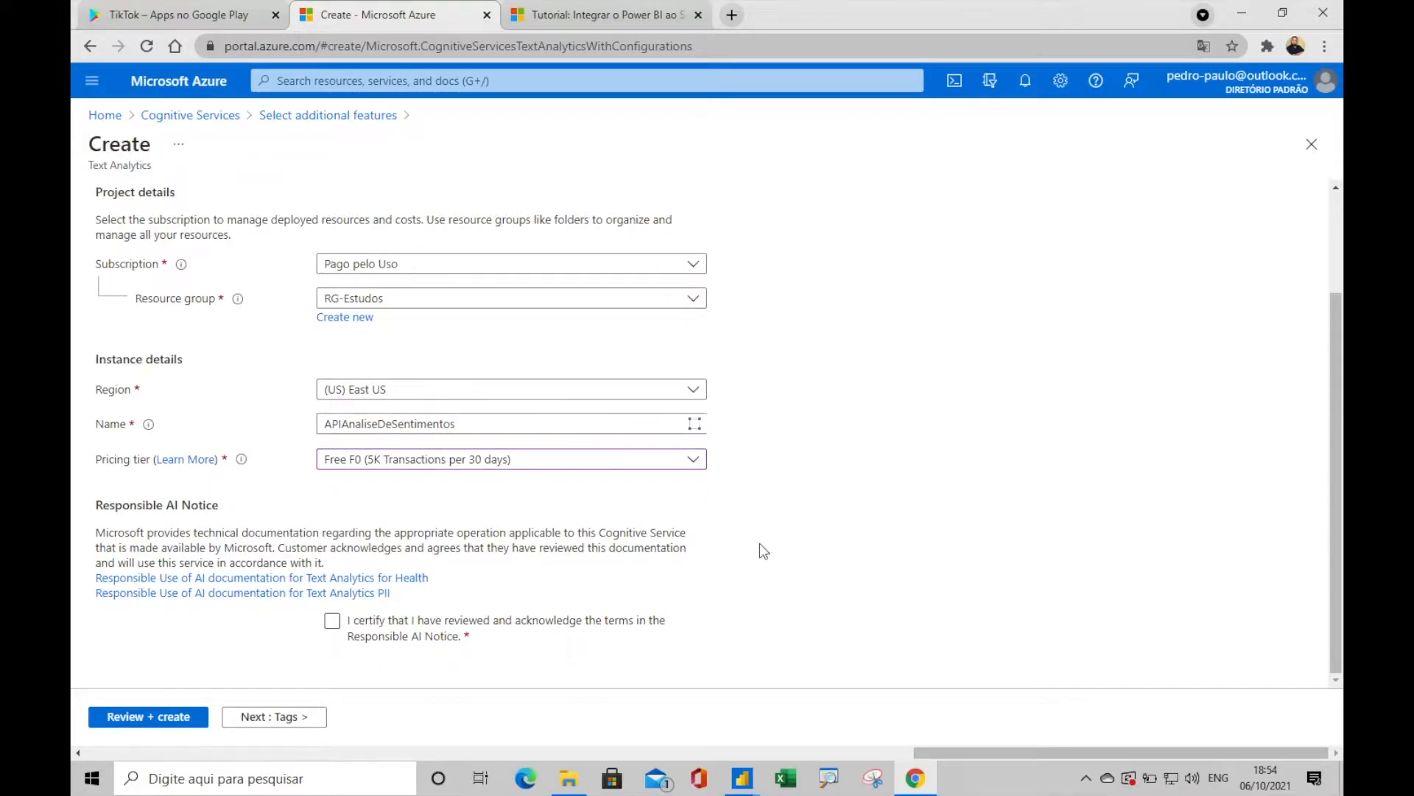
Certify the Responsible AI Notice terms, review the configuration and create the Text Analytics resource
mouse_move(697, 432)
left_click(333, 621)
left_click(176, 719)
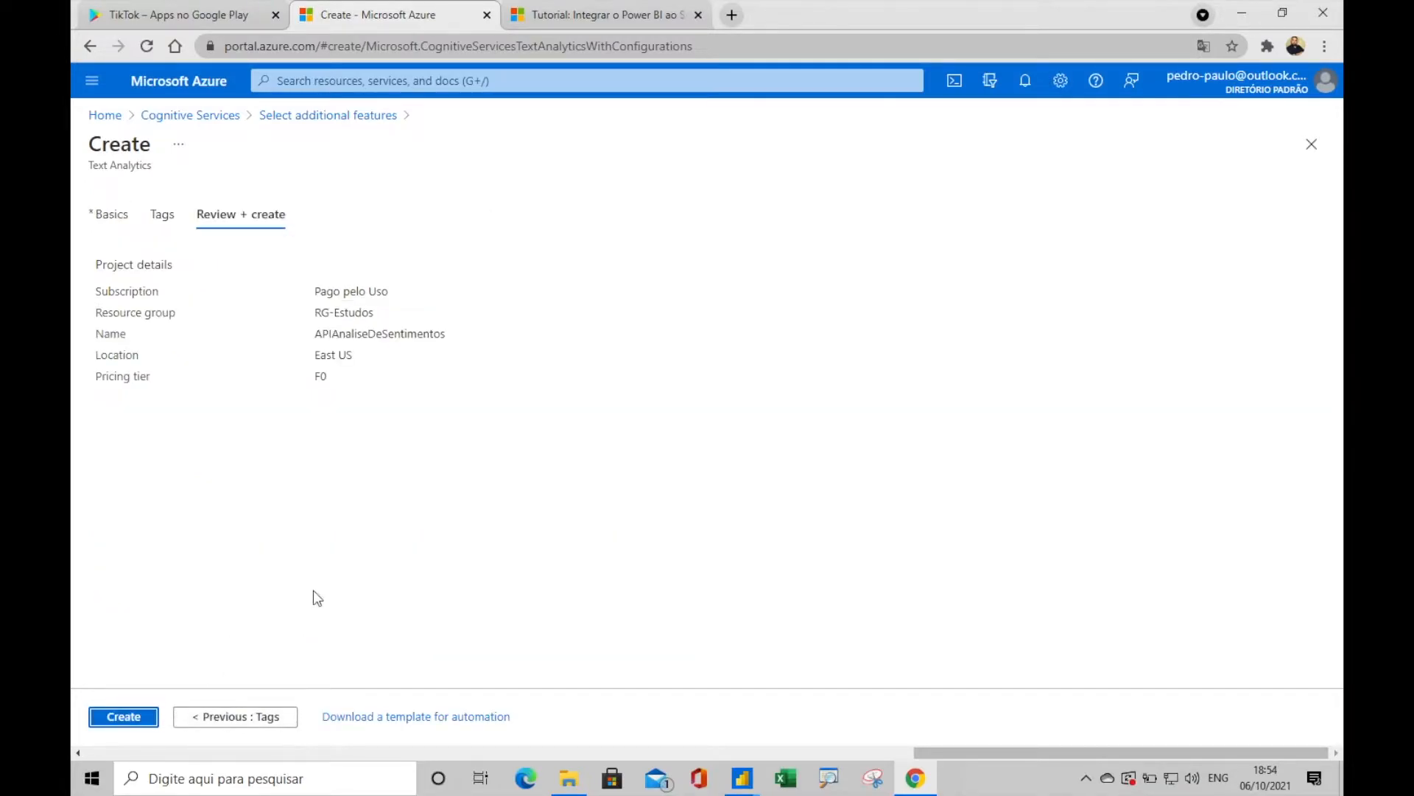
left_click(106, 719)
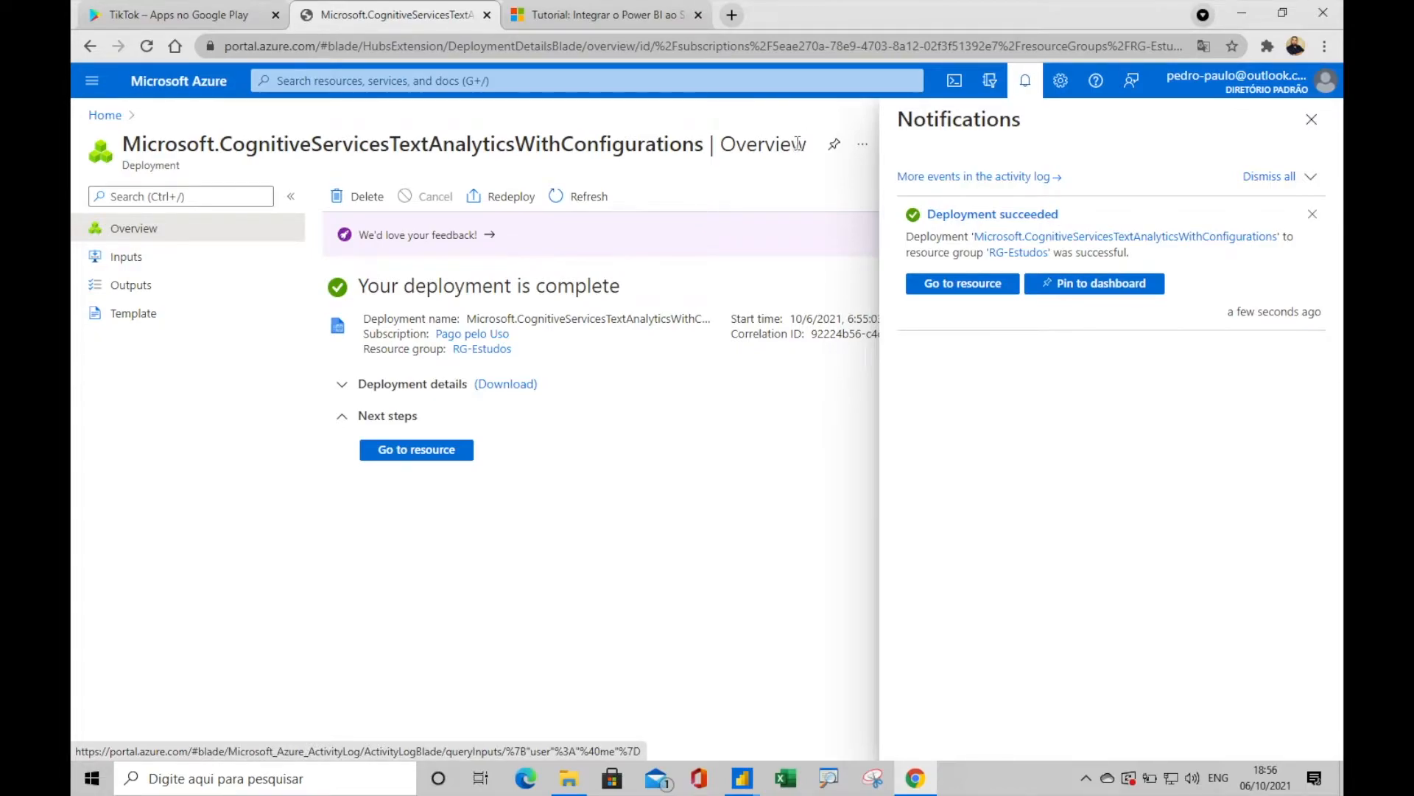
Go to the deployed APIAnaliseDeSentimentos resource, look through its quick start and open the Keys and Endpoint page
left_click(965, 287)
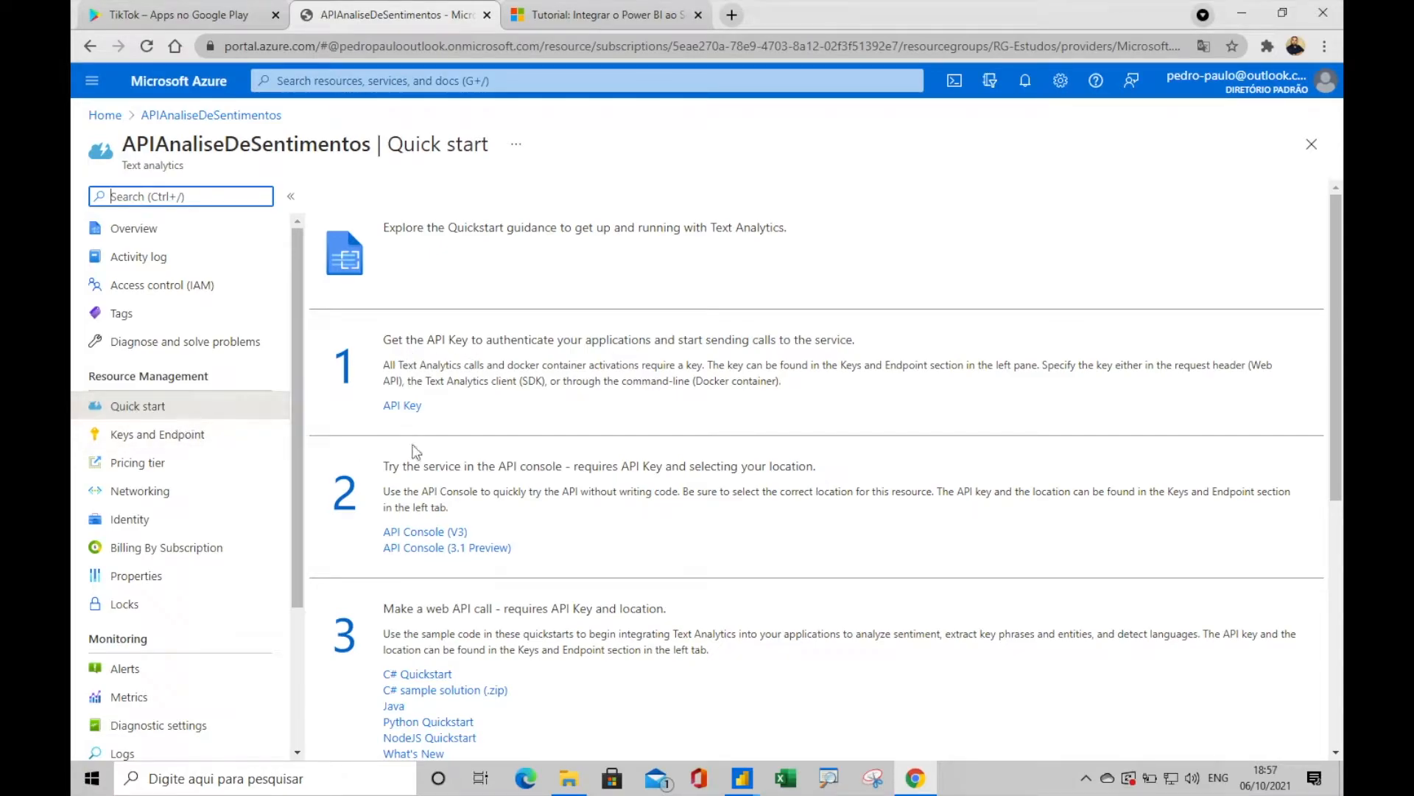
scroll(667, 361, "down", 3)
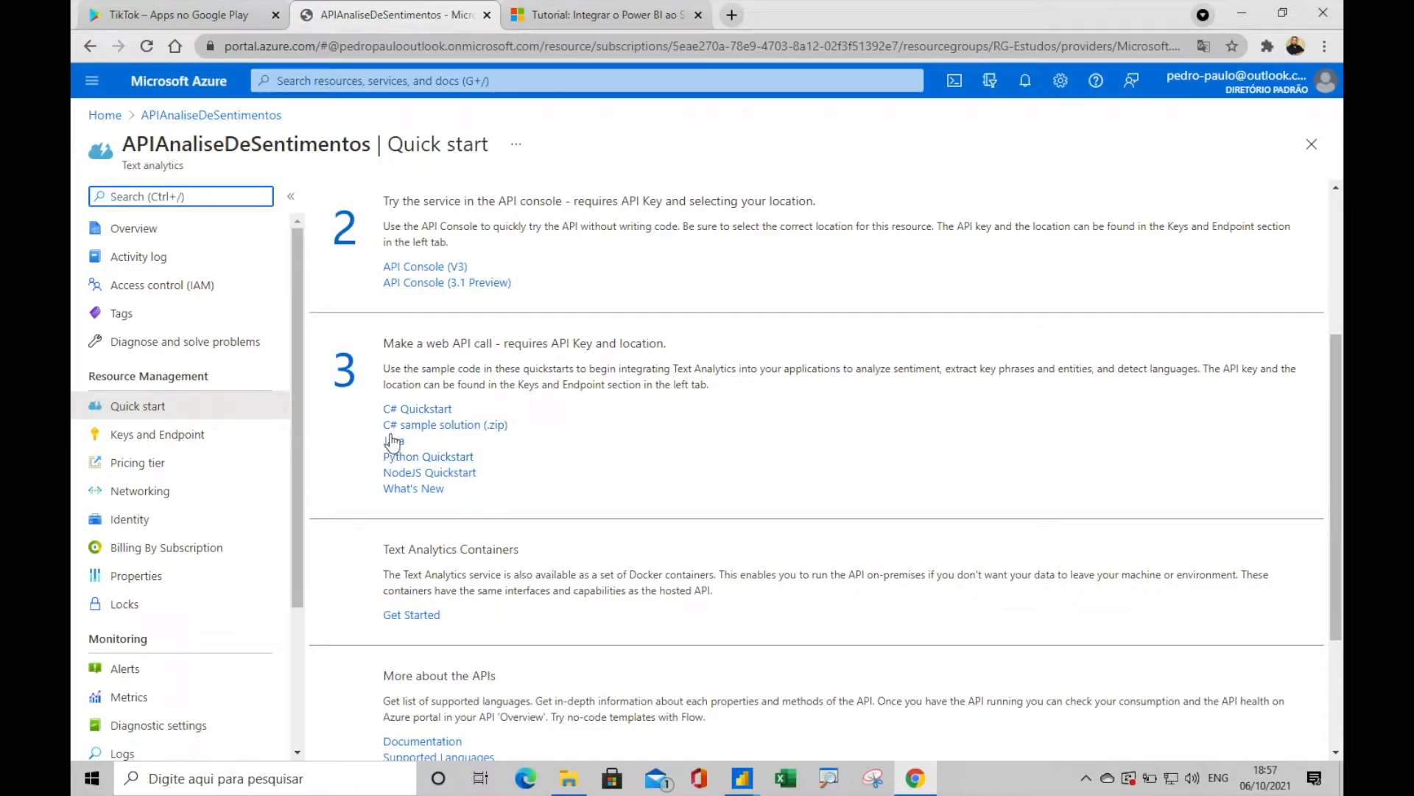
scroll(580, 462, "down", 2)
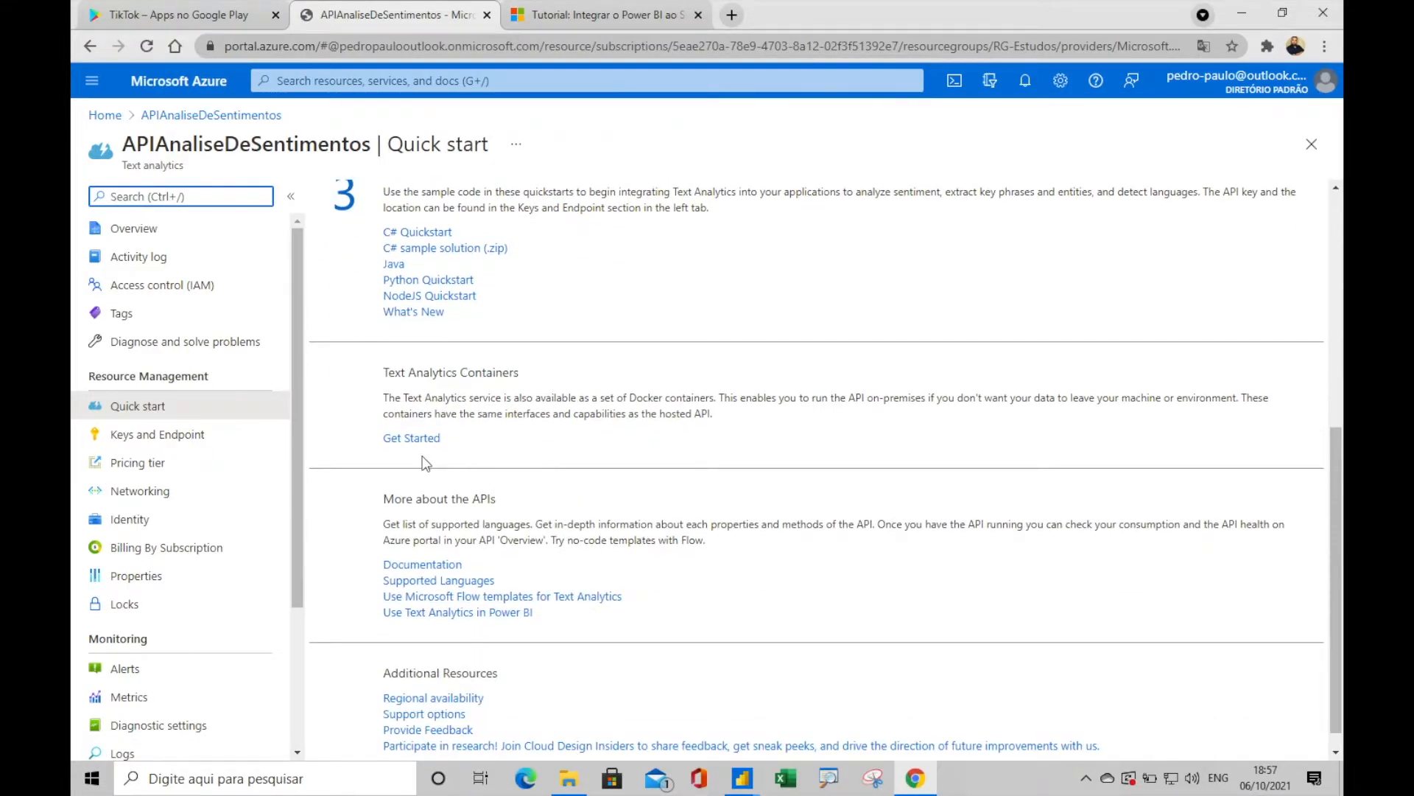
scroll(428, 459, "up", 4)
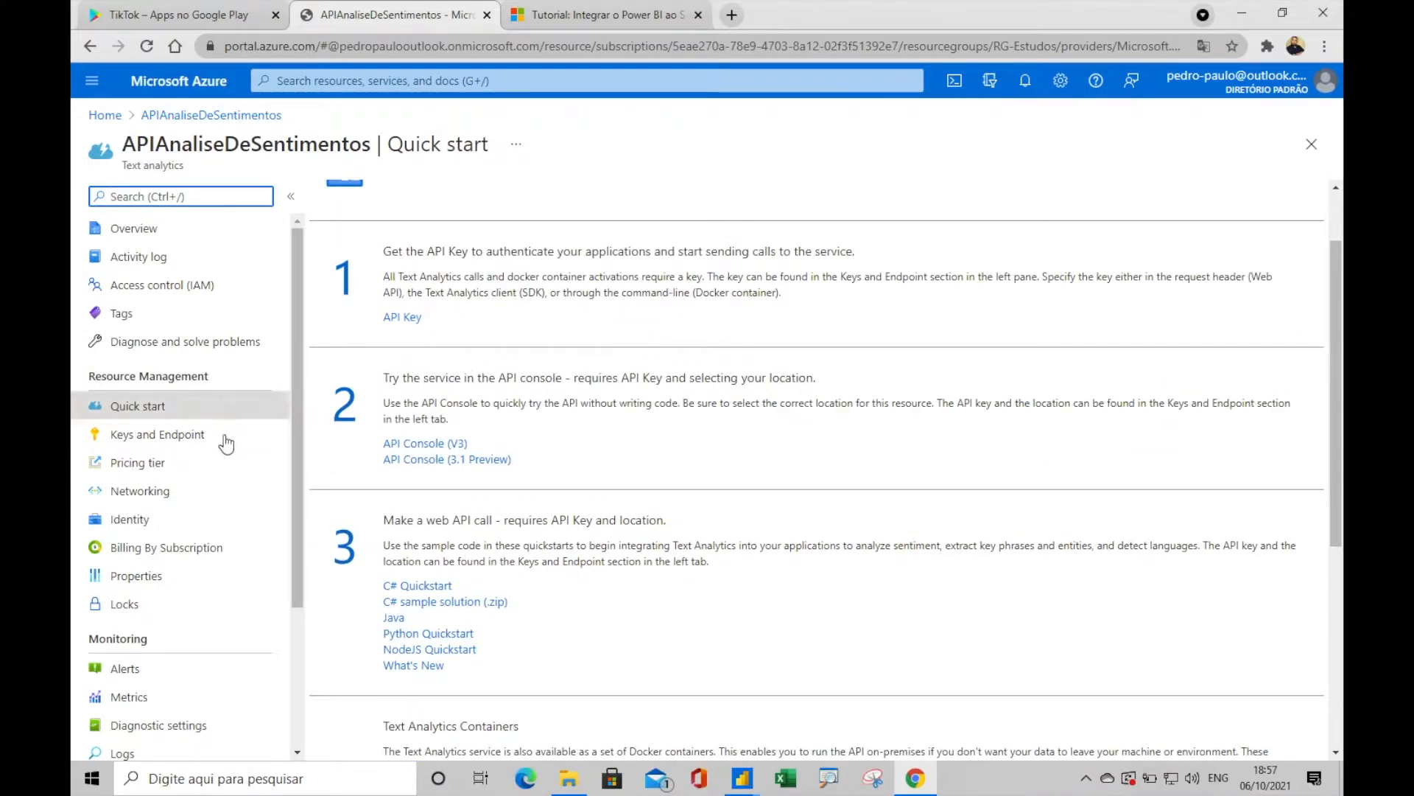
left_click(162, 439)
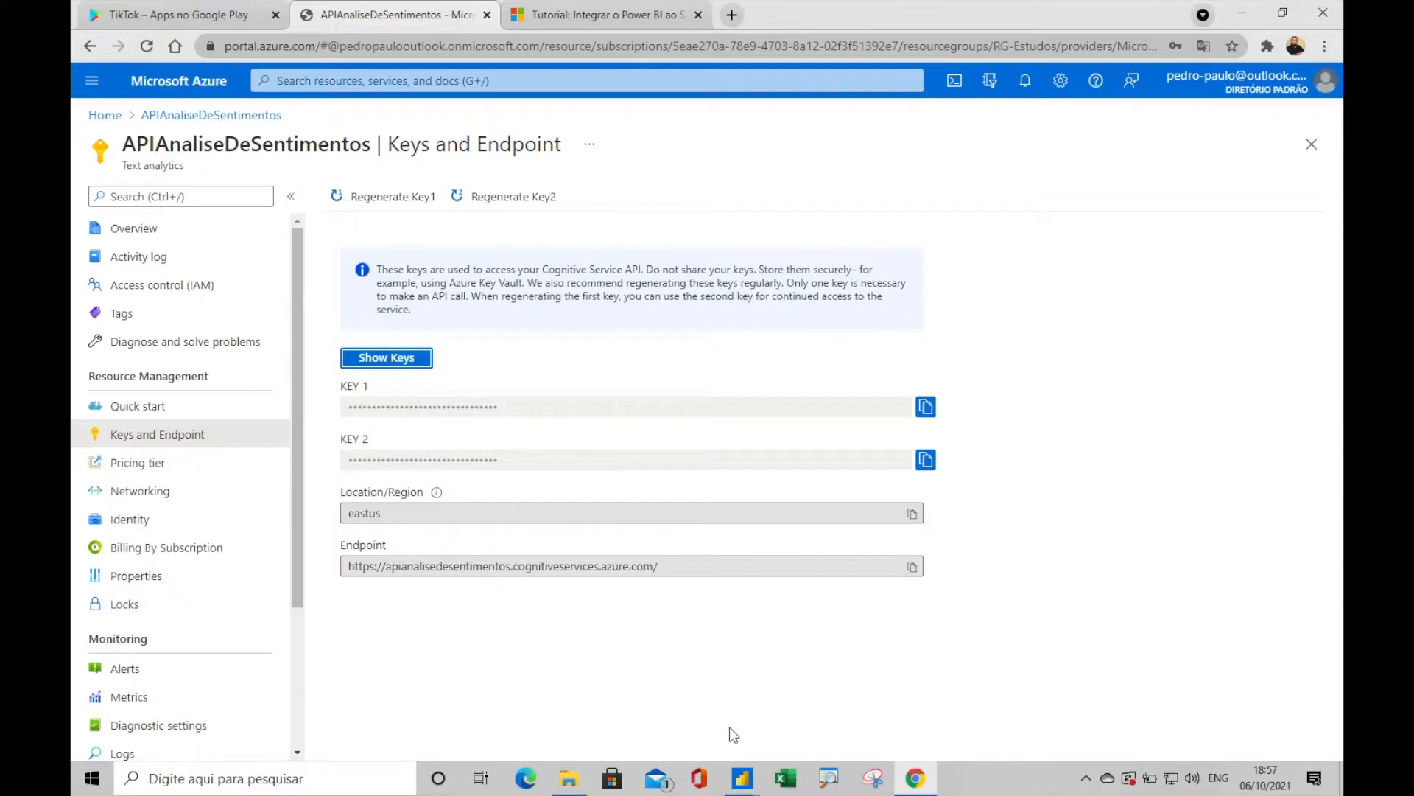
Switch to the Power Query Editor to view the f_BaseComentariosTikTok comments, and return to Chrome
mouse_move(741, 778)
left_click(834, 687)
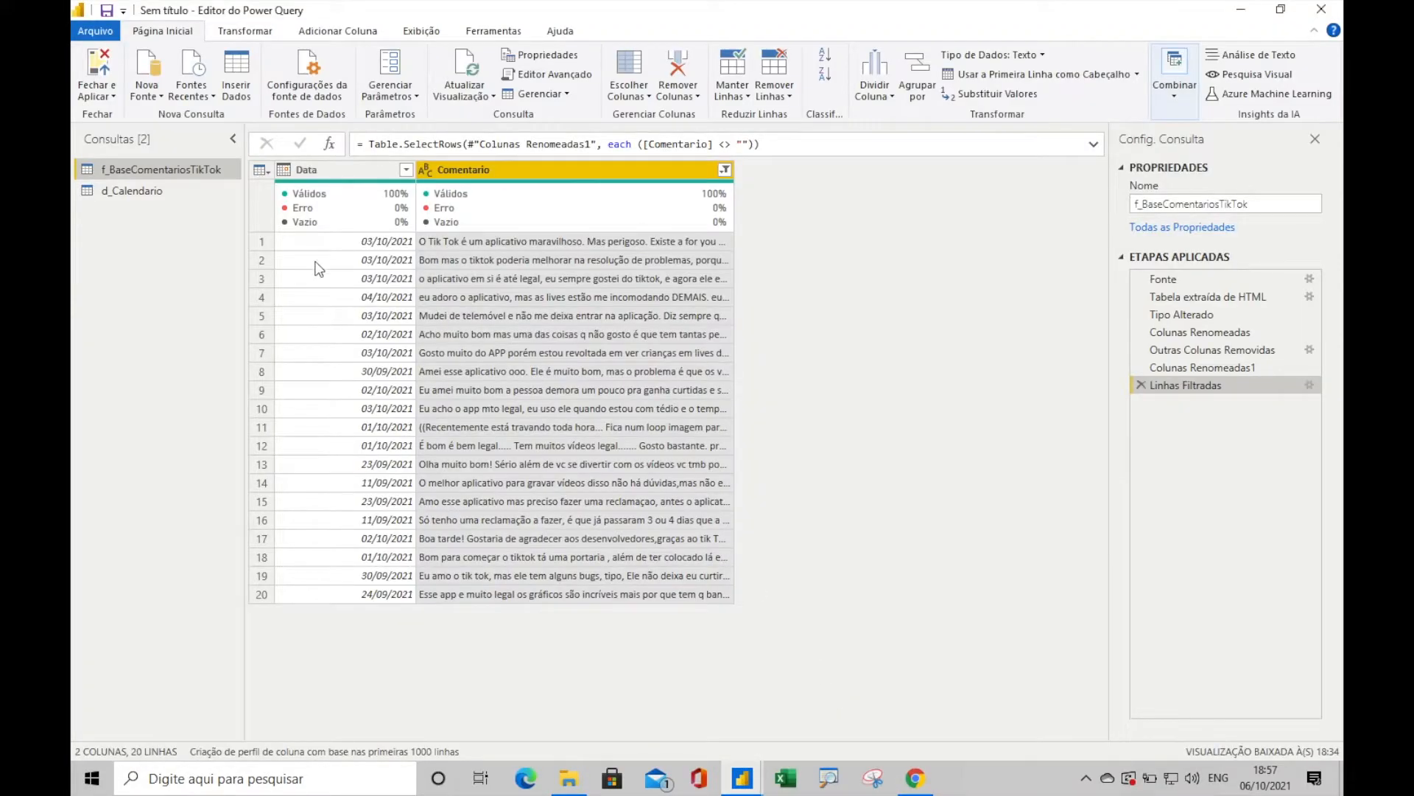
left_click(915, 786)
Bring up the Microsoft Docs tutorial on integrating Power BI with Text Analytics and view its introduction
left_click(594, 21)
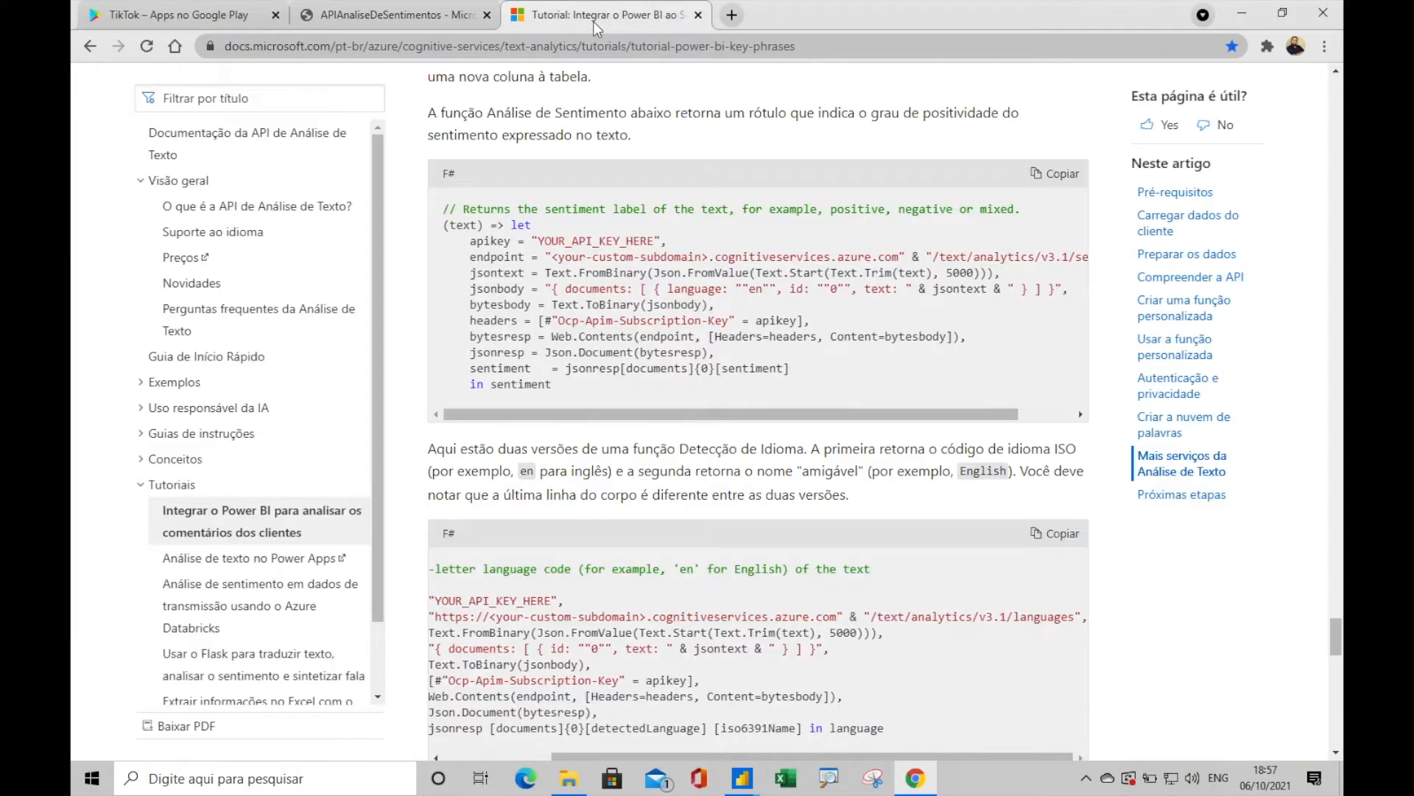
scroll(672, 242, "down", 10)
scroll(671, 236, "up", 20)
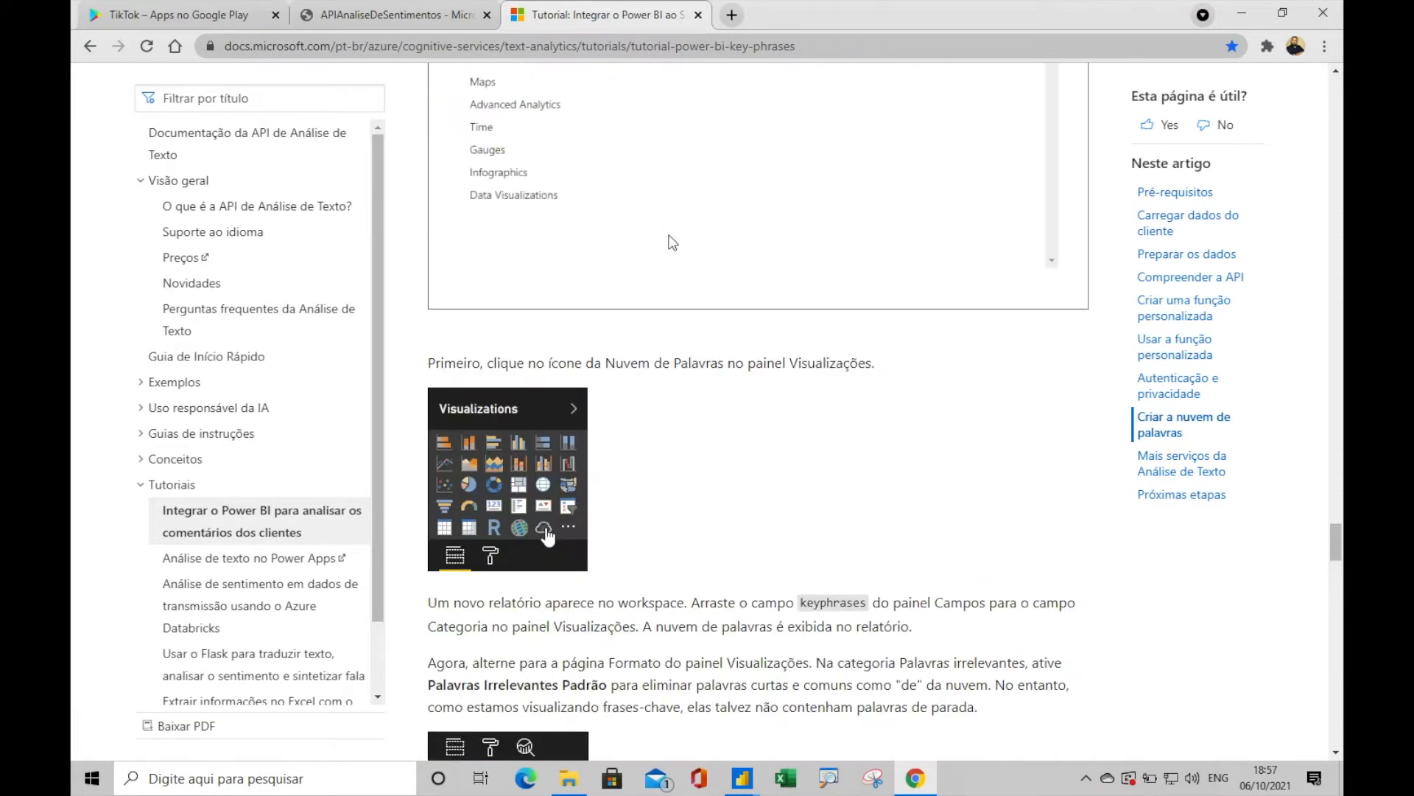
scroll(670, 234, "up", 20)
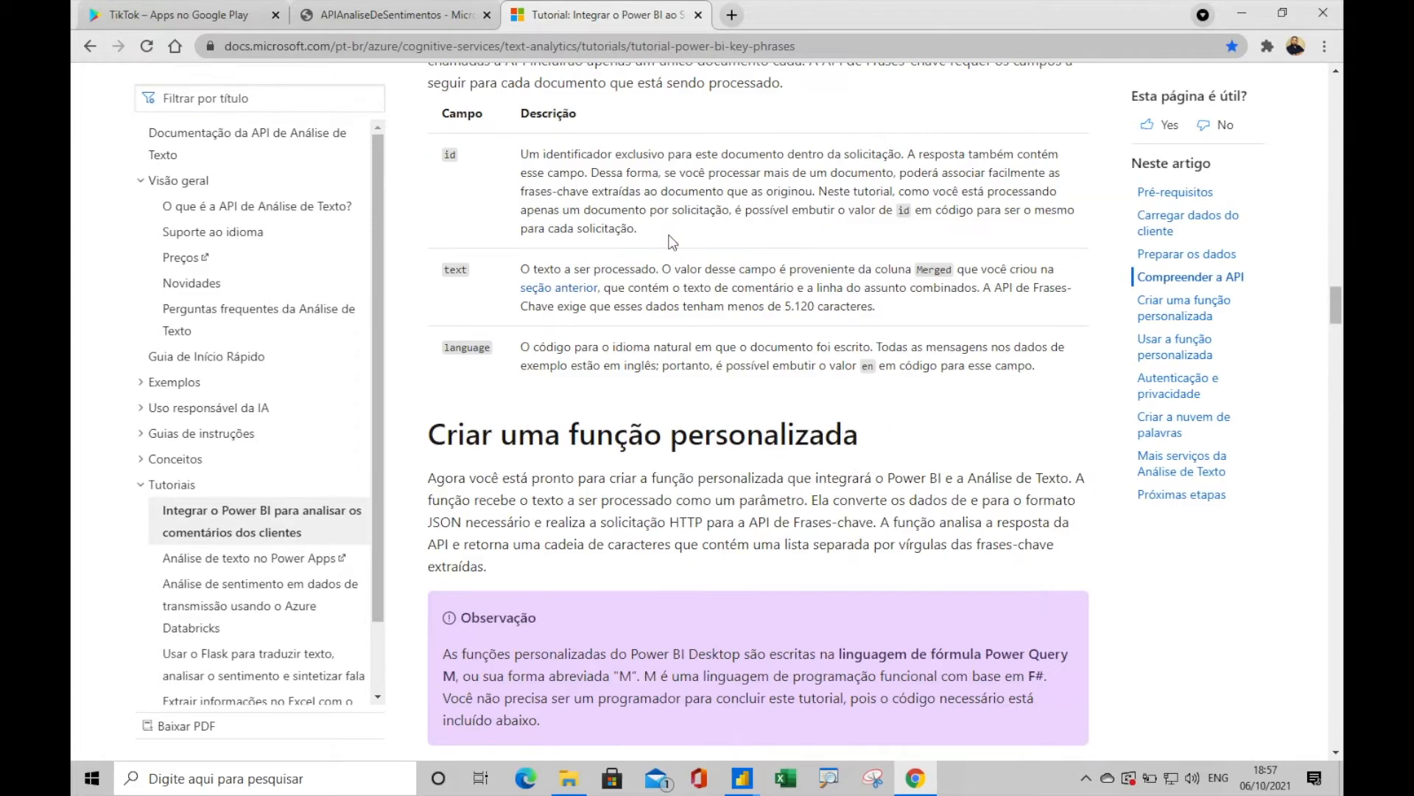
scroll(669, 234, "up", 20)
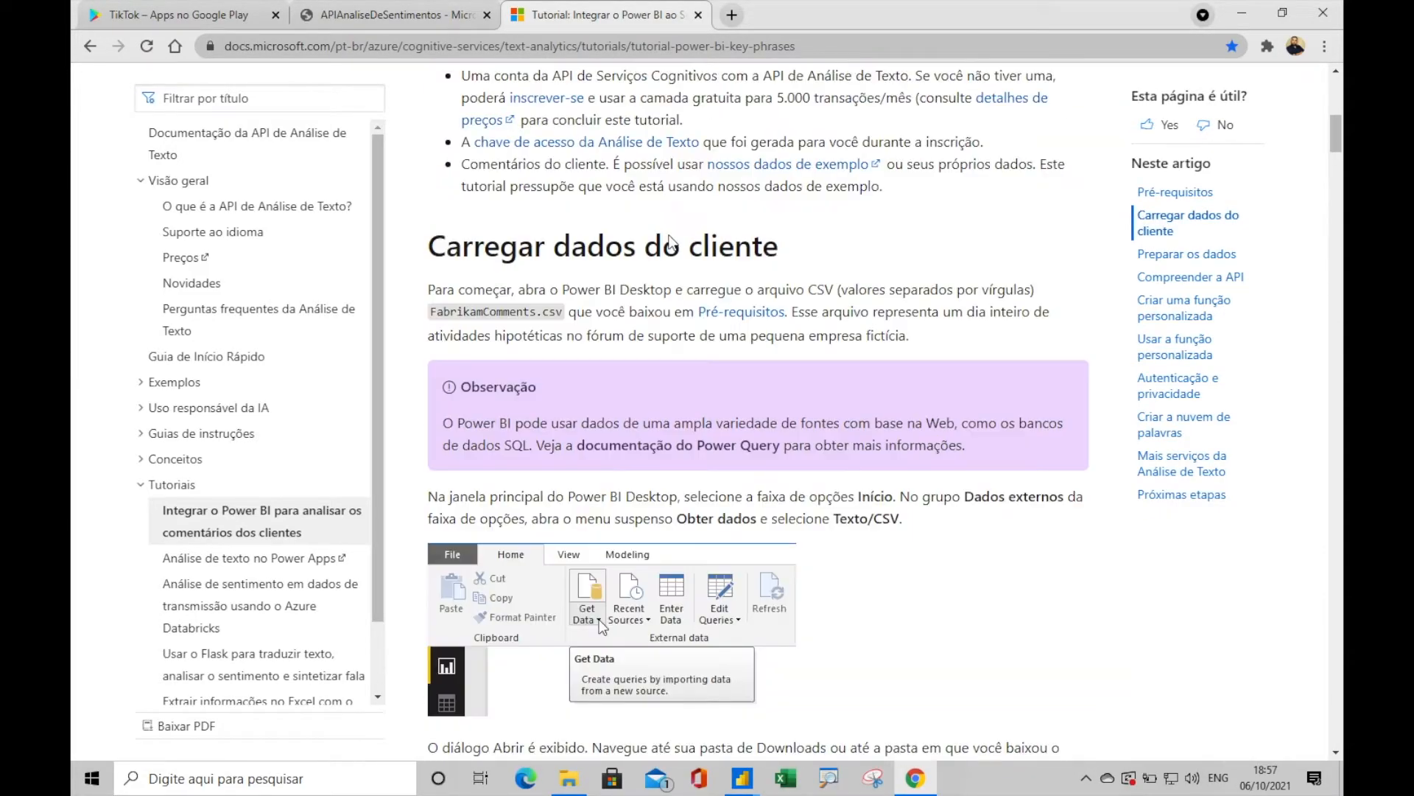
scroll(672, 240, "up", 3)
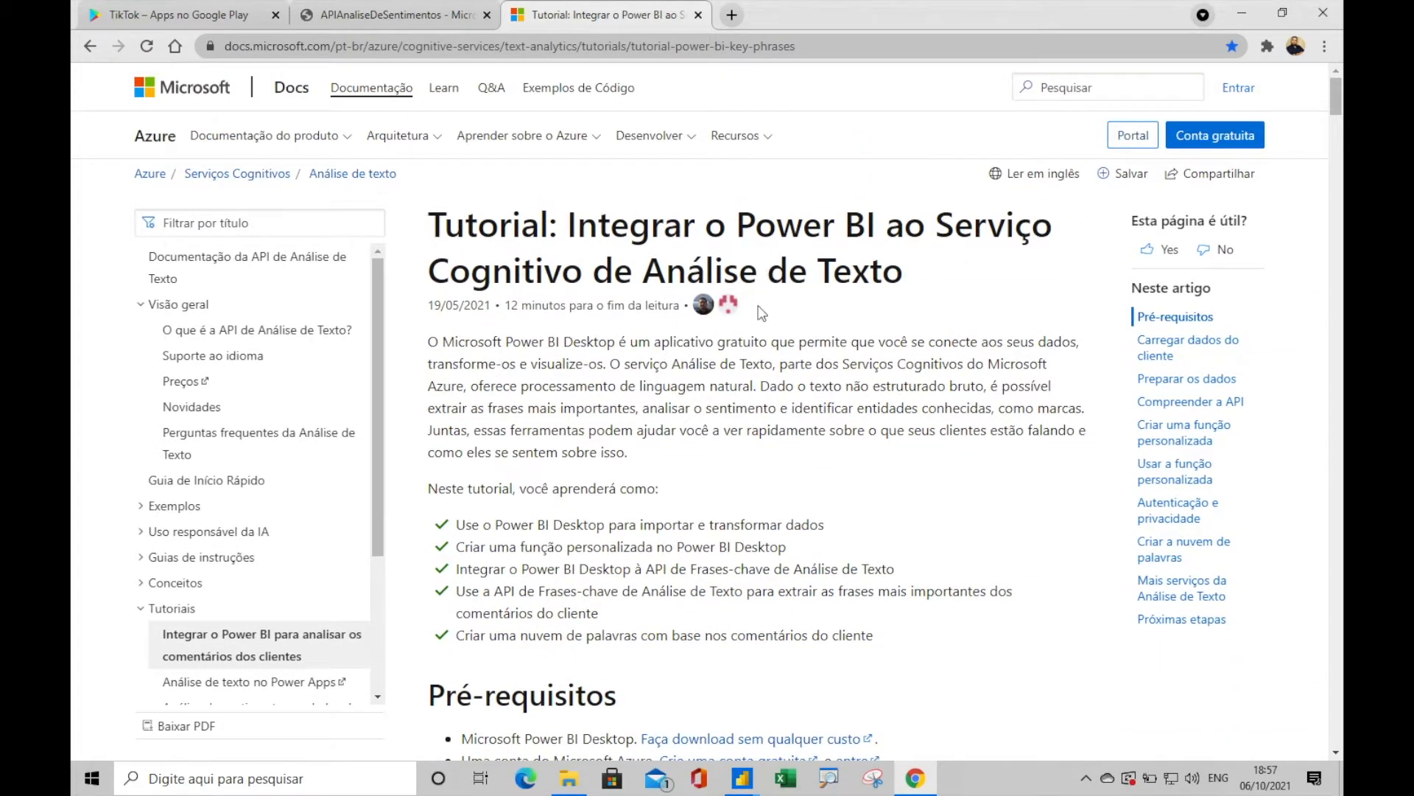
Find the key phrases function code in the tutorial's custom function section and examine its full endpoint line
scroll(761, 313, "down", 20)
scroll(759, 307, "down", 20)
scroll(761, 313, "up", 10)
scroll(761, 313, "down", 10)
scroll(736, 313, "up", 20)
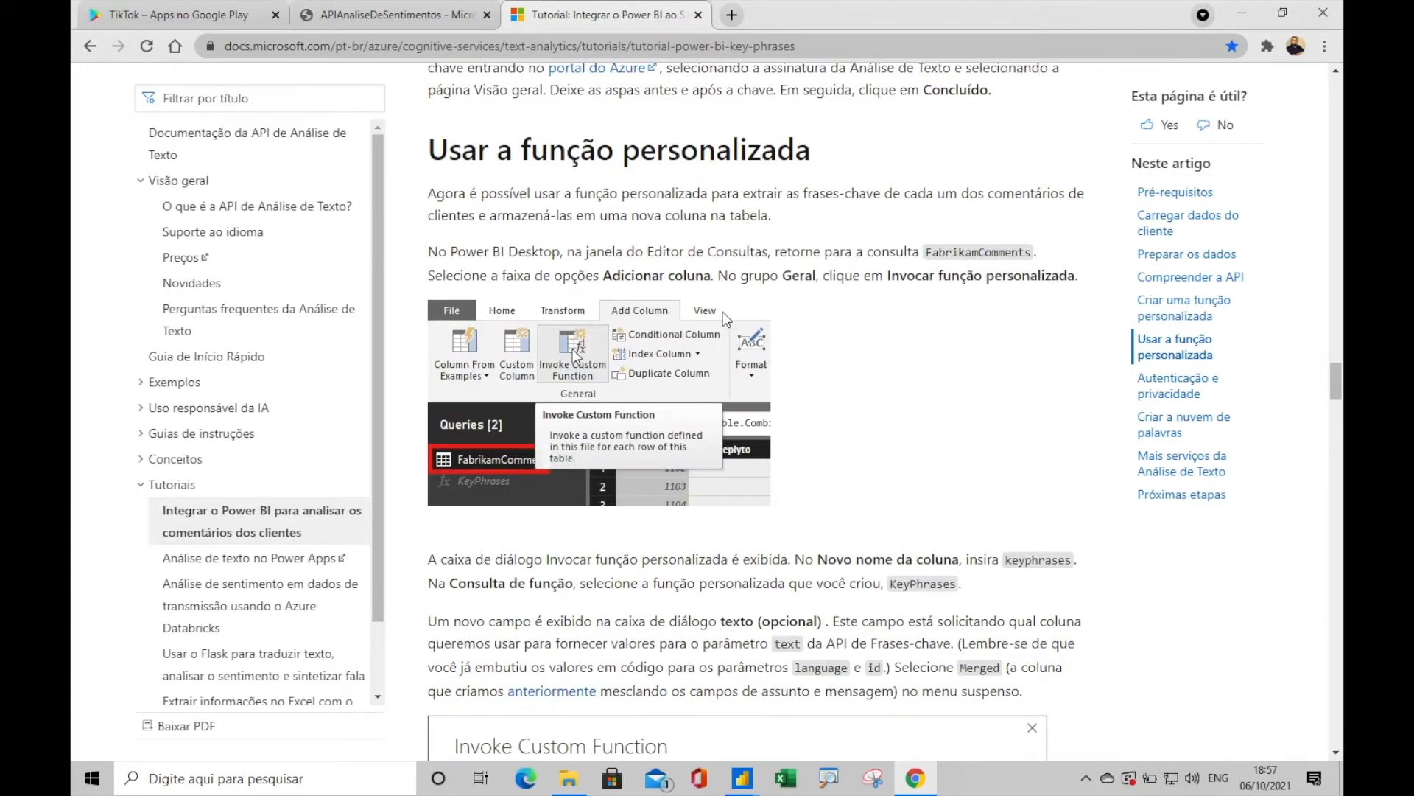
scroll(723, 311, "up", 12)
scroll(625, 383, "down", 6)
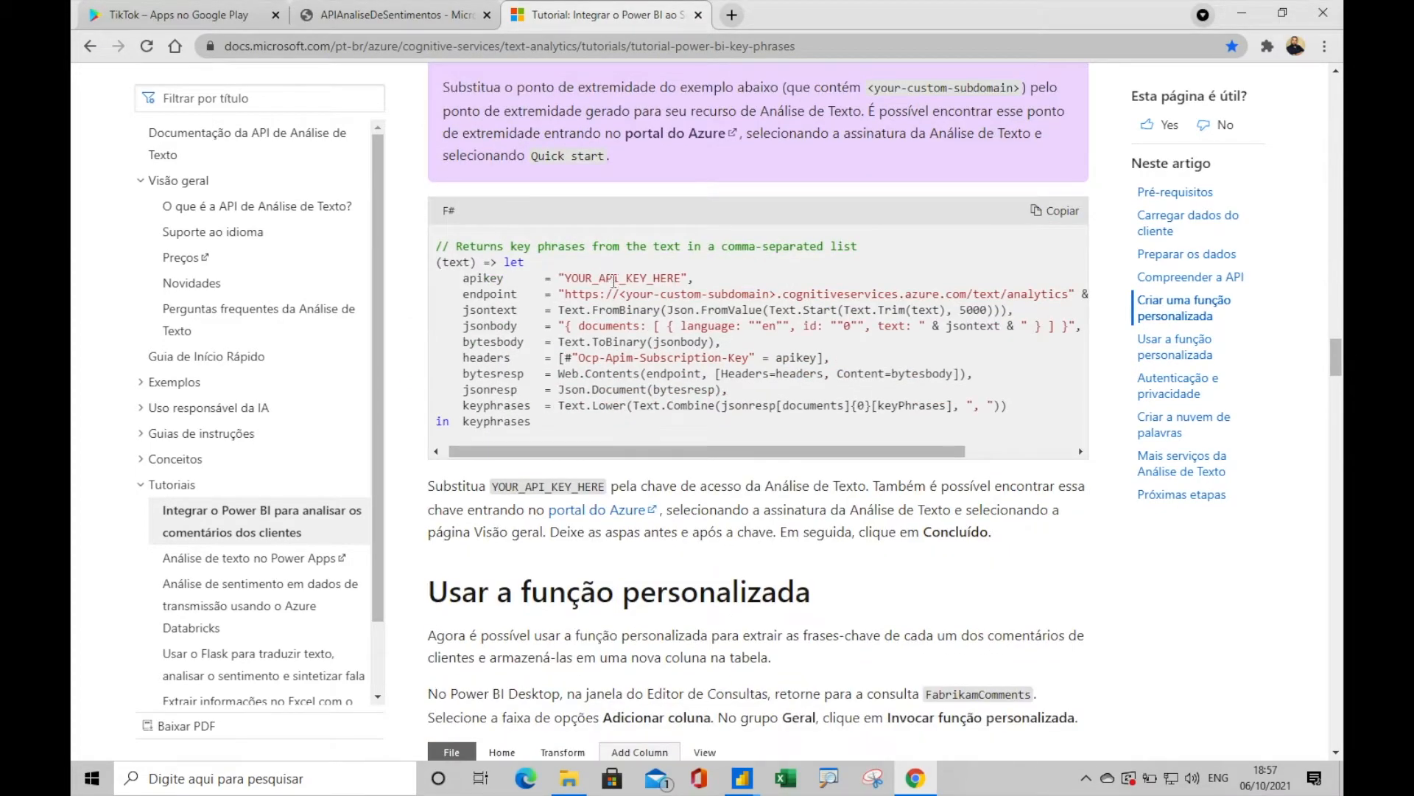
left_click_drag(795, 452, 903, 454)
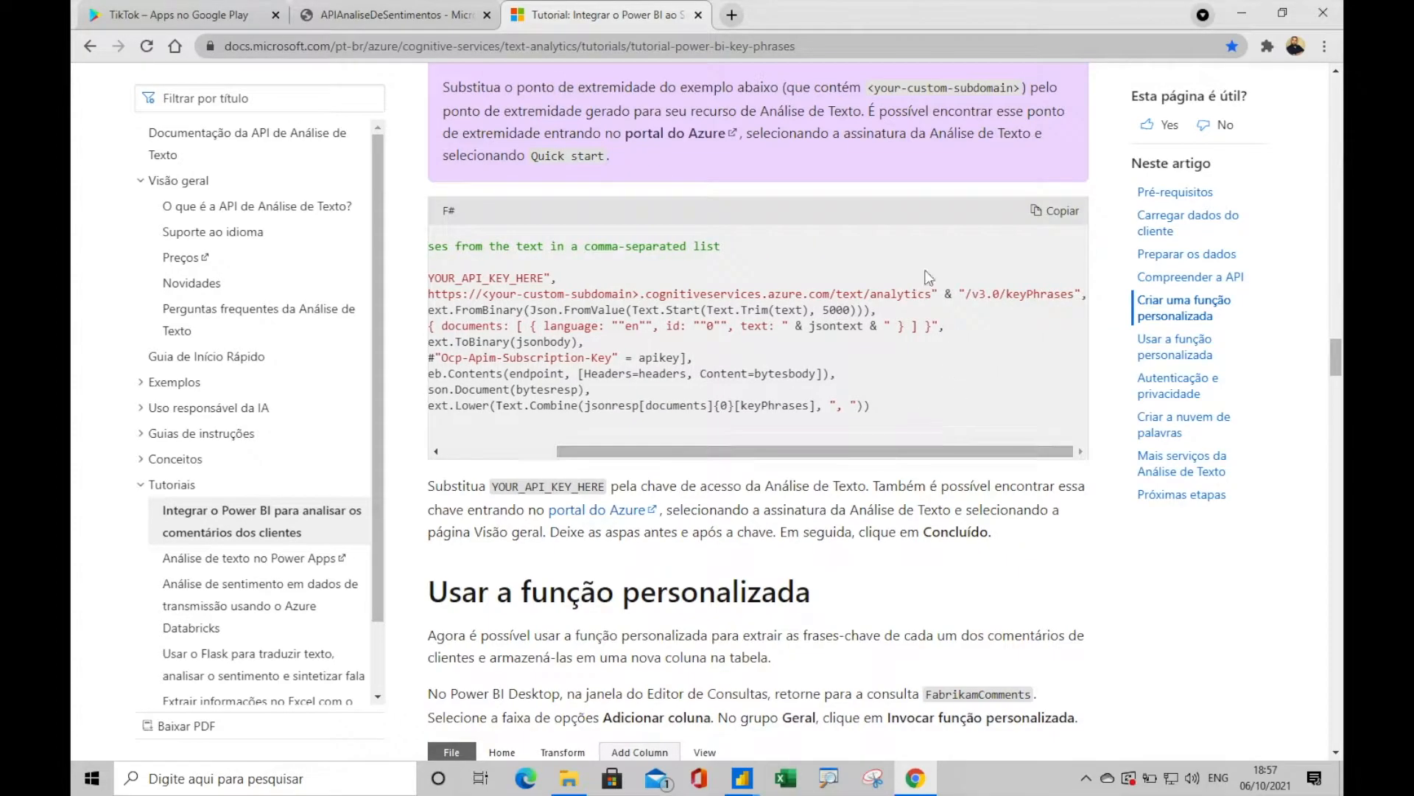
Find the sentiment analysis function code in the tutorial's section on more Text Analytics services
scroll(884, 394, "down", 8)
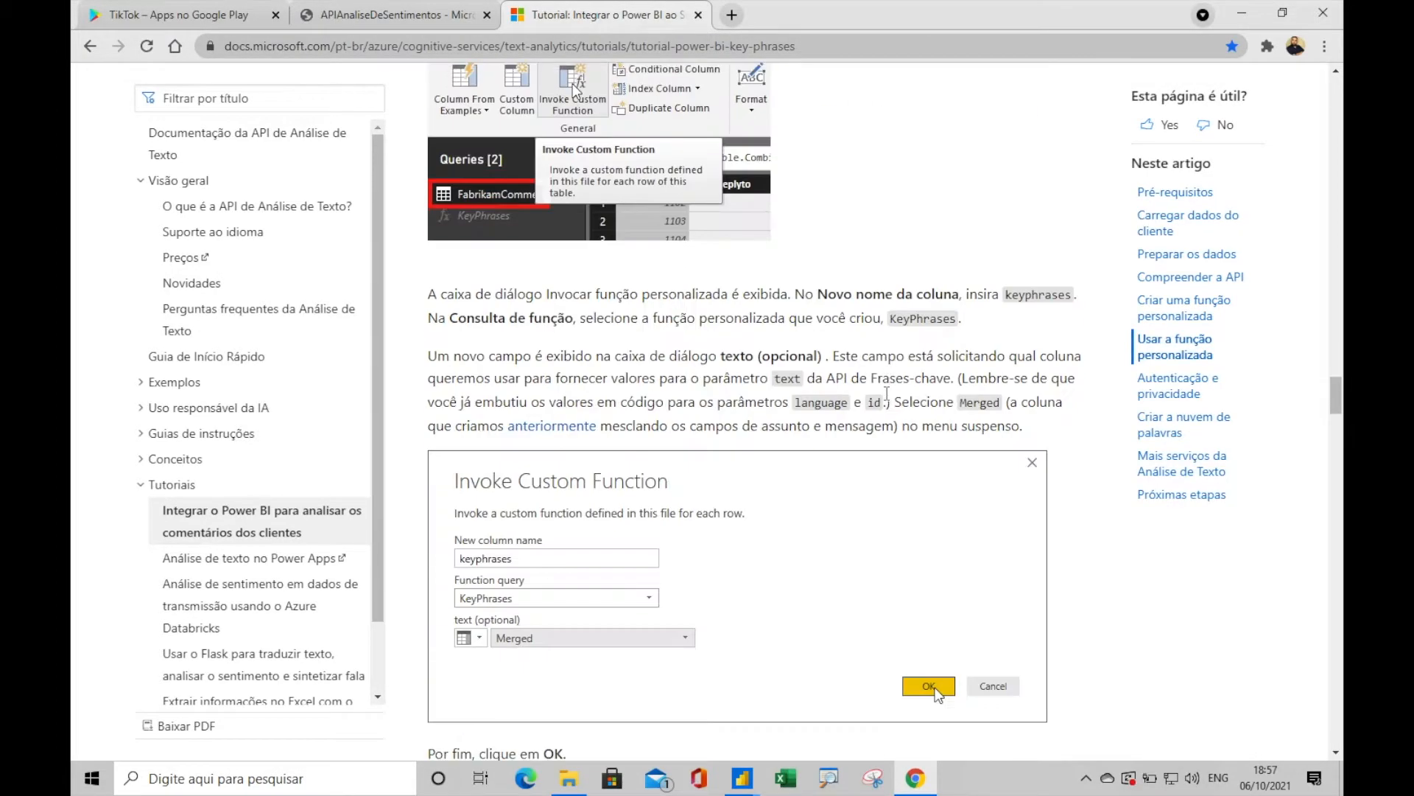
scroll(809, 409, "down", 18)
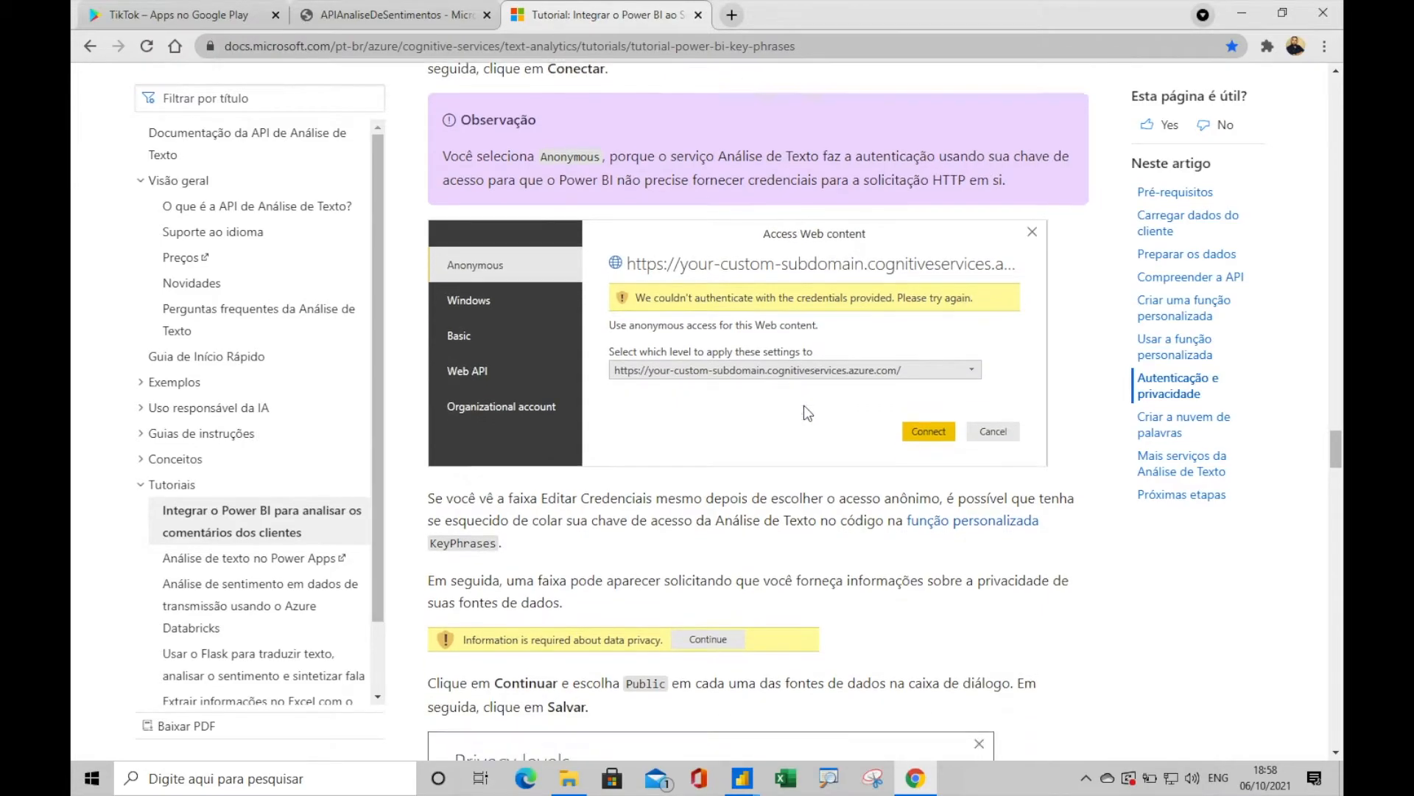
scroll(804, 406, "down", 15)
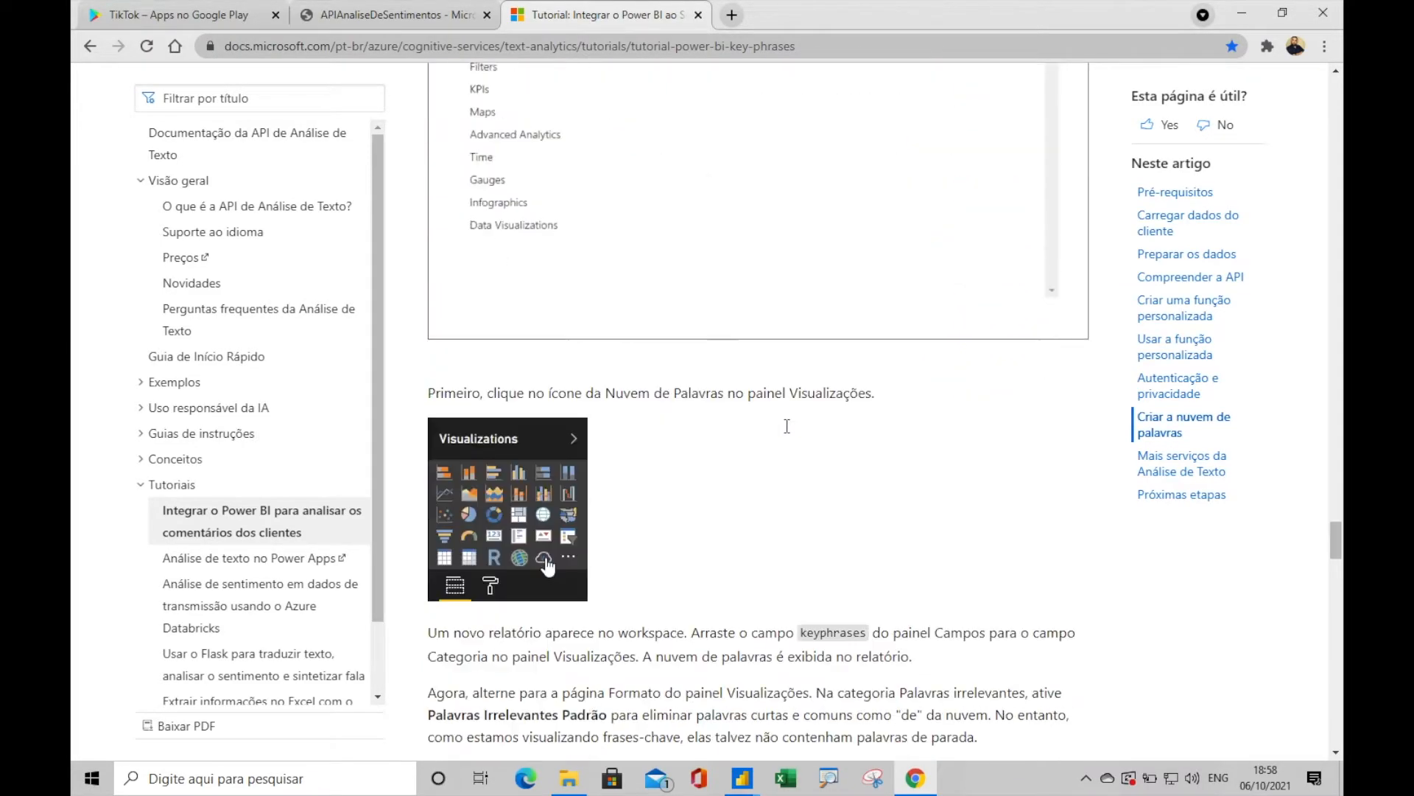
scroll(787, 425, "down", 15)
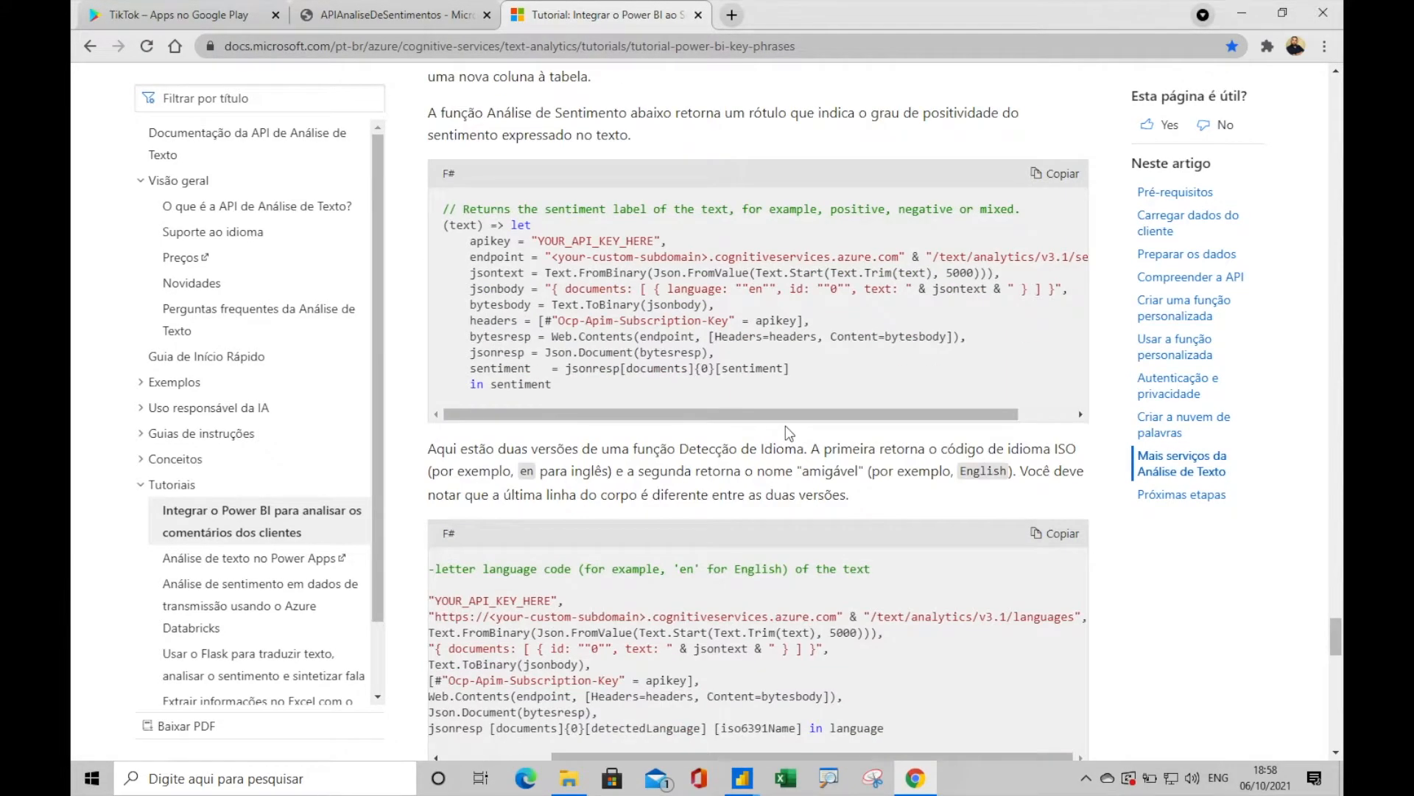
Review the tutorial's sentiment analysis function code, copy it, and switch to the Power Query Editor
left_click_drag(825, 413, 879, 411)
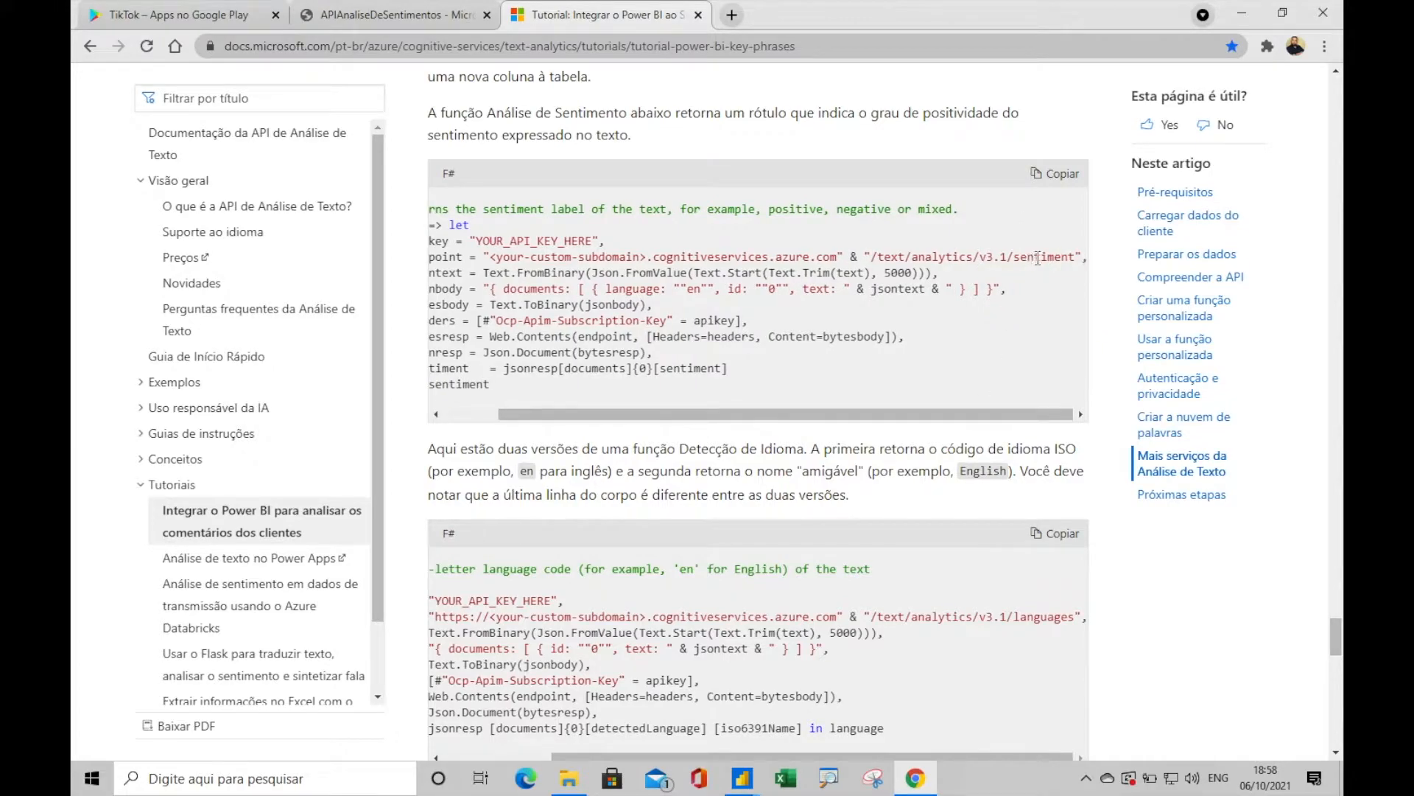
left_click_drag(730, 415, 602, 415)
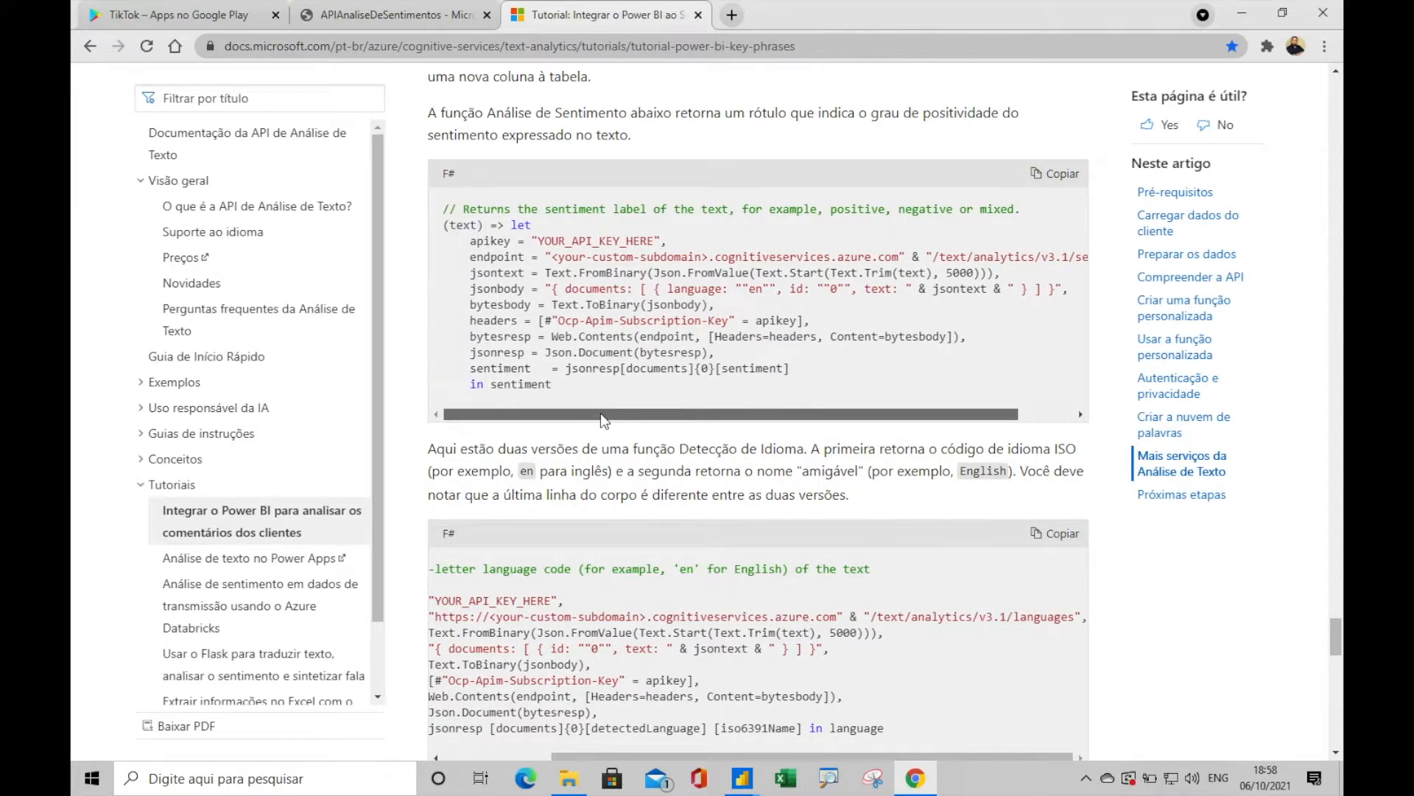
left_click(1069, 184)
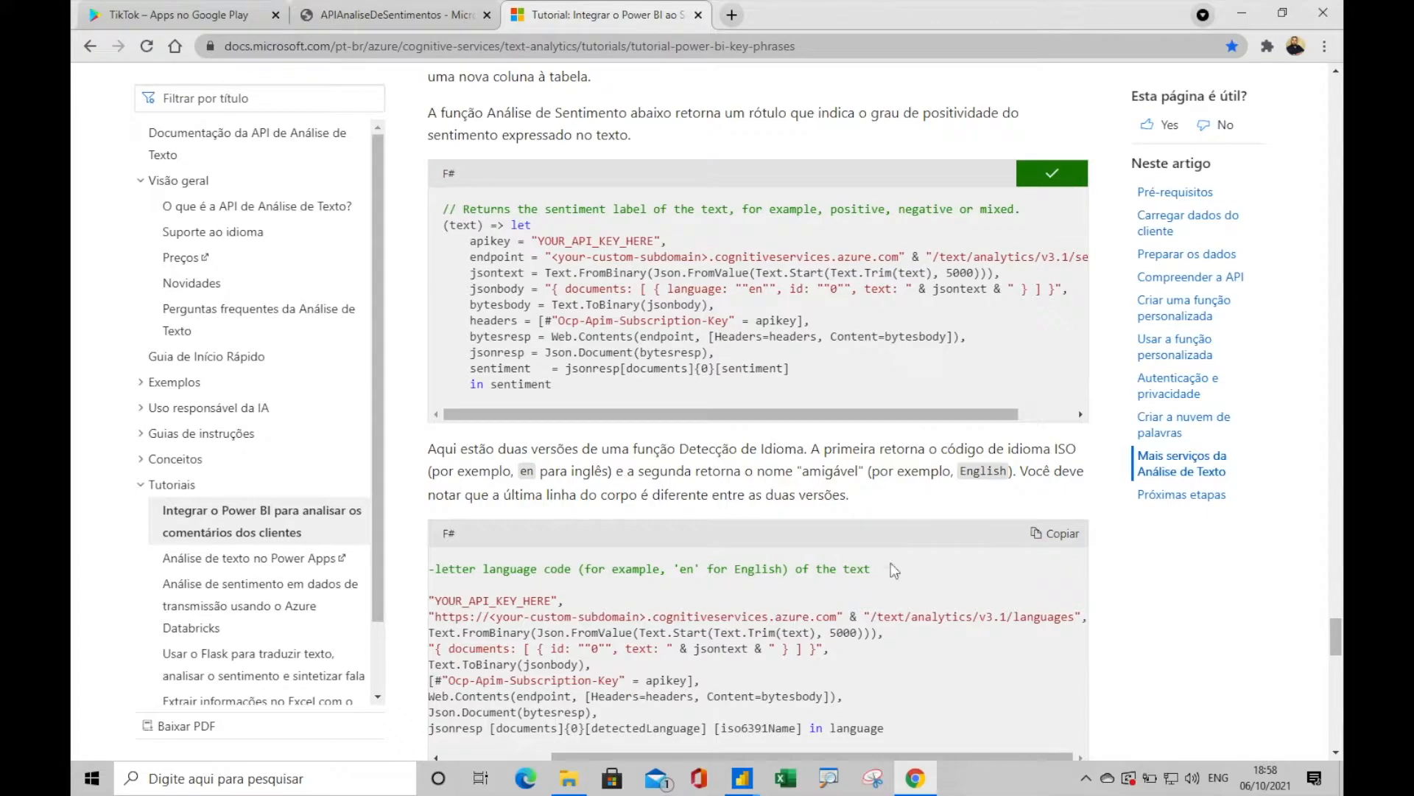
left_click(748, 775)
left_click(802, 713)
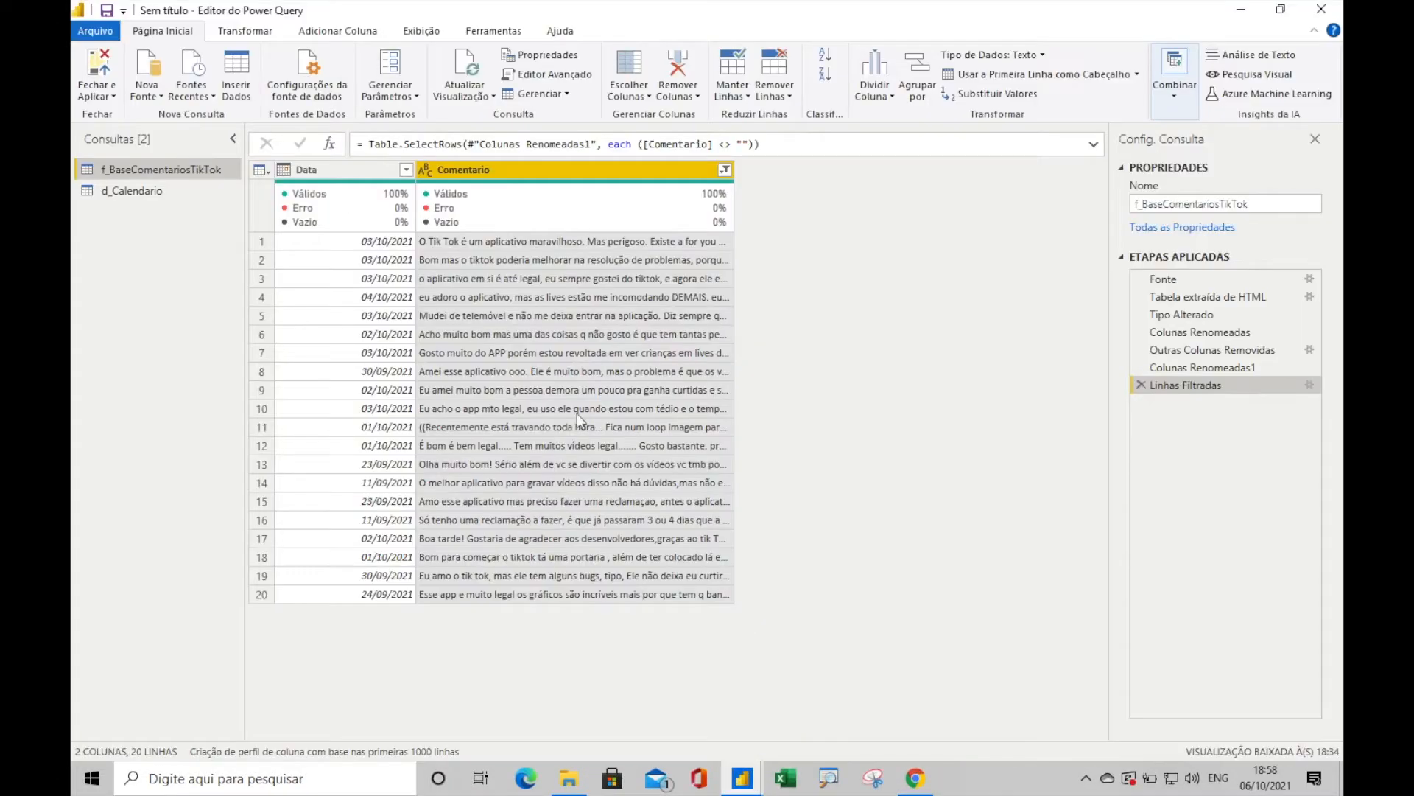
Create a blank query and replace its entire code with the copied sentiment function in the Advanced Editor
right_click(114, 278)
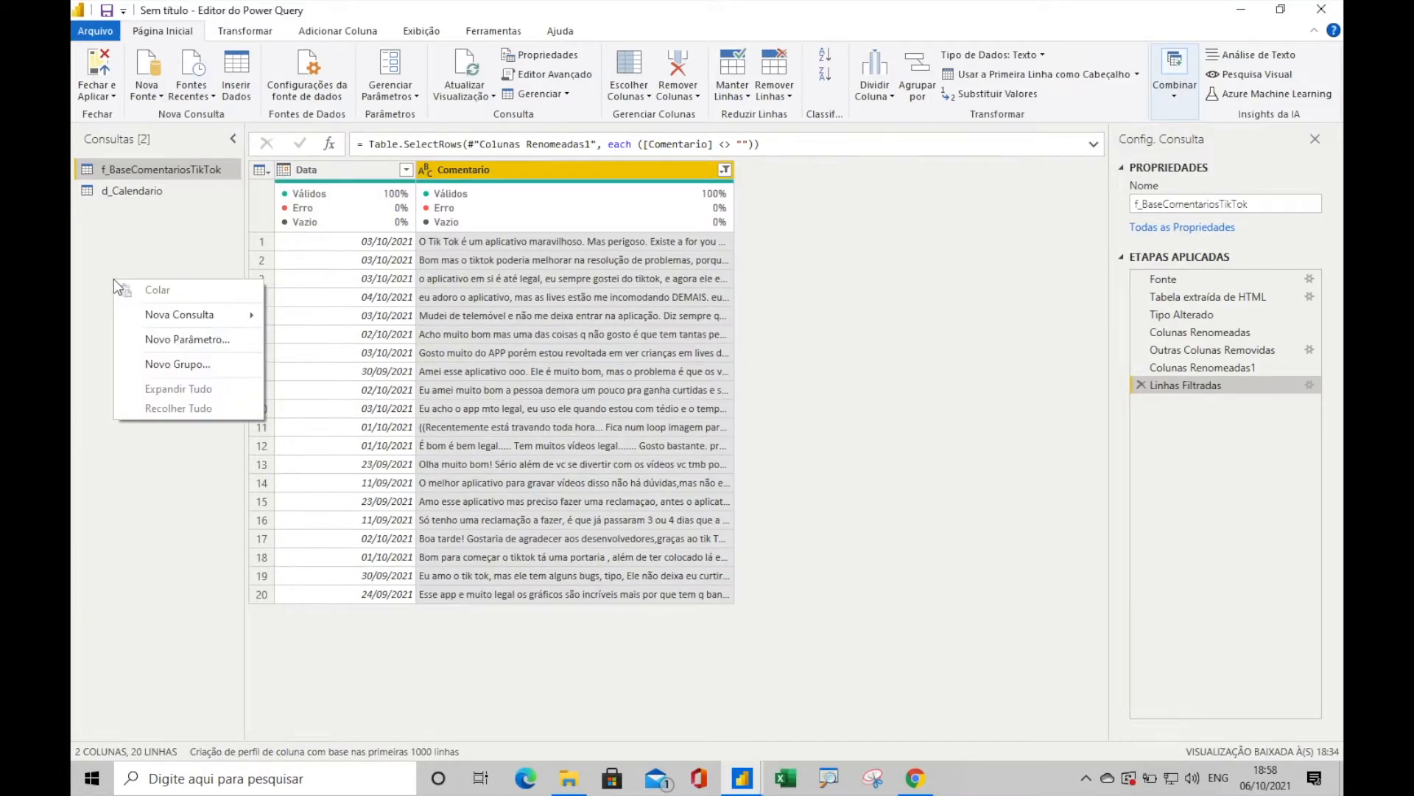
mouse_move(179, 317)
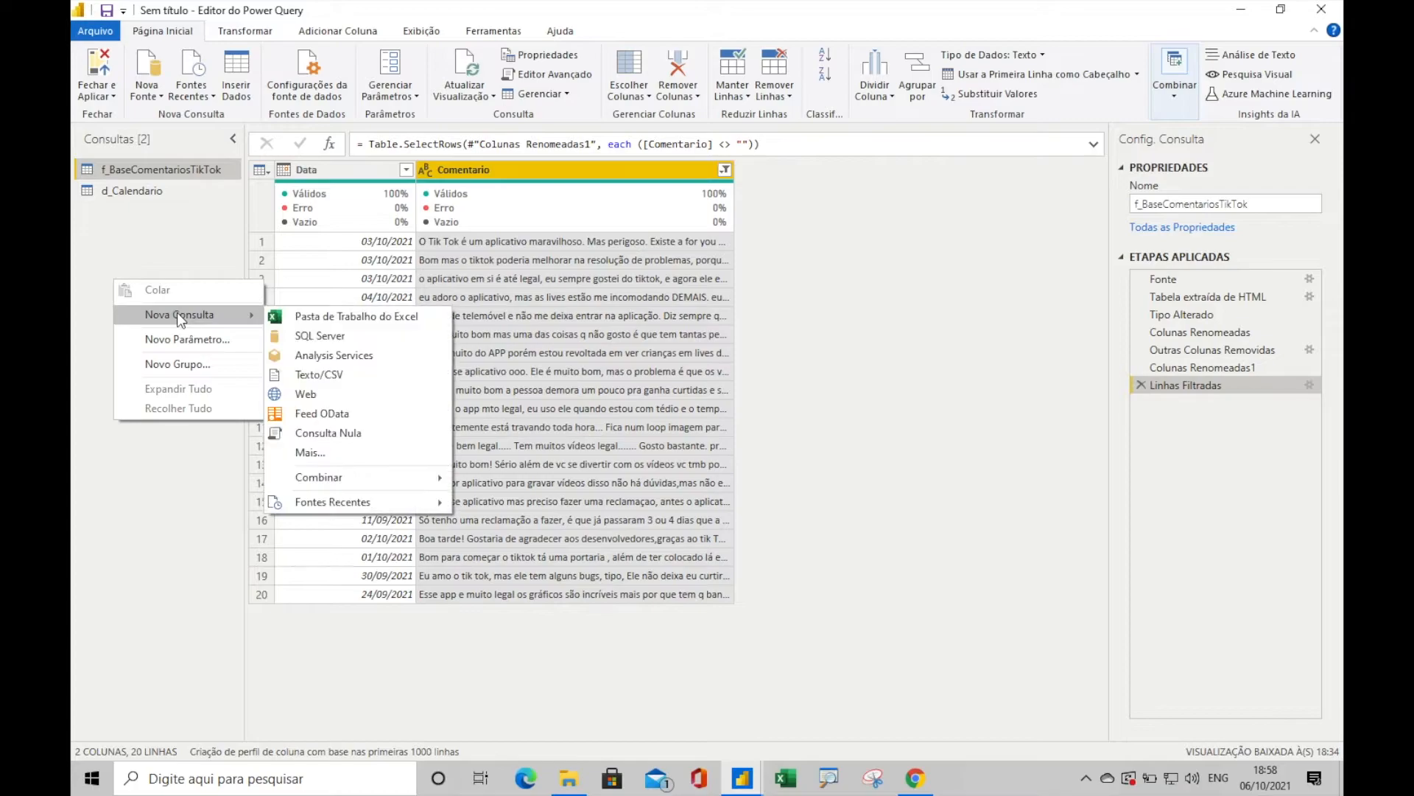
left_click(339, 435)
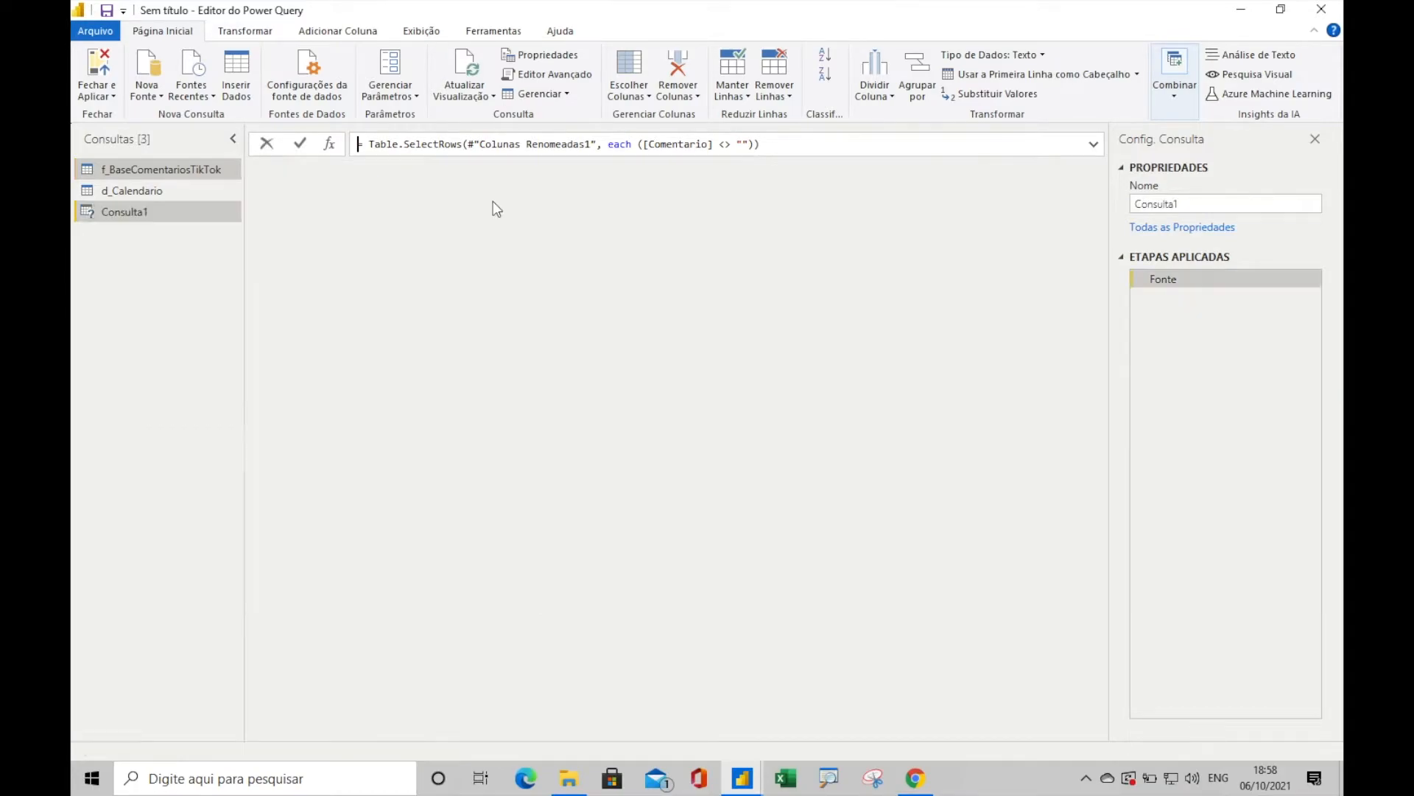
left_click(552, 75)
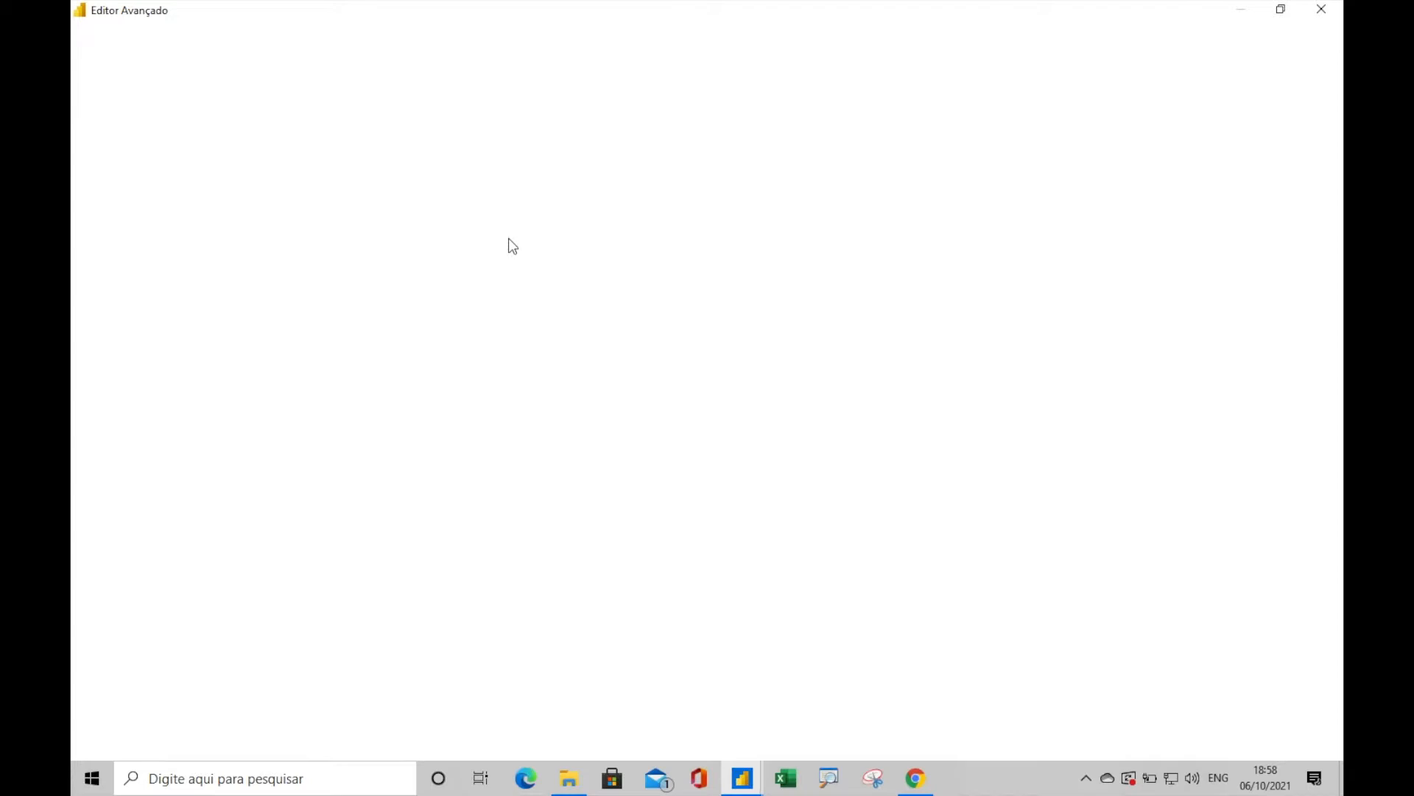
left_click_drag(304, 200, 103, 100)
key("ctrl+v")
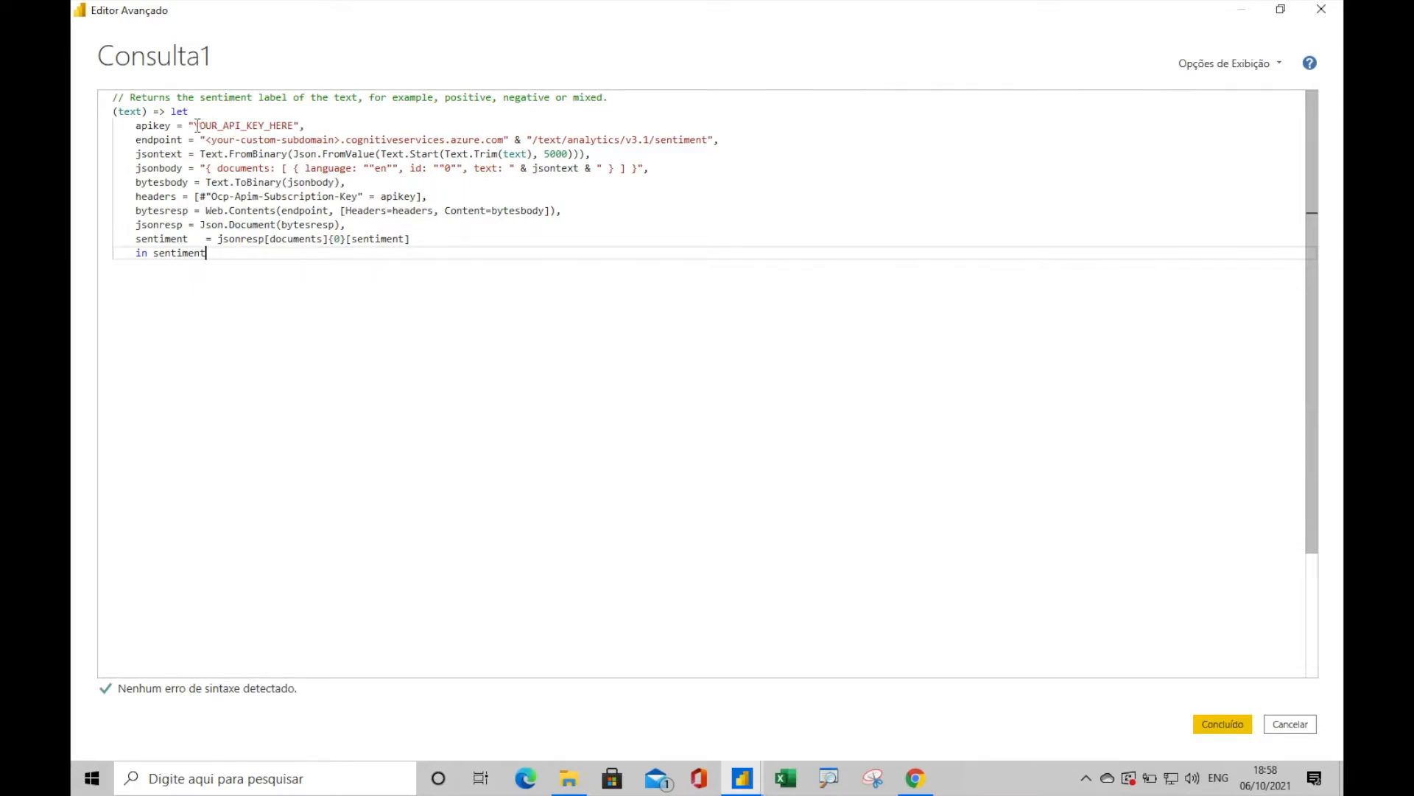
Copy KEY 1 from the Azure resource's Keys and Endpoint page and paste the API key over YOUR_API_KEY_HERE in the function code
left_click_drag(191, 125, 301, 125)
left_click(269, 126)
left_click_drag(212, 140, 336, 140)
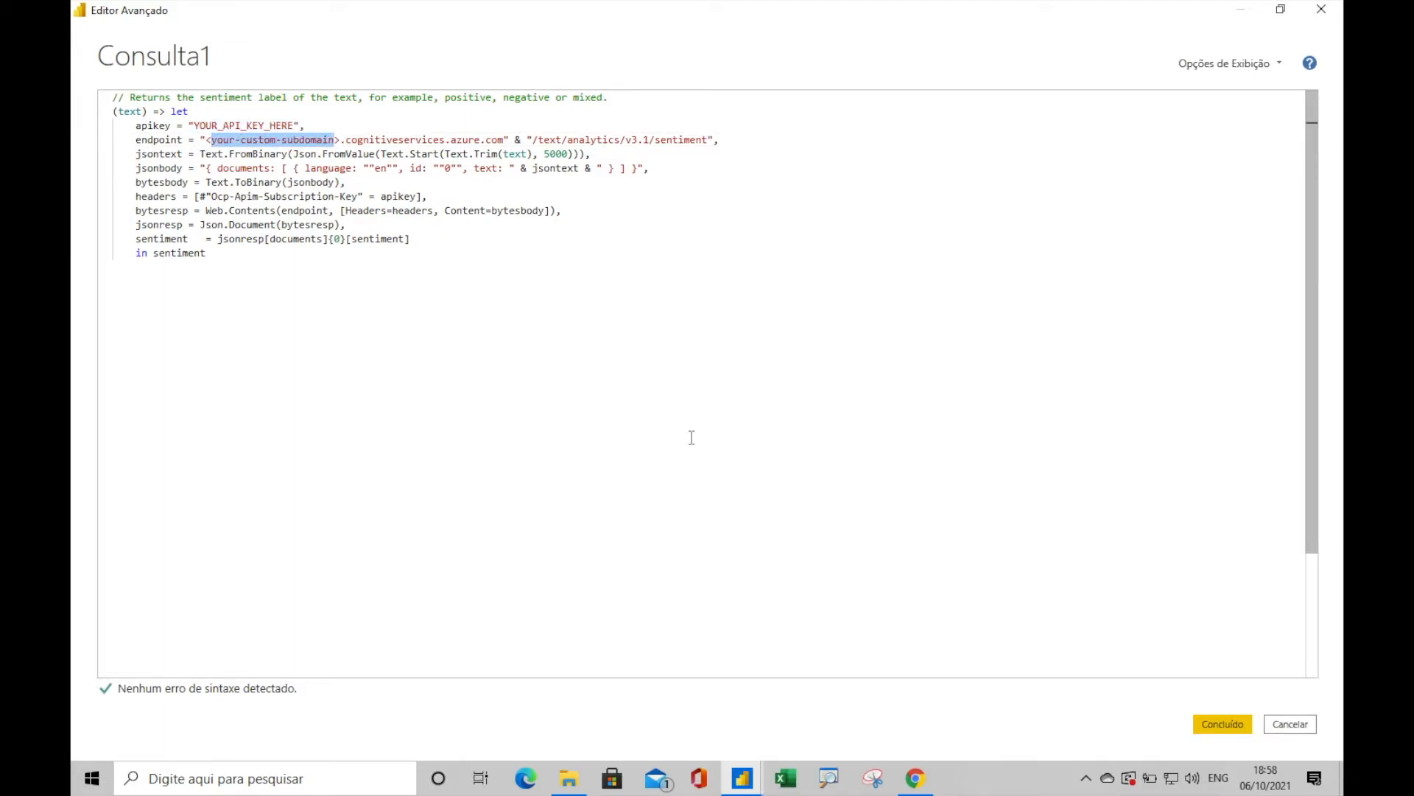
left_click(916, 778)
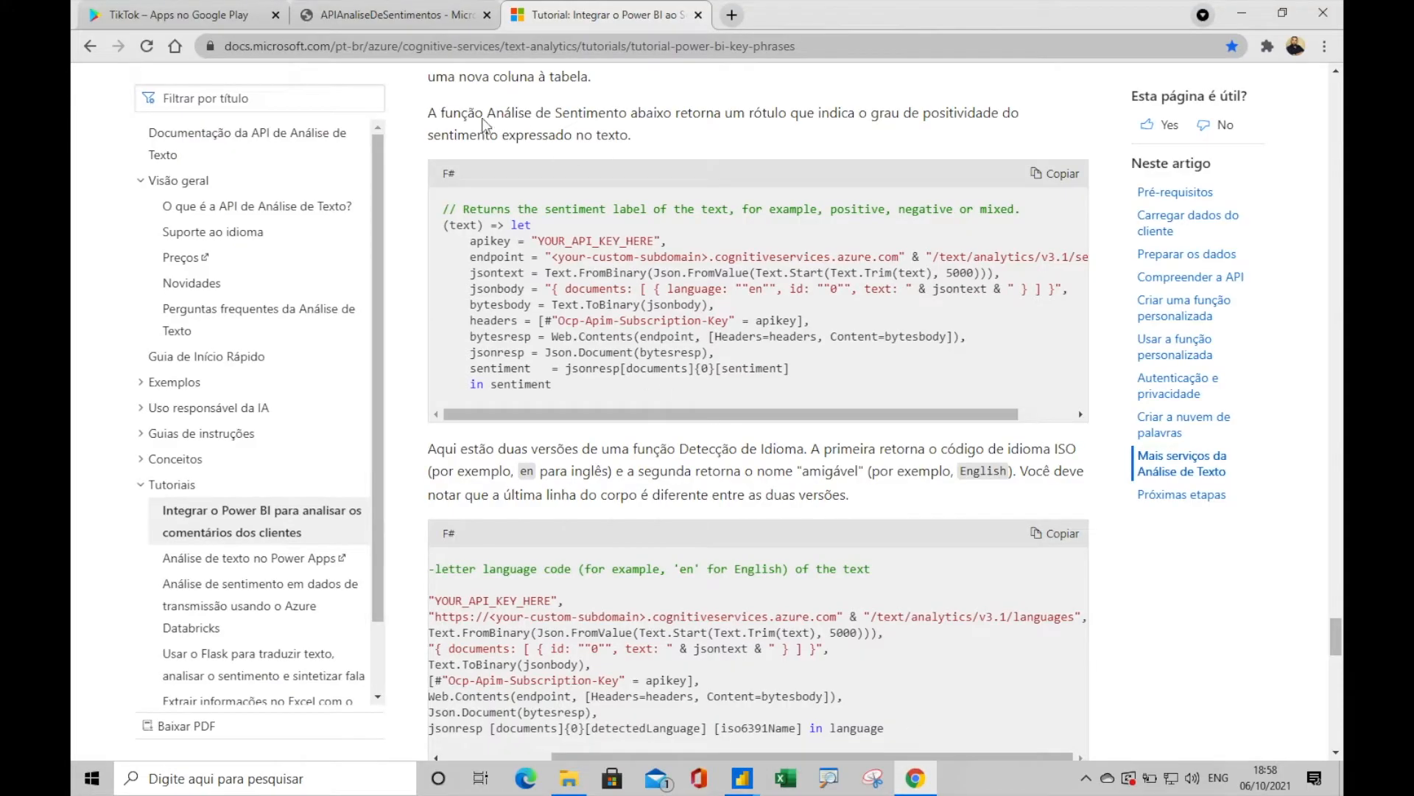
left_click(358, 16)
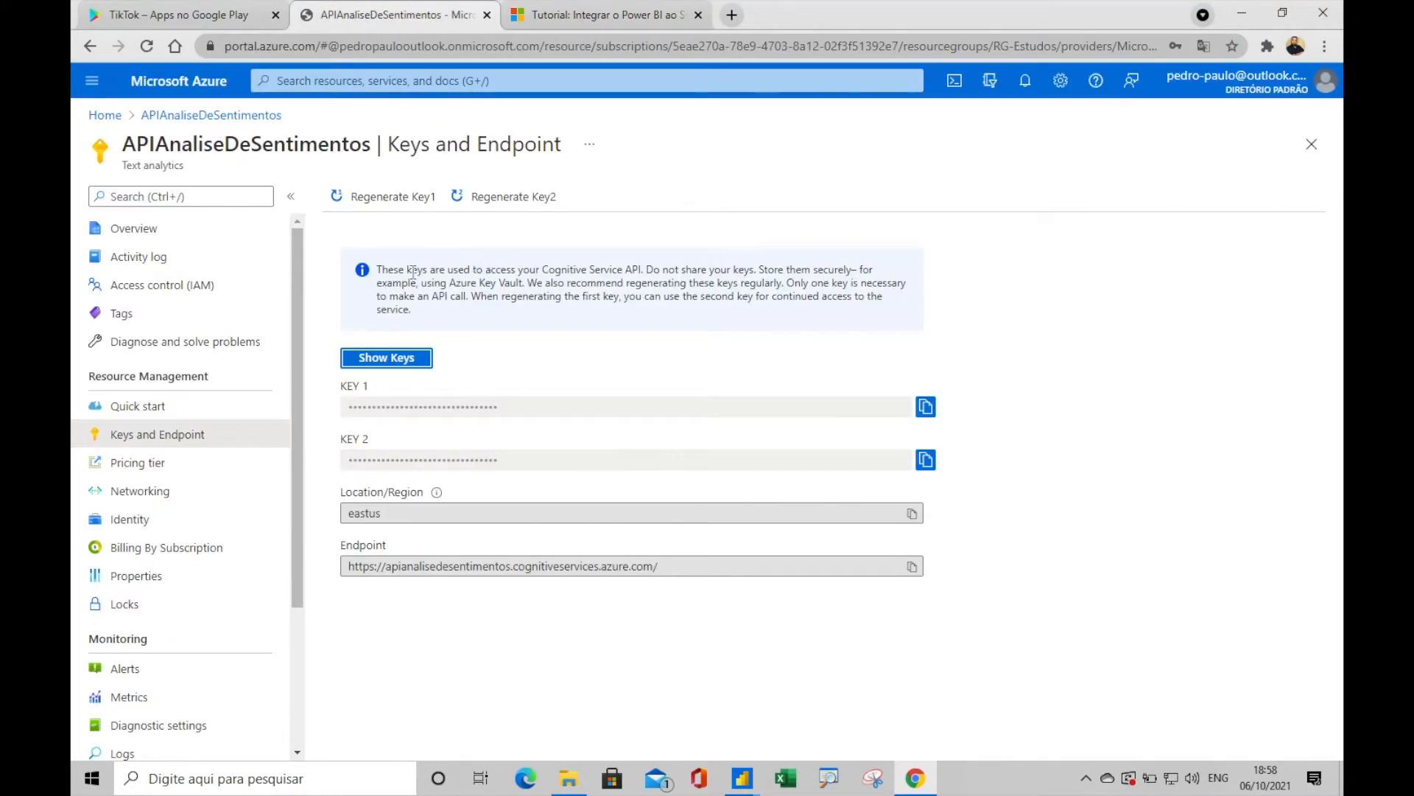
left_click(927, 410)
left_click(742, 777)
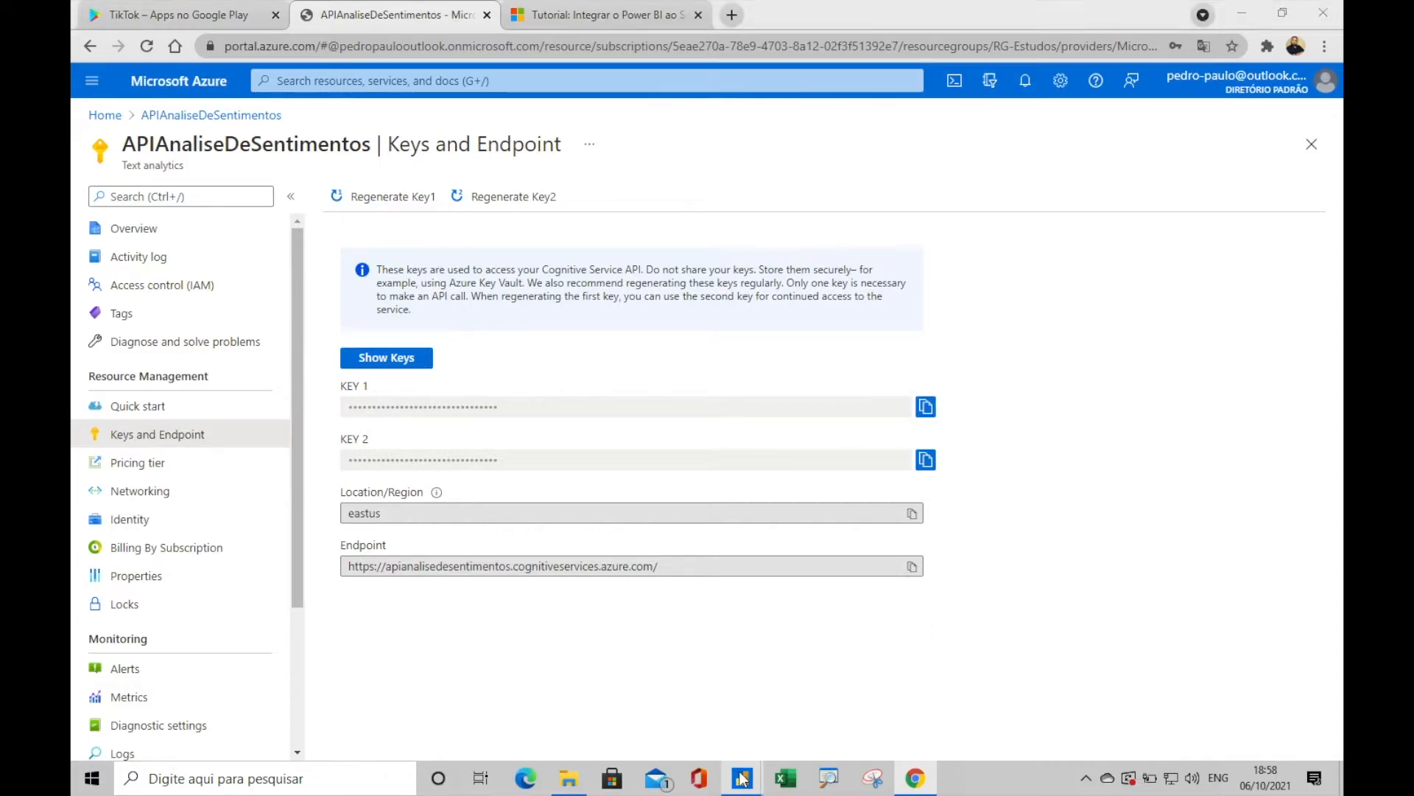
left_click(894, 706)
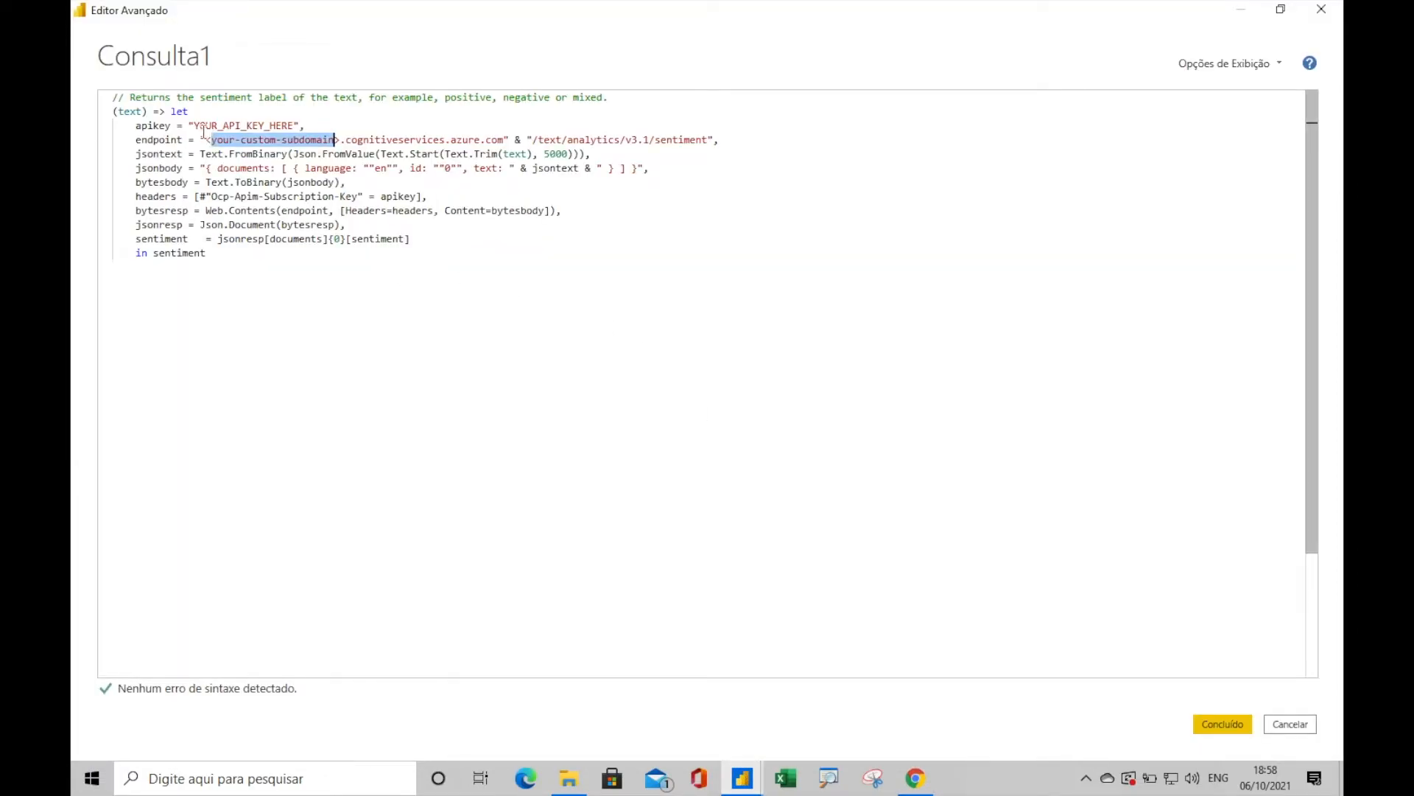
left_click_drag(193, 125, 290, 126)
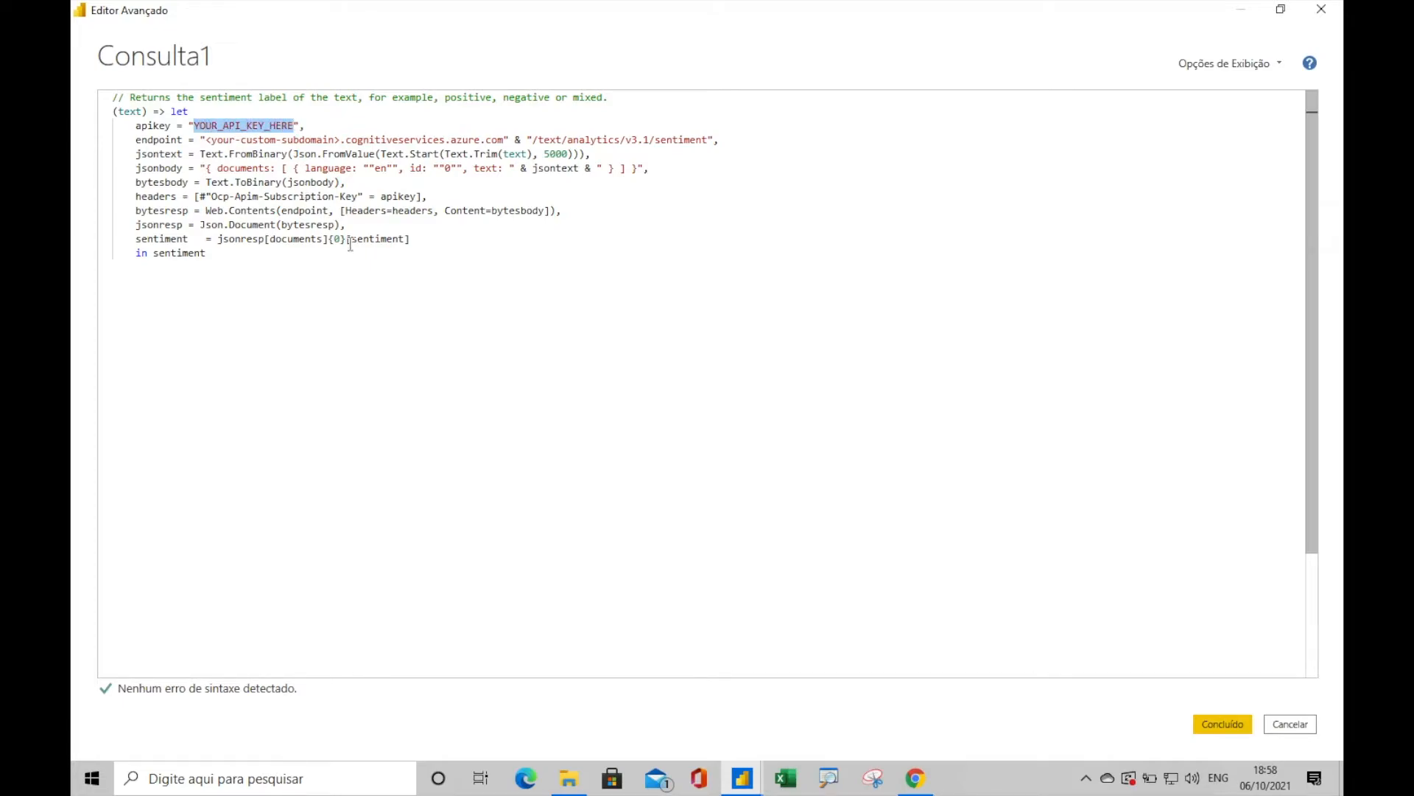
key("ctrl+v")
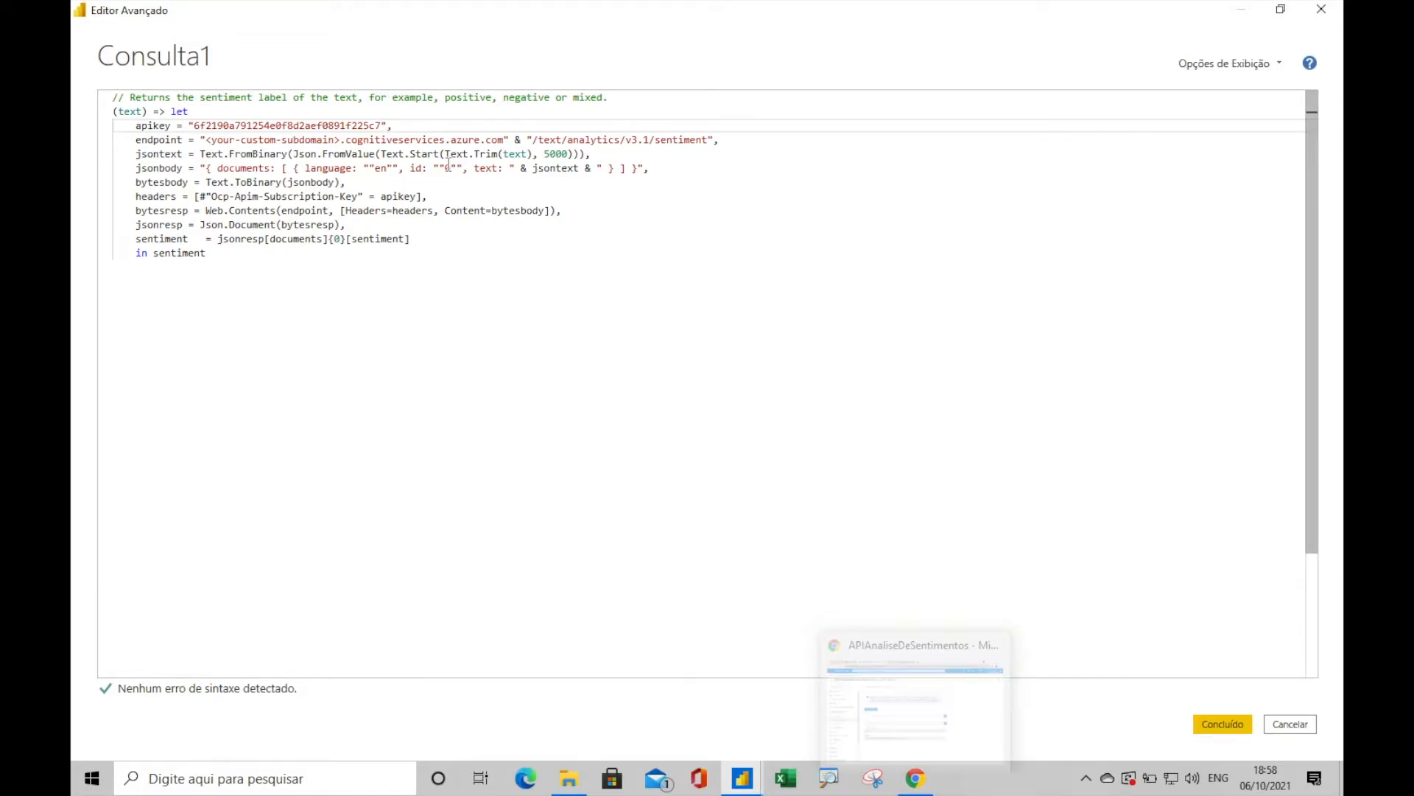
left_click(916, 778)
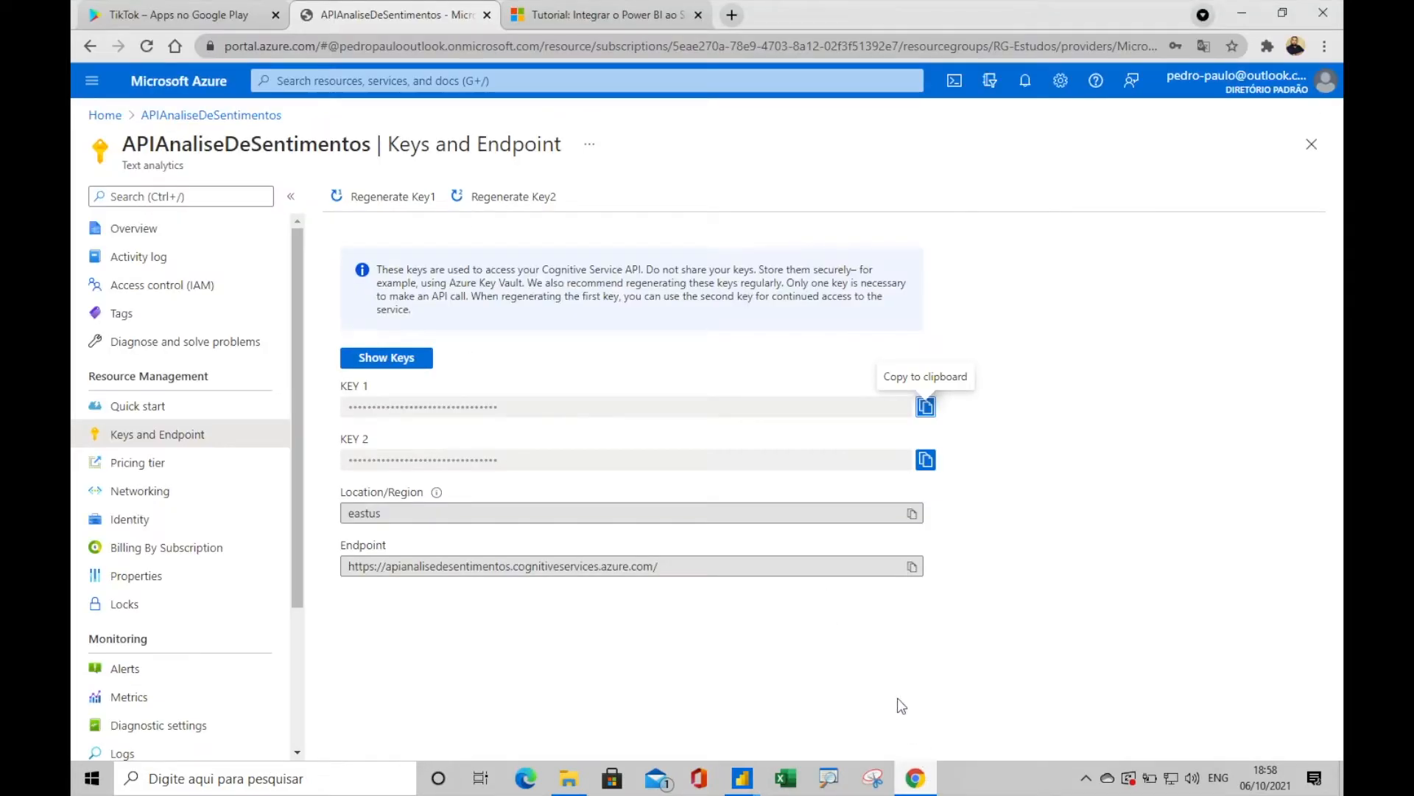
left_click(912, 567)
mouse_move(743, 778)
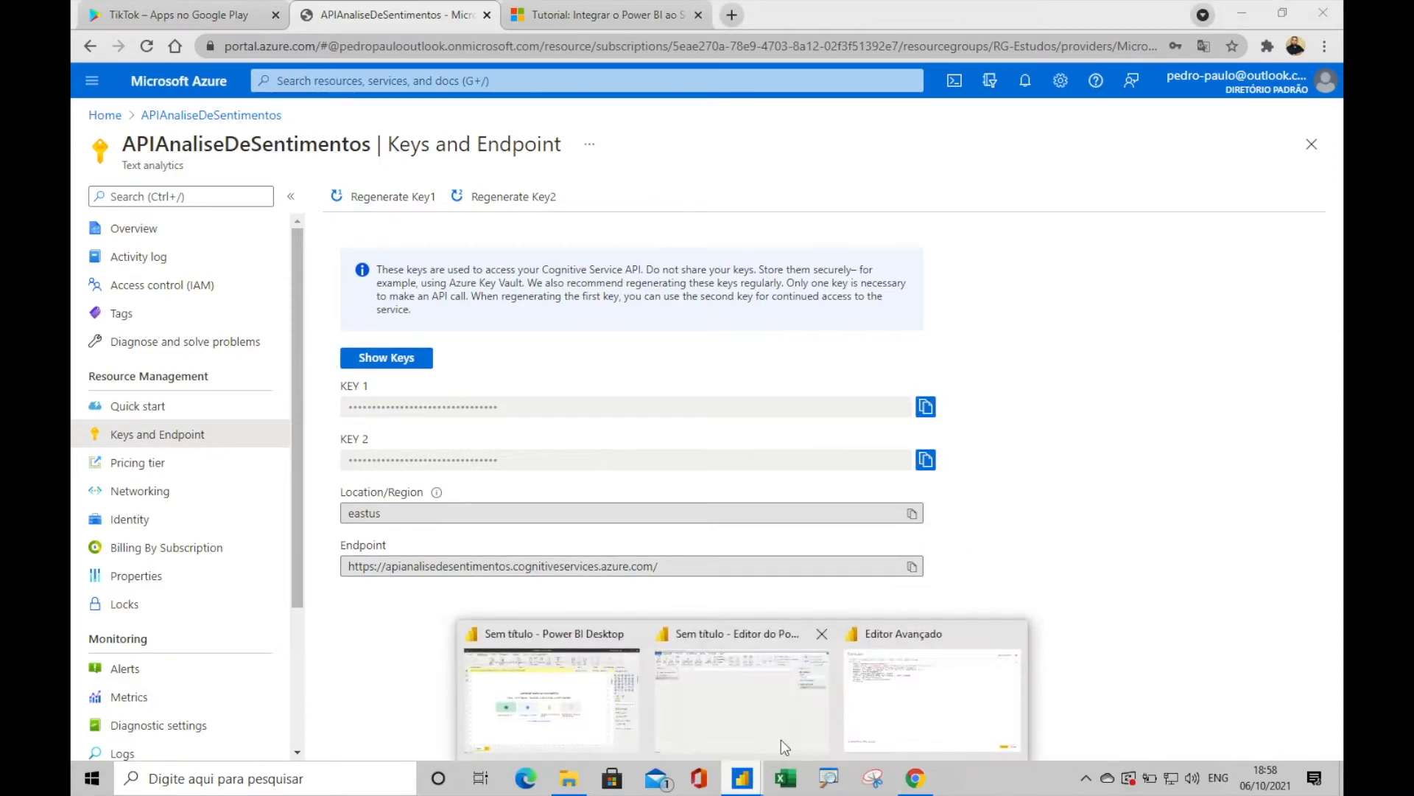
left_click(917, 675)
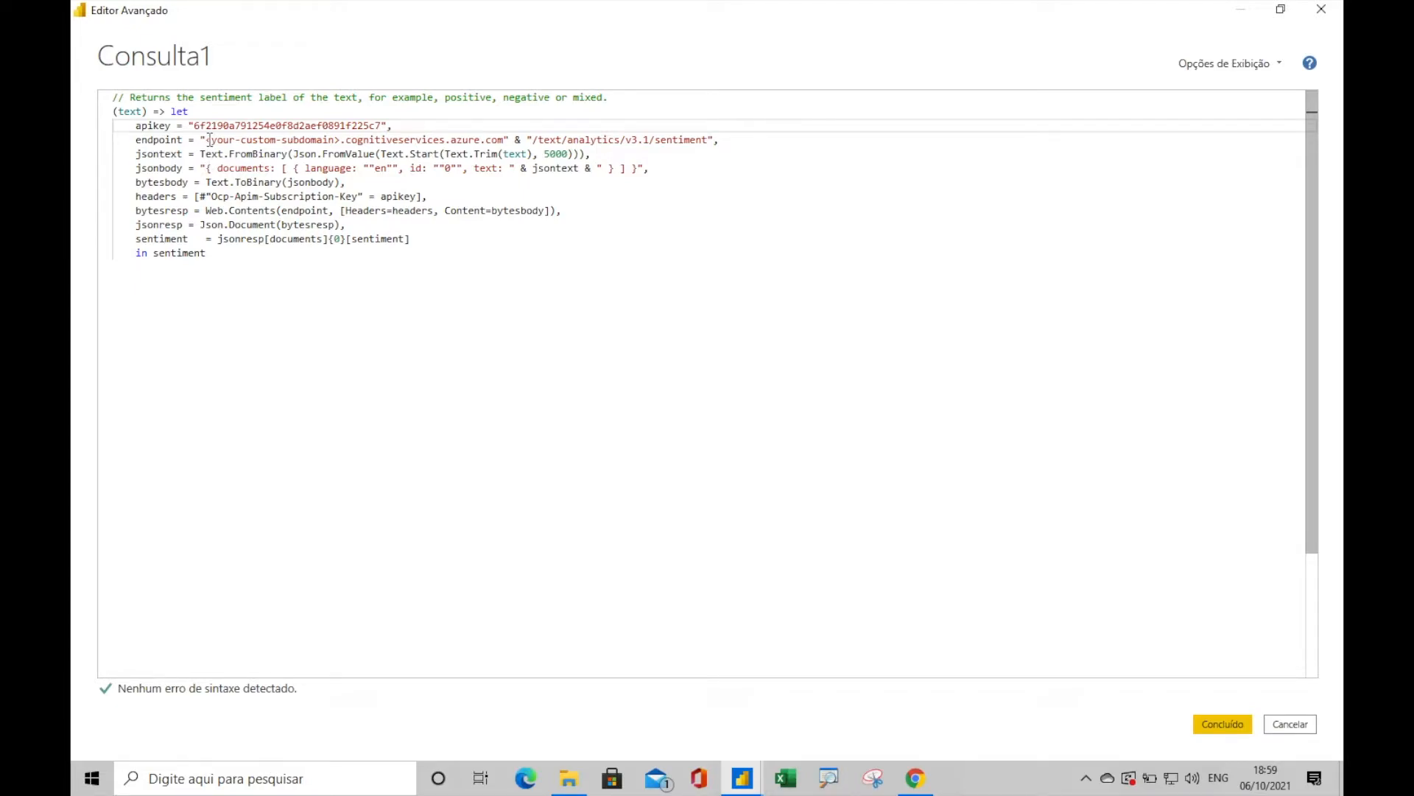
left_click_drag(206, 139, 505, 140)
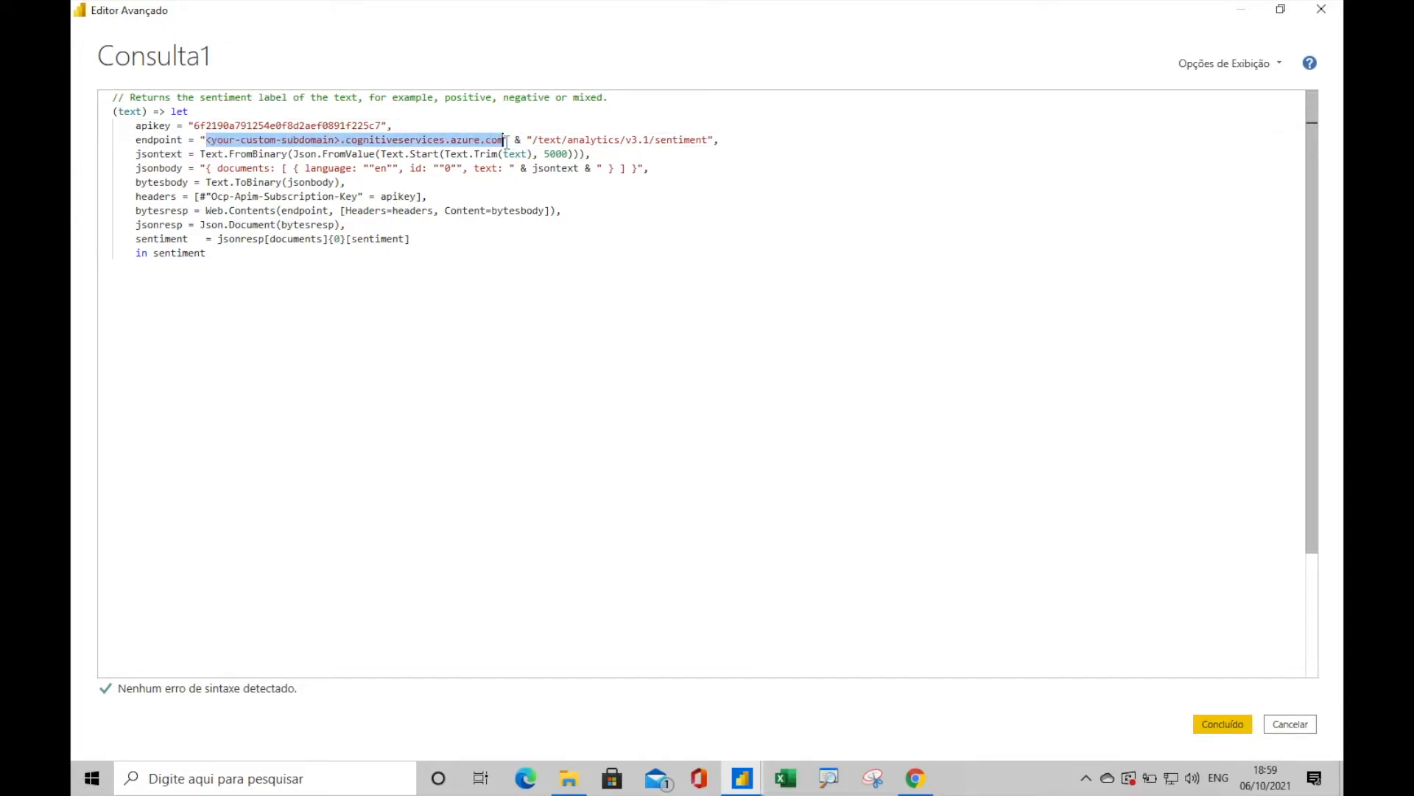
key("ctrl+v")
left_click(540, 329)
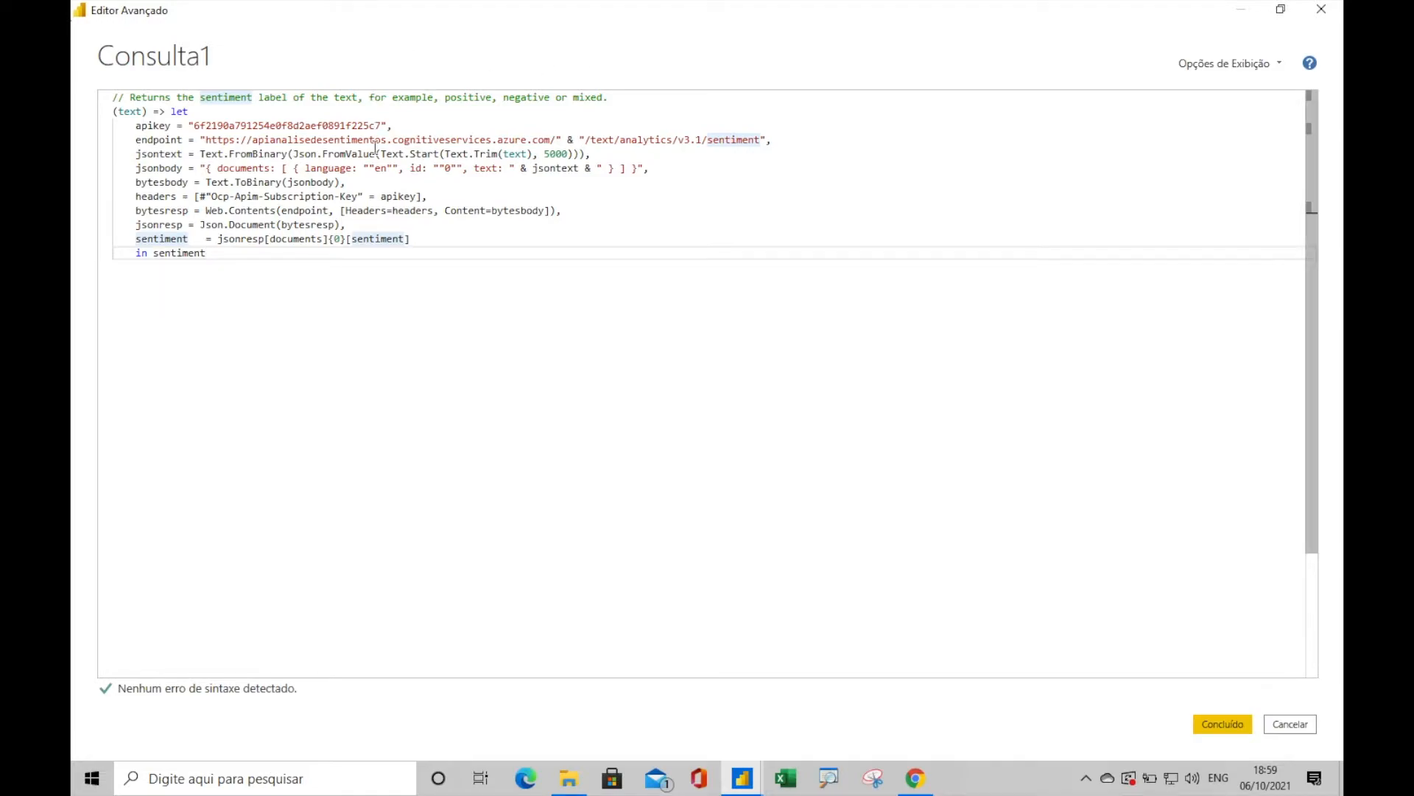
Set the document language in the jsonbody line to pt and save the function code
left_click(381, 169)
double_click(381, 169)
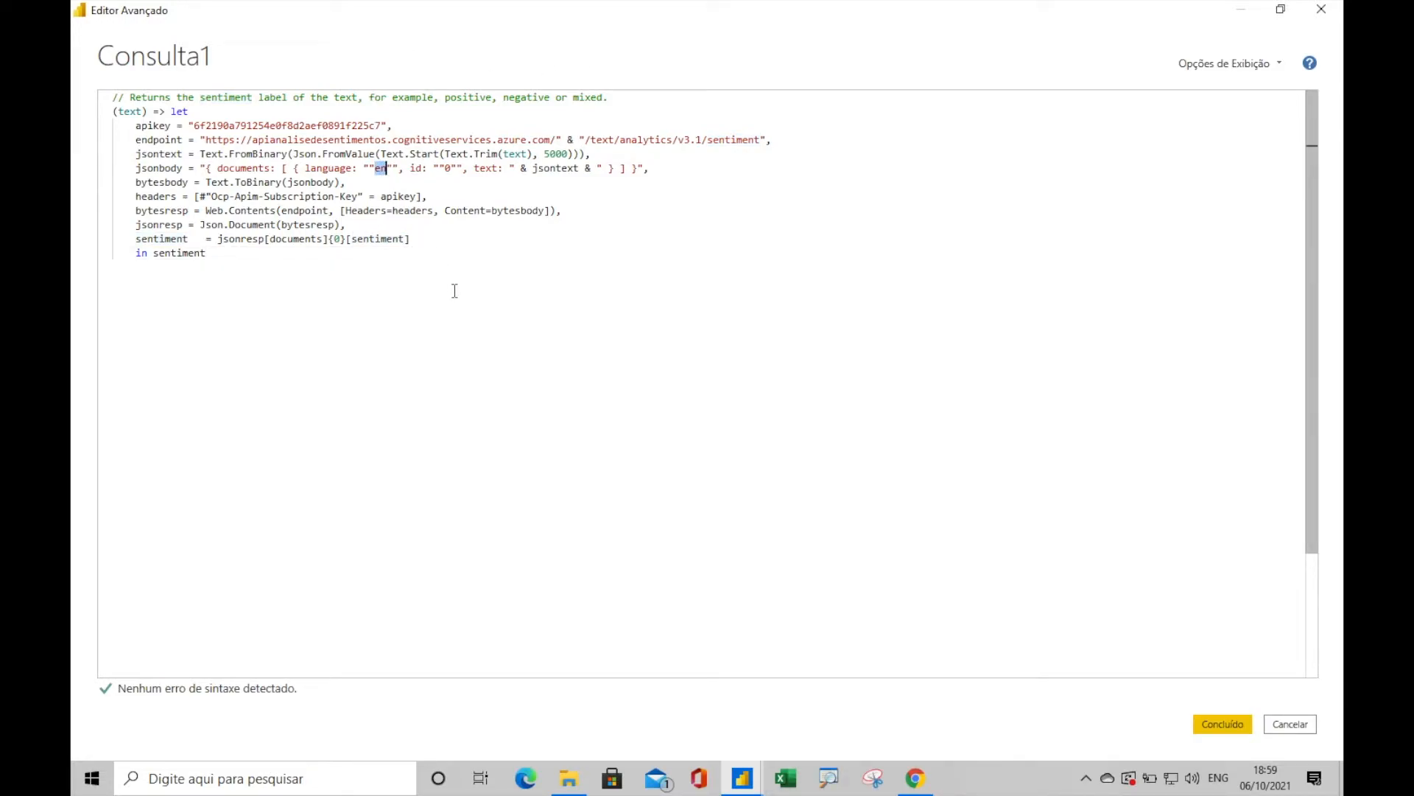
type("pt")
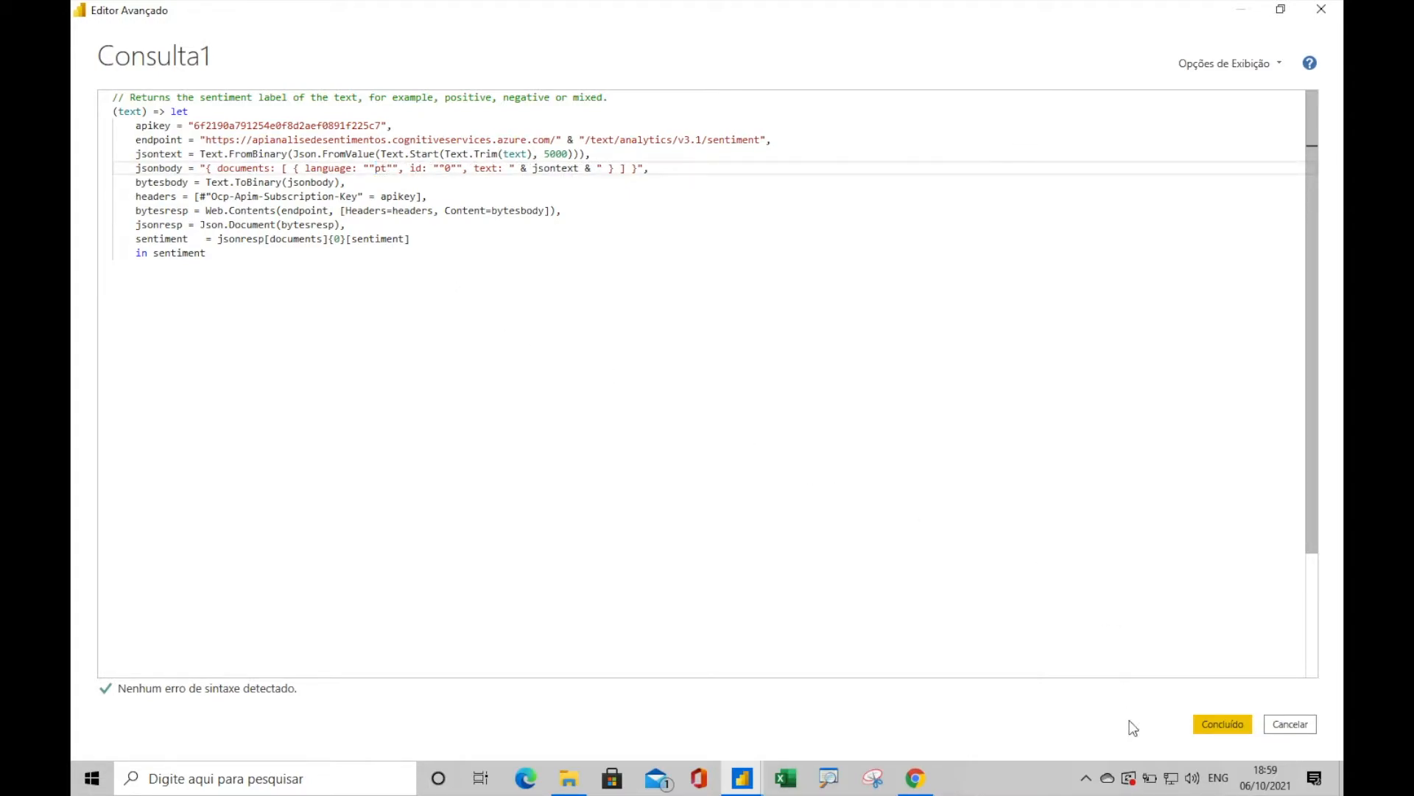
left_click(1219, 725)
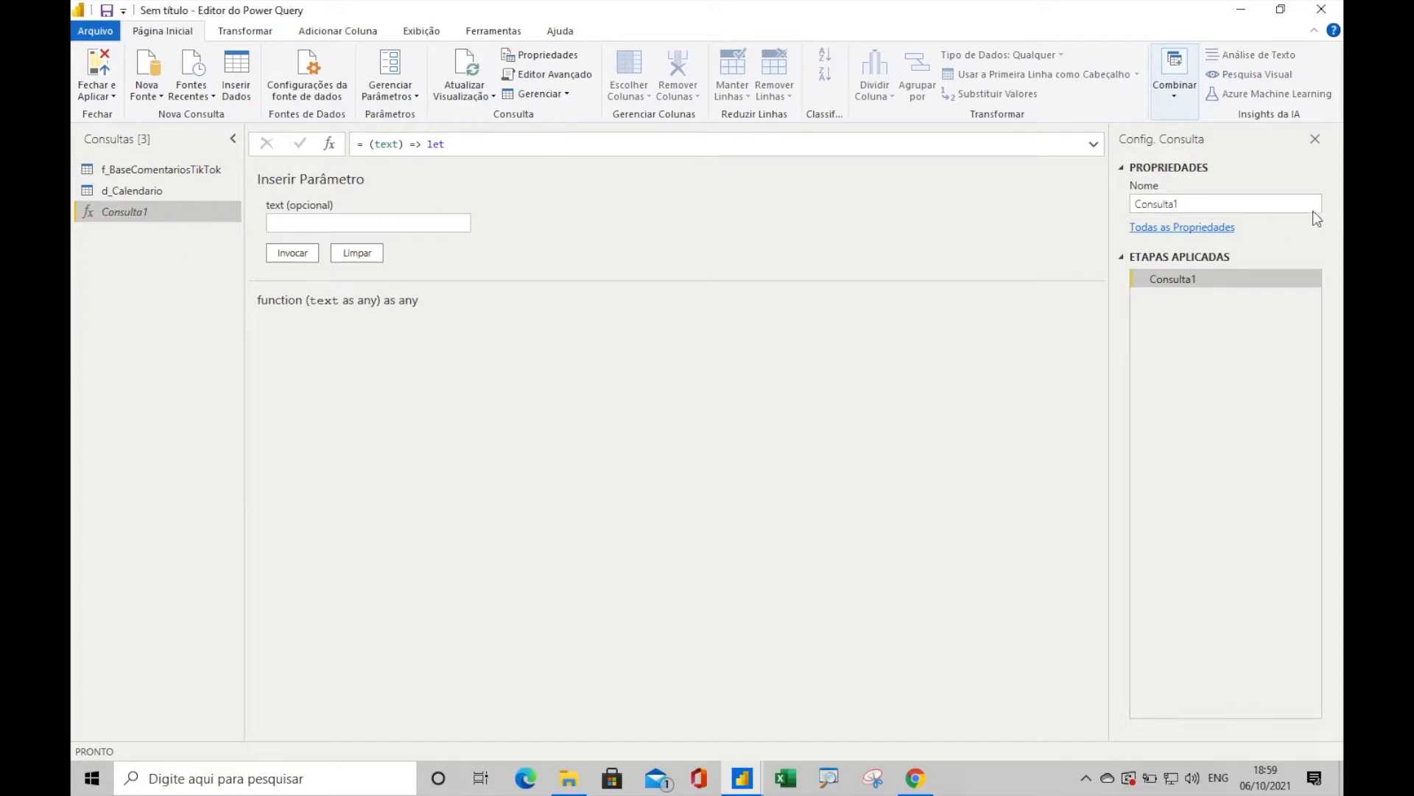
Rename the sentiment function query as API_Text_Analytcs
left_click(1238, 204)
type("API_Text_")
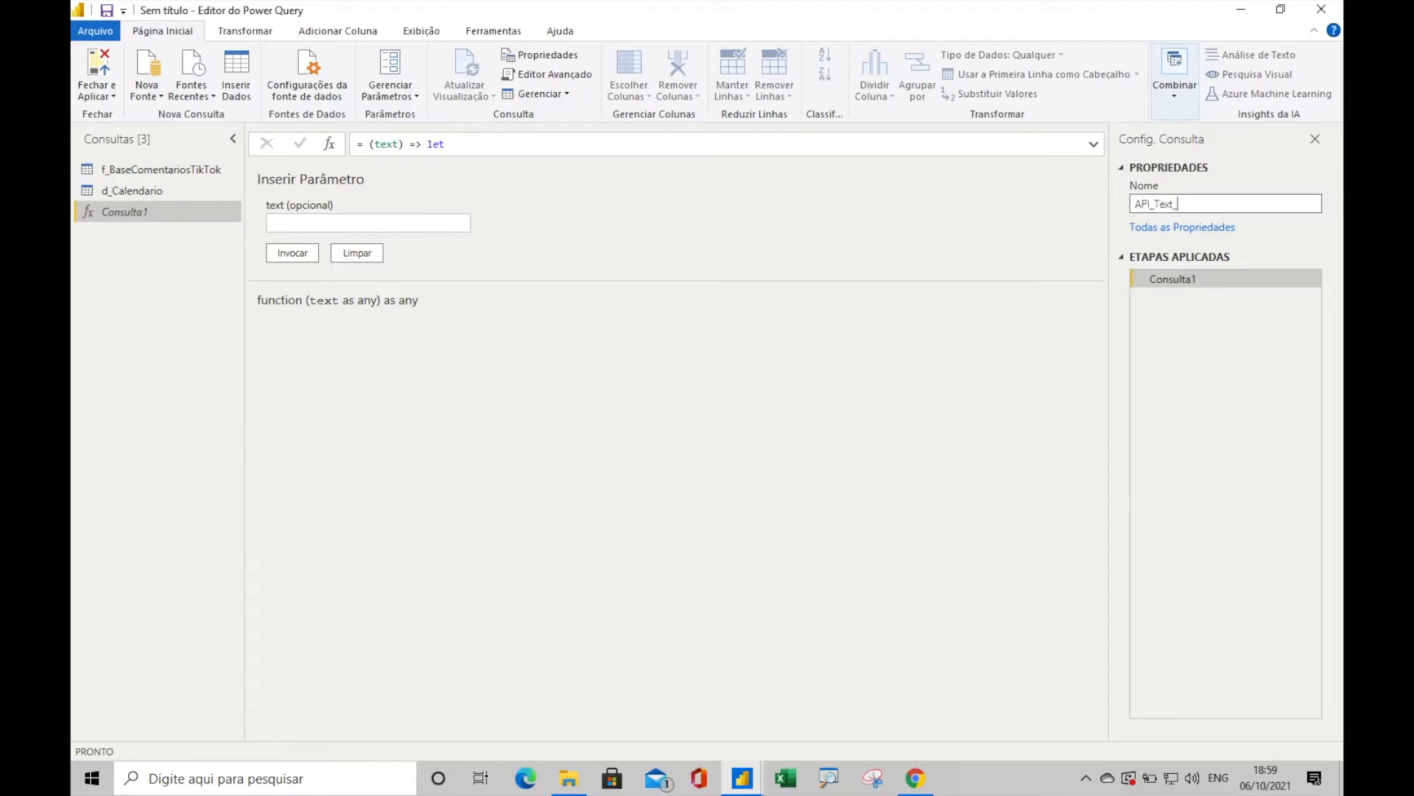
type("Analytcs")
key("Return")
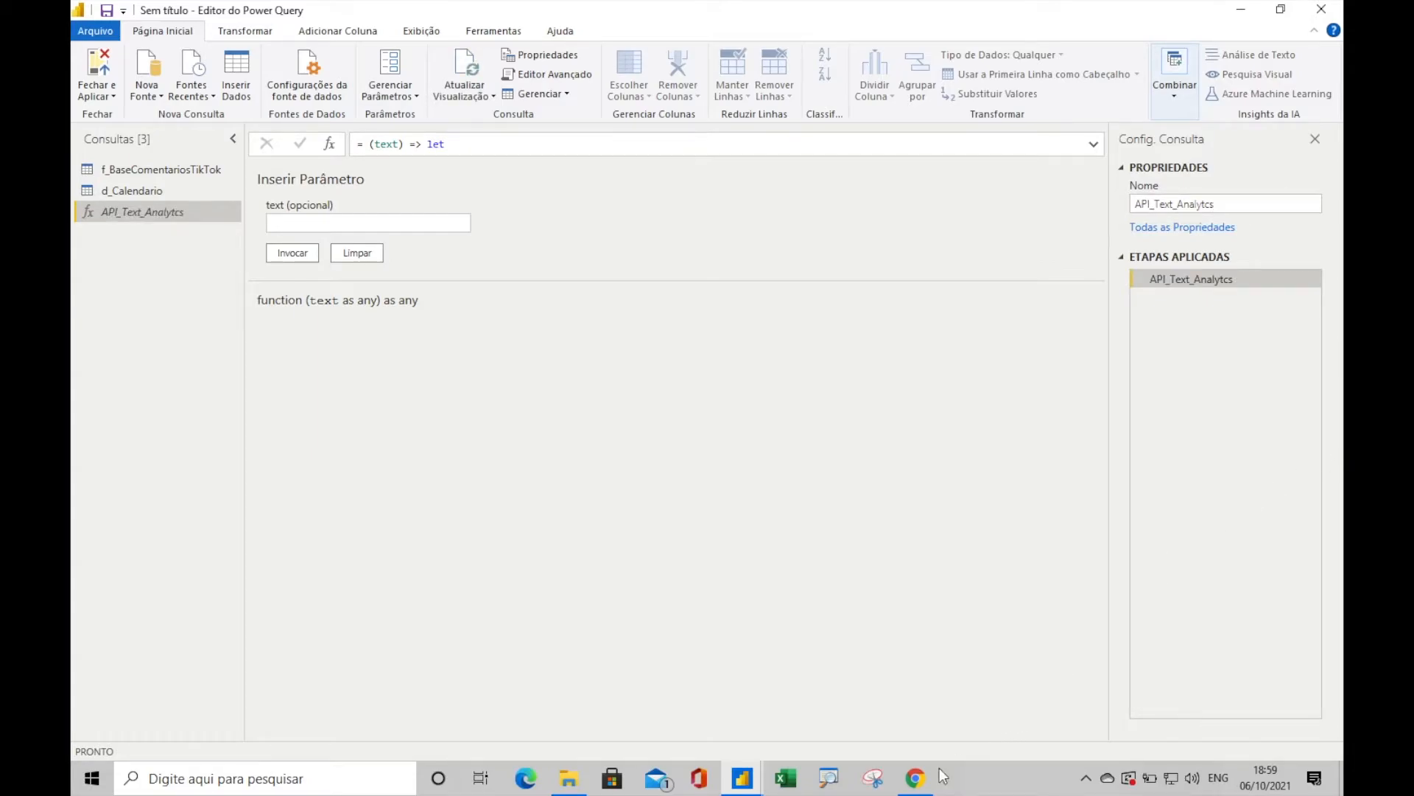
Check the resource page in the Azure portal, return to the Power Query Editor, and rename the function query as API_Azure
left_click(913, 787)
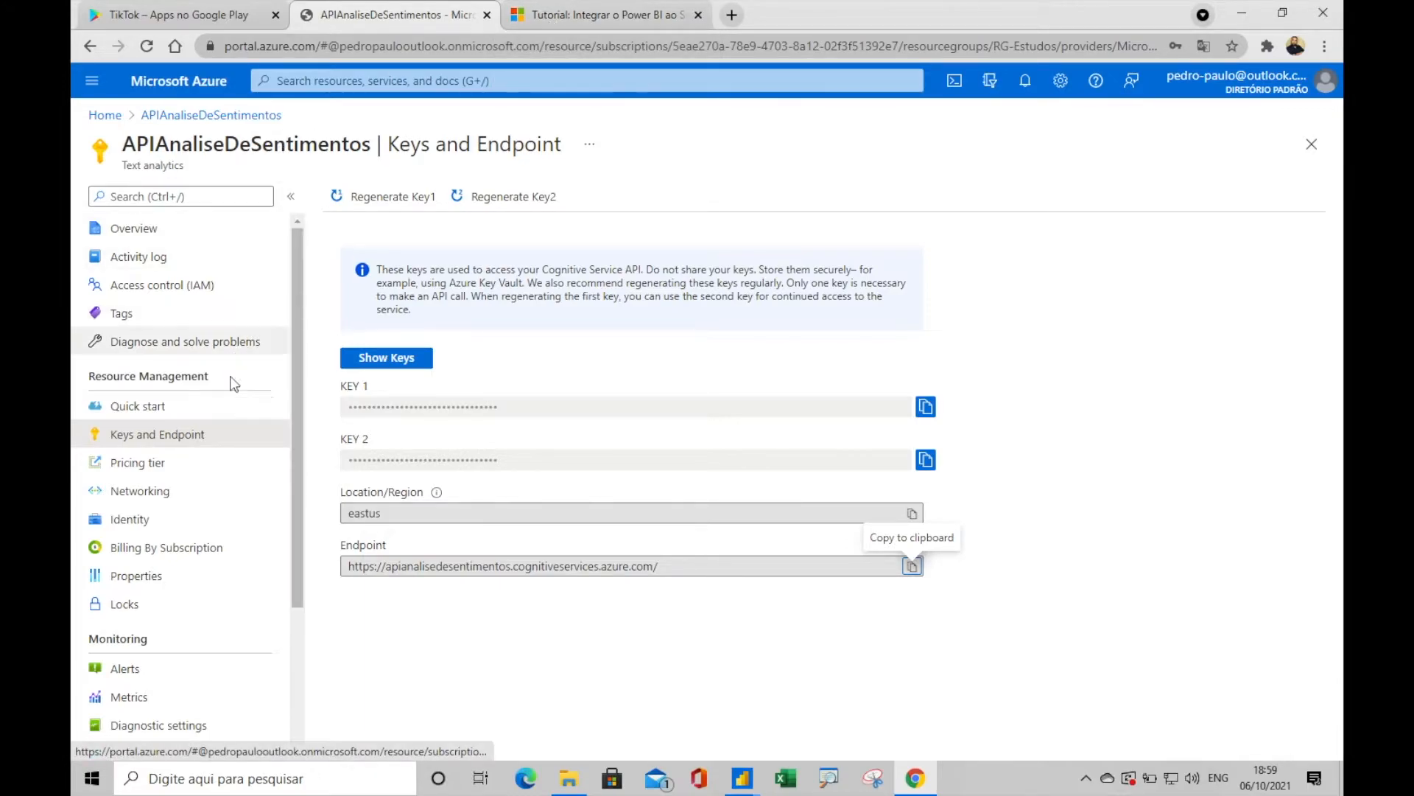
mouse_move(742, 778)
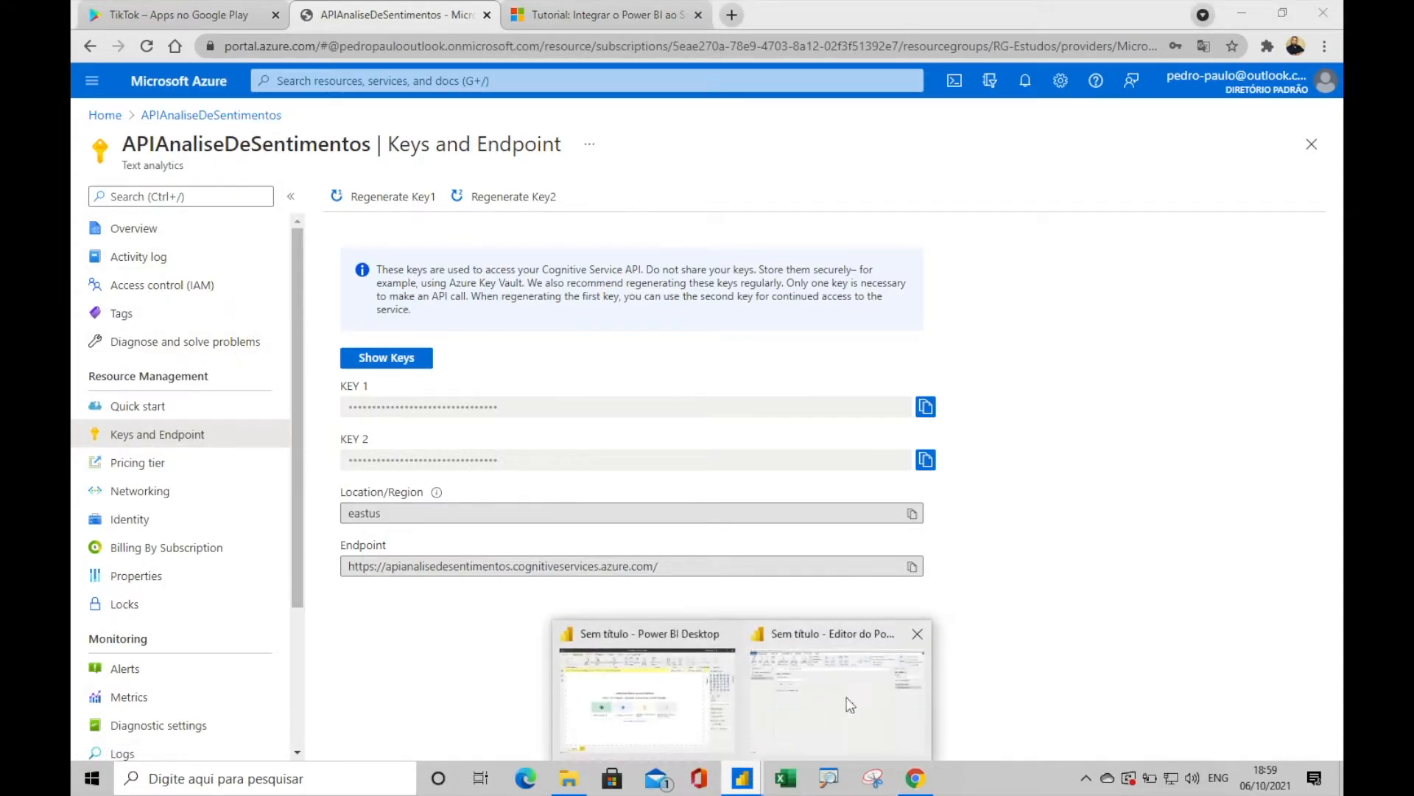
left_click(846, 697)
left_click(1254, 208)
key("BackSpace")
key("BackSpace")
key("BackSpace")
key("BackSpace")
key("BackSpace")
key("BackSpace")
key("BackSpace")
key("BackSpace")
key("BackSpace")
key("BackSpace")
key("BackSpace")
key("BackSpace")
key("BackSpace")
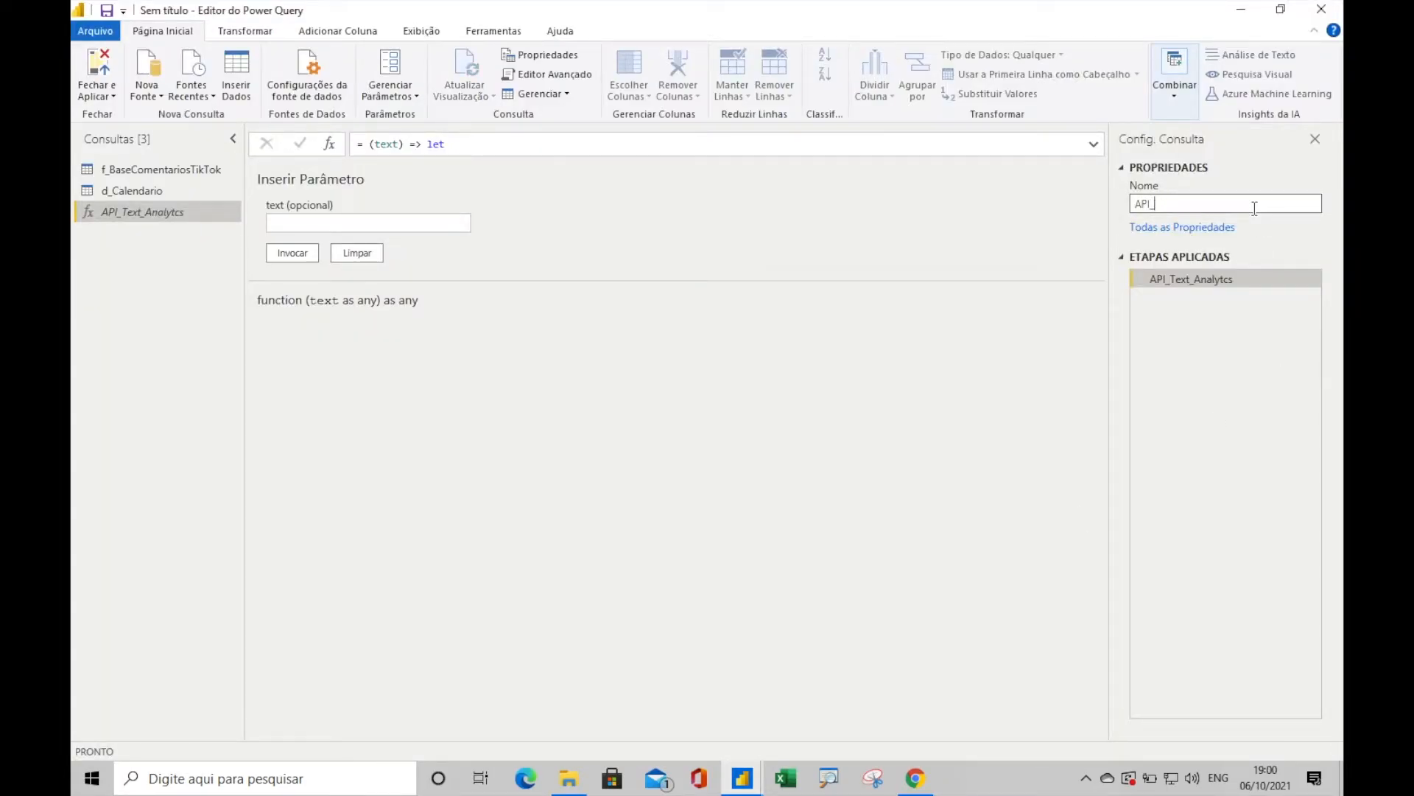
type("Azure")
key("Return")
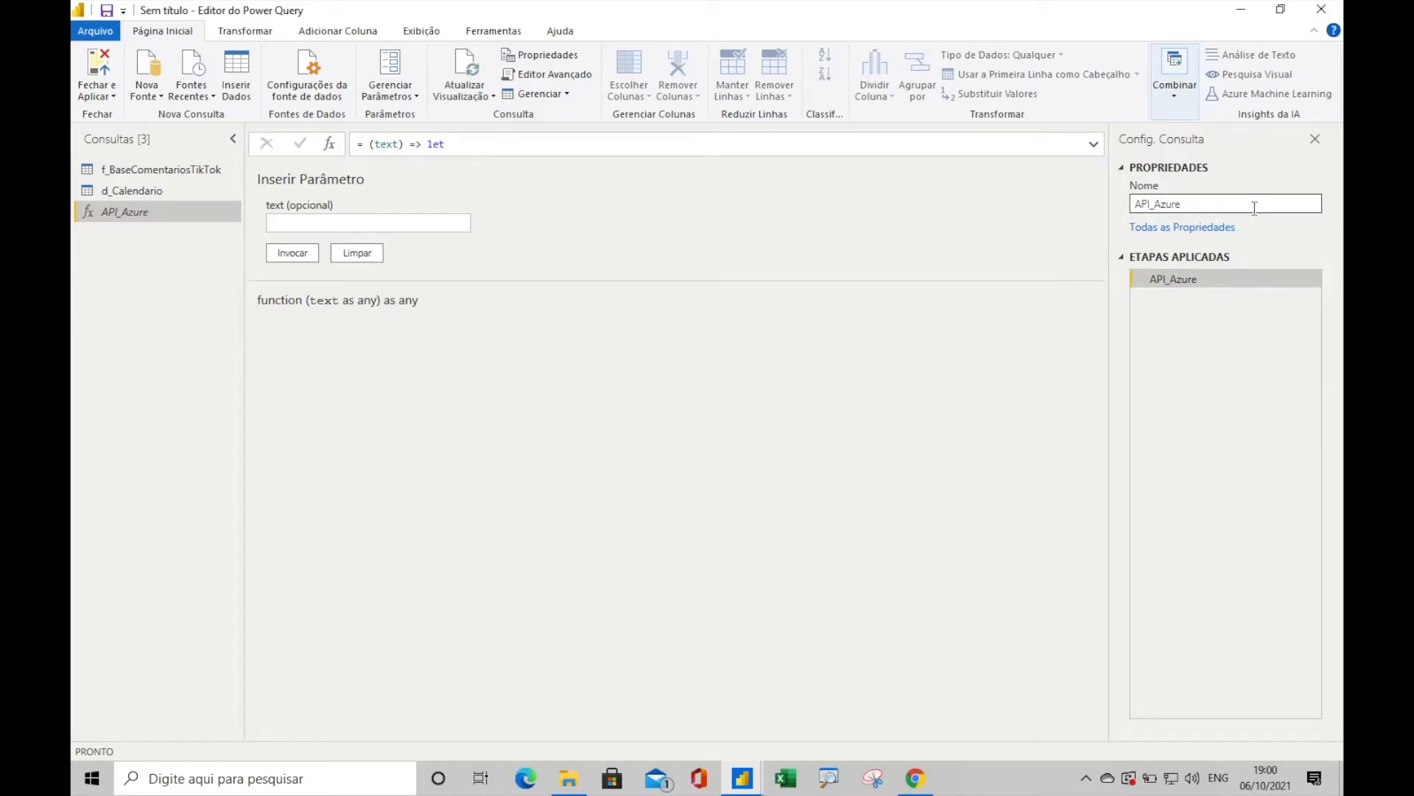
Start invoking a custom function on the f_BaseComentariosTikTok query, naming the new column Resultado and choosing API_Azure as the function query
left_click(161, 175)
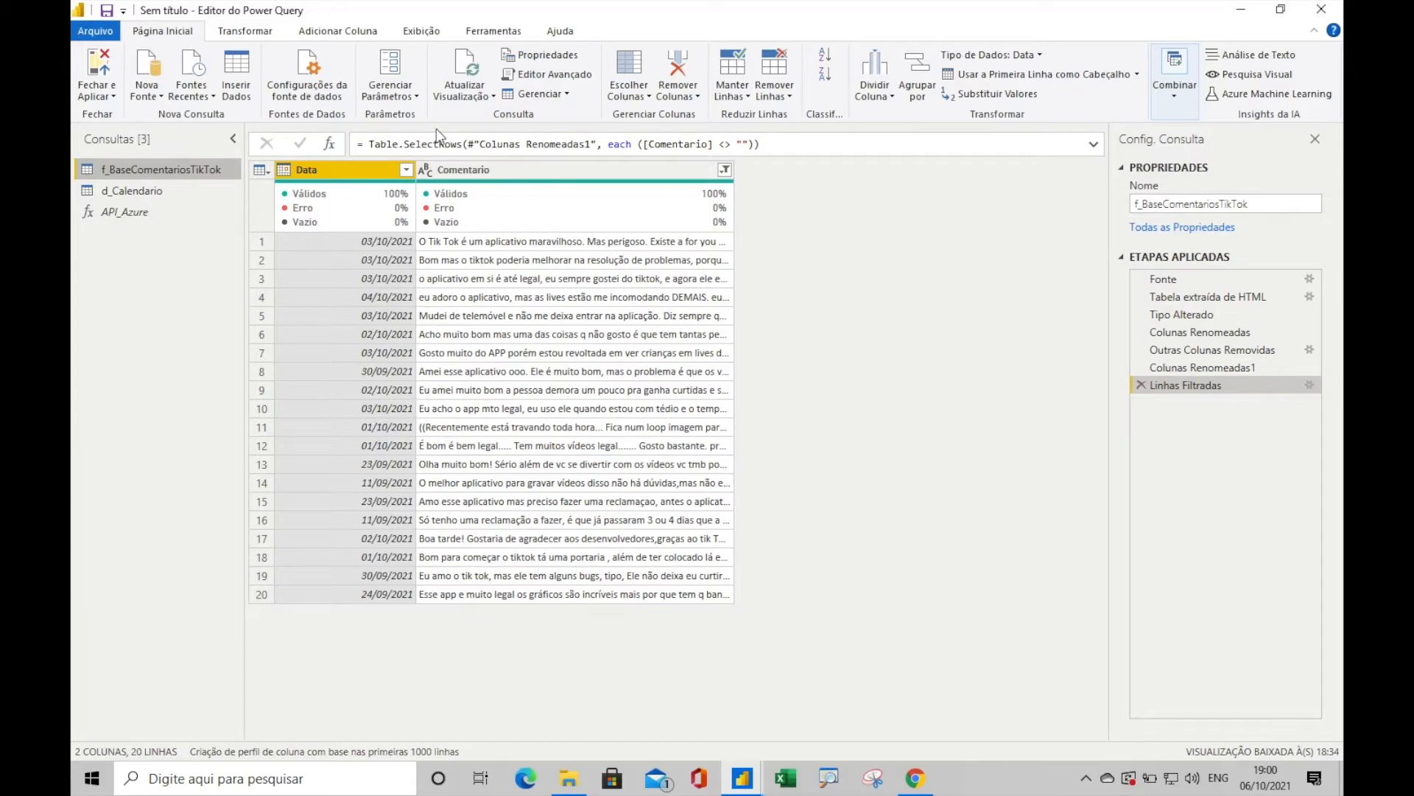
left_click(330, 38)
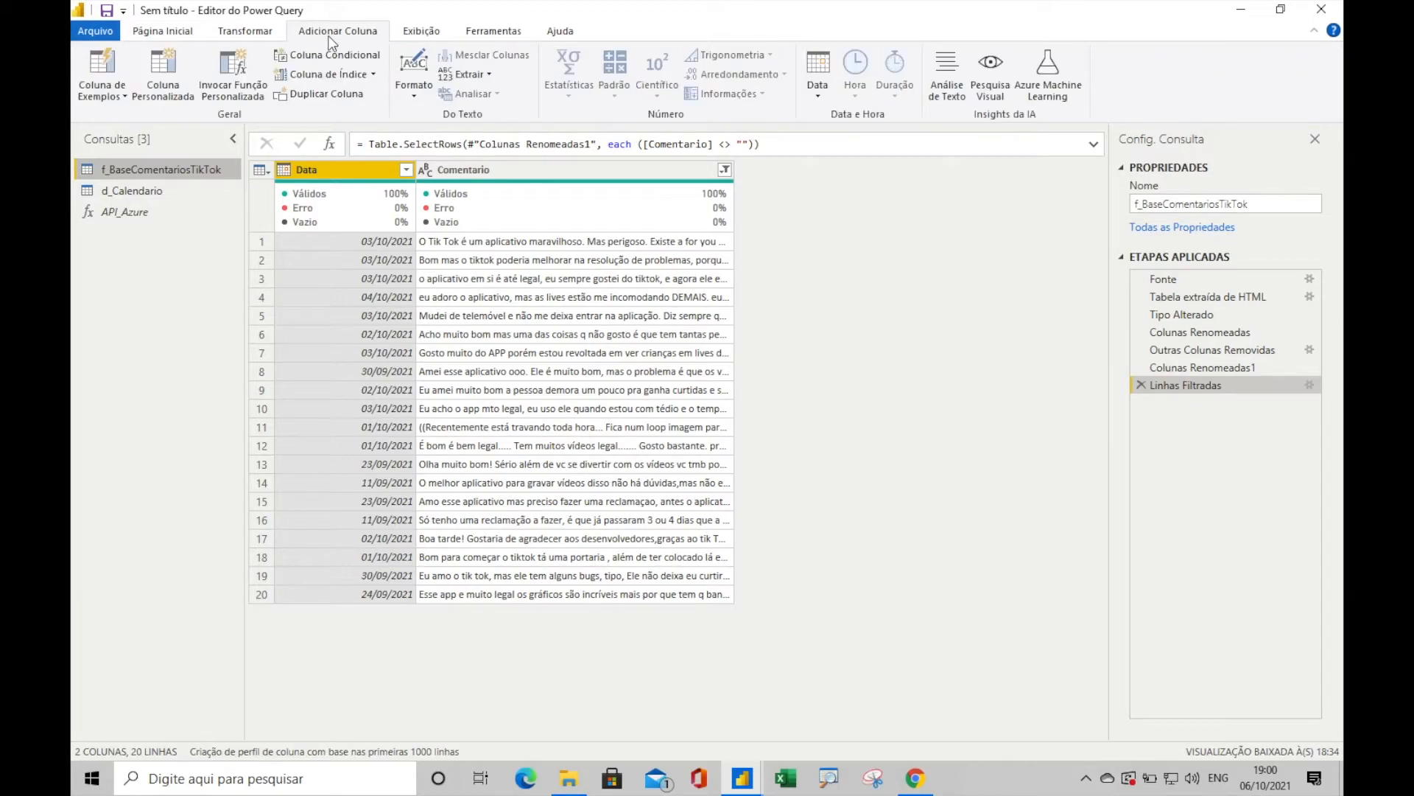
left_click(227, 95)
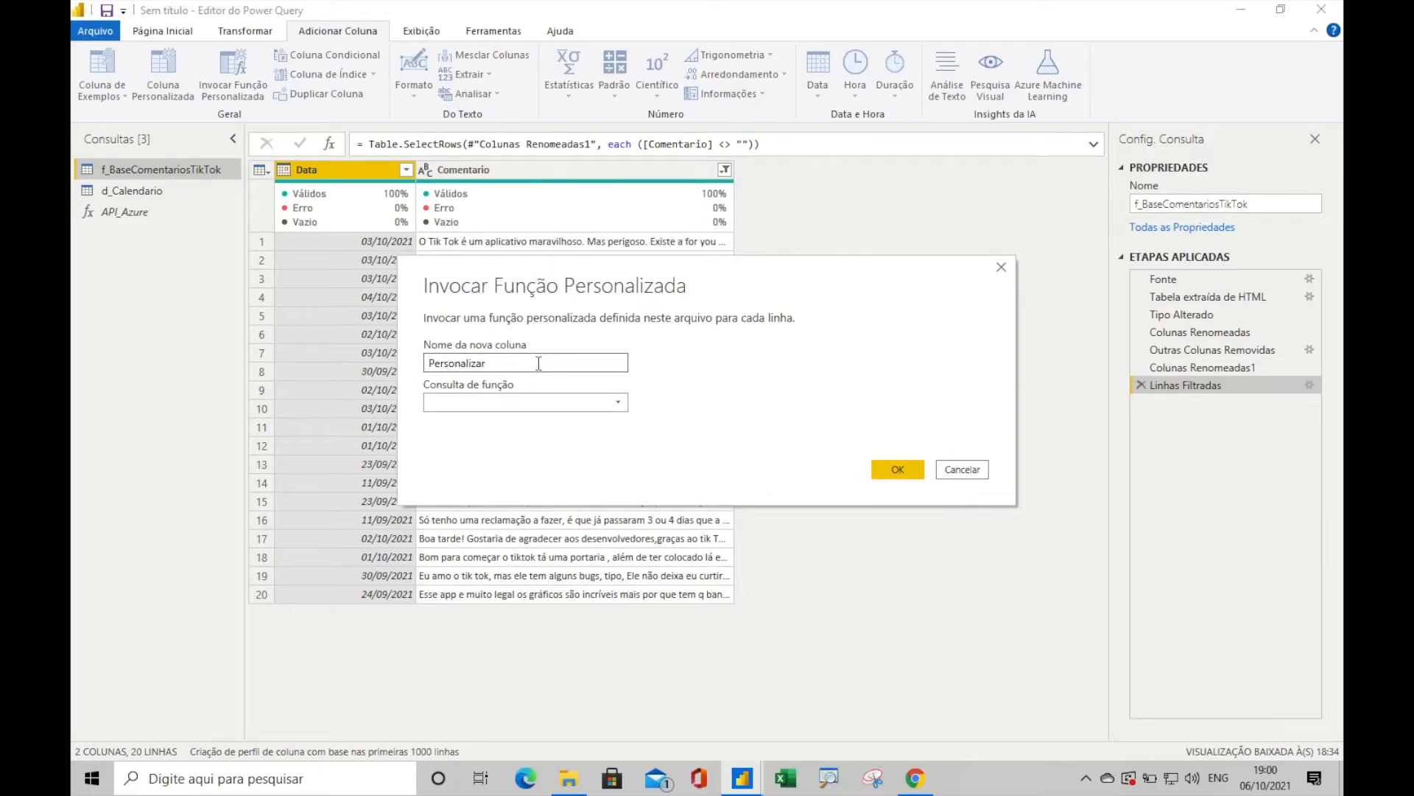
left_click_drag(619, 284, 668, 238)
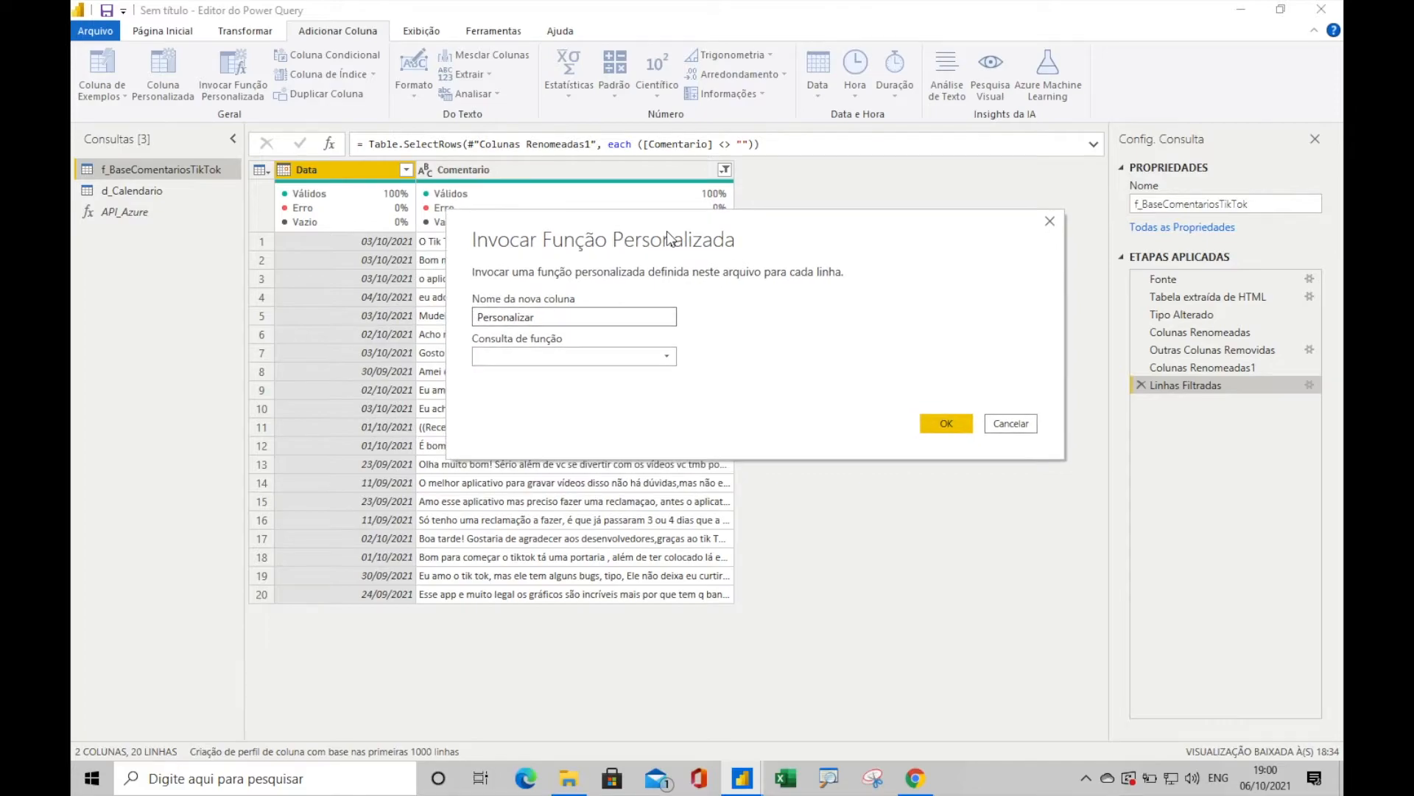
left_click_drag(606, 317, 472, 314)
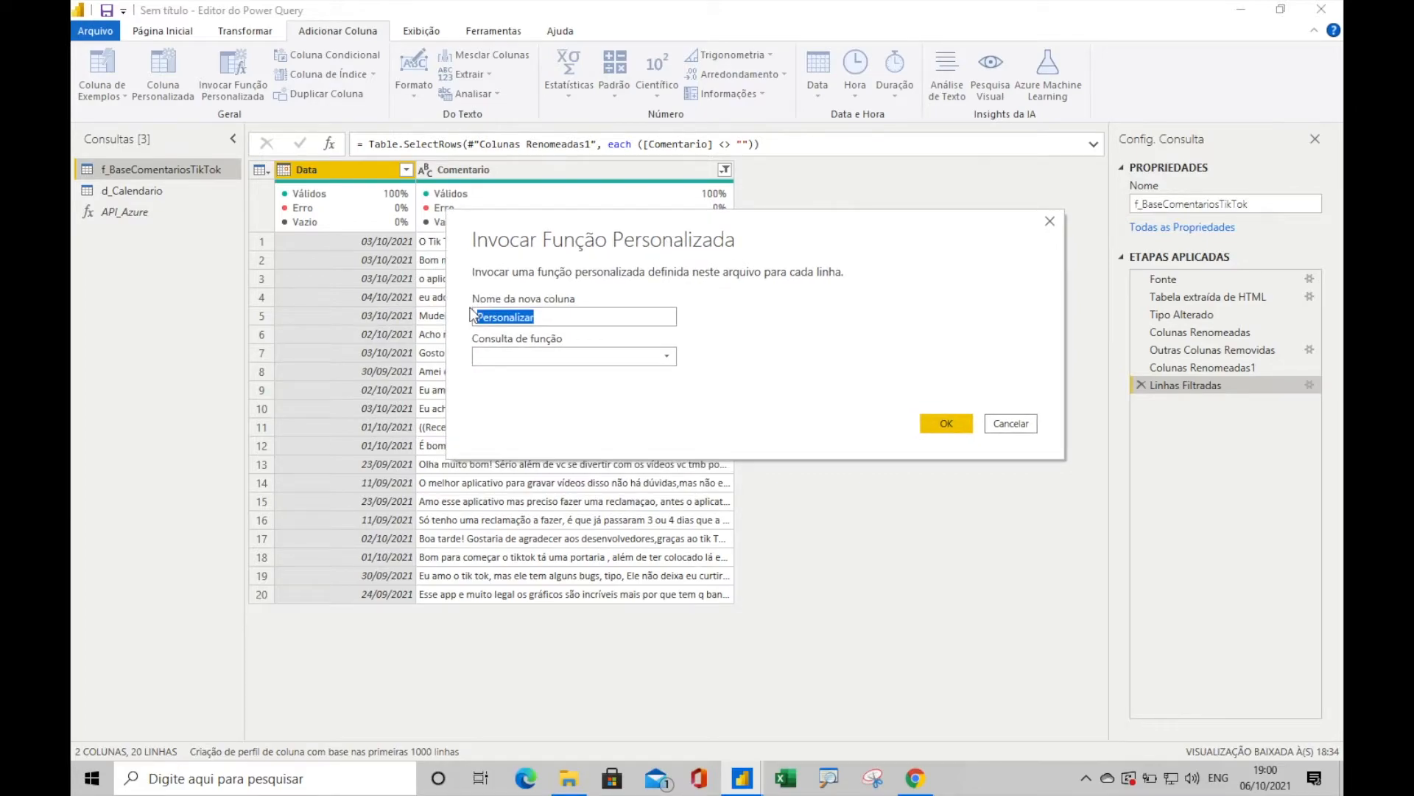
type("Resultado")
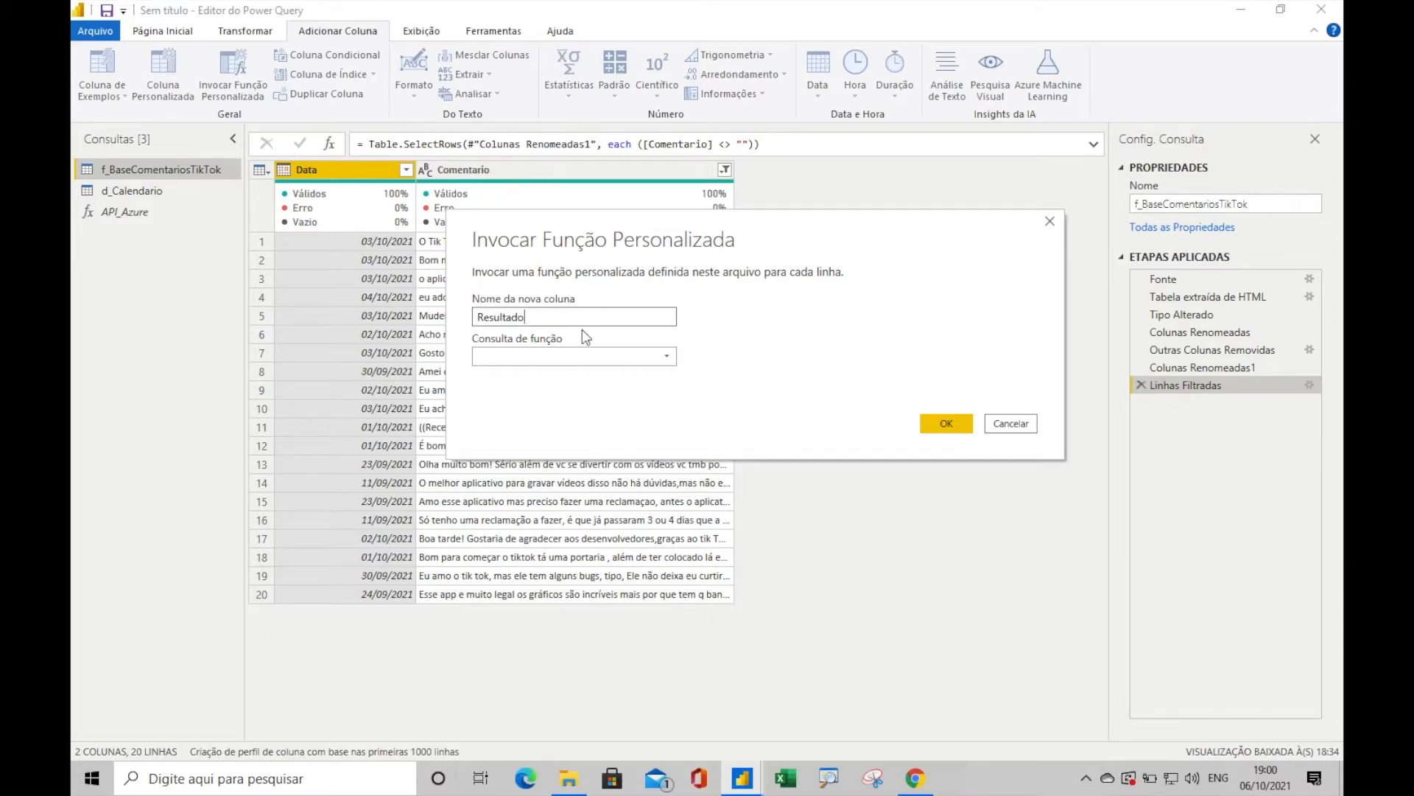
left_click(585, 359)
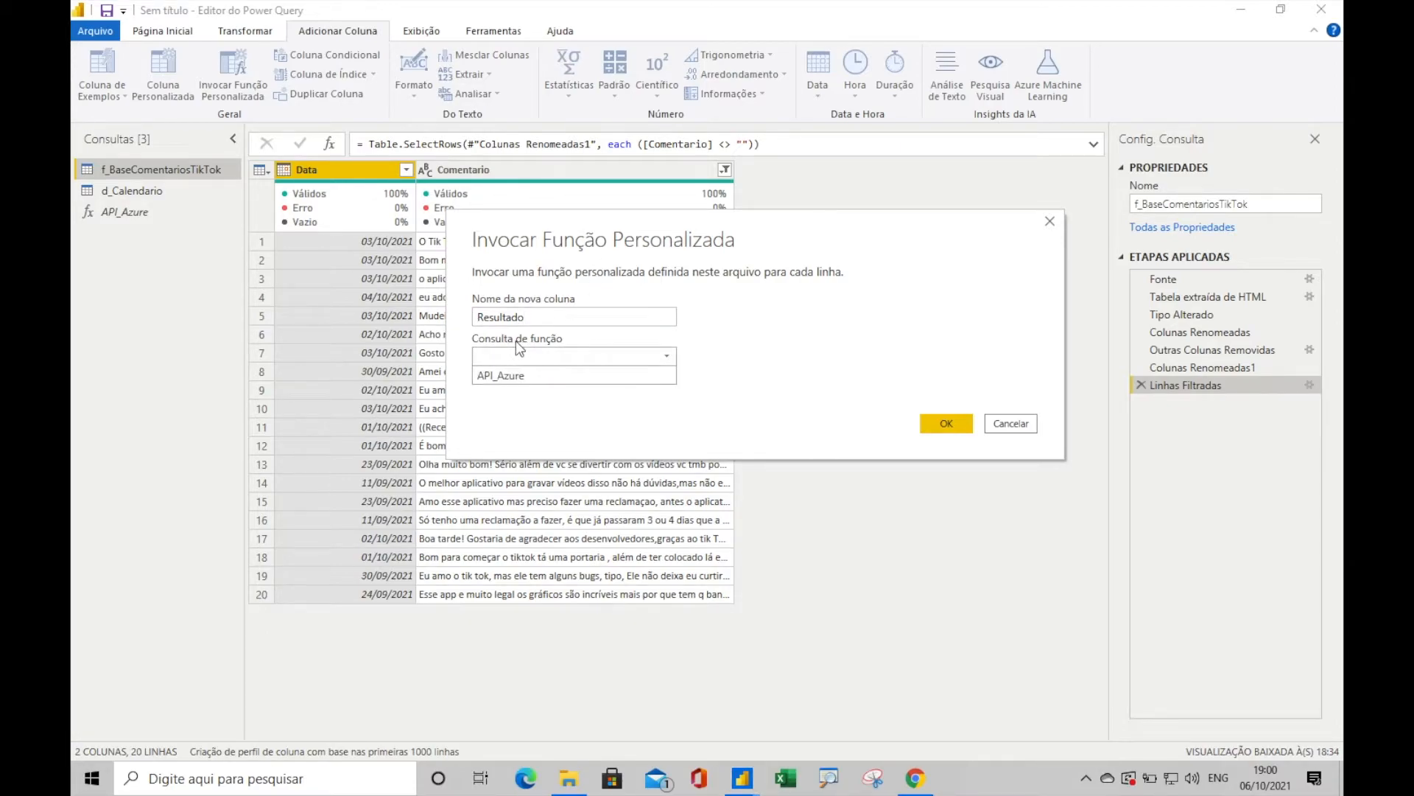
left_click(542, 377)
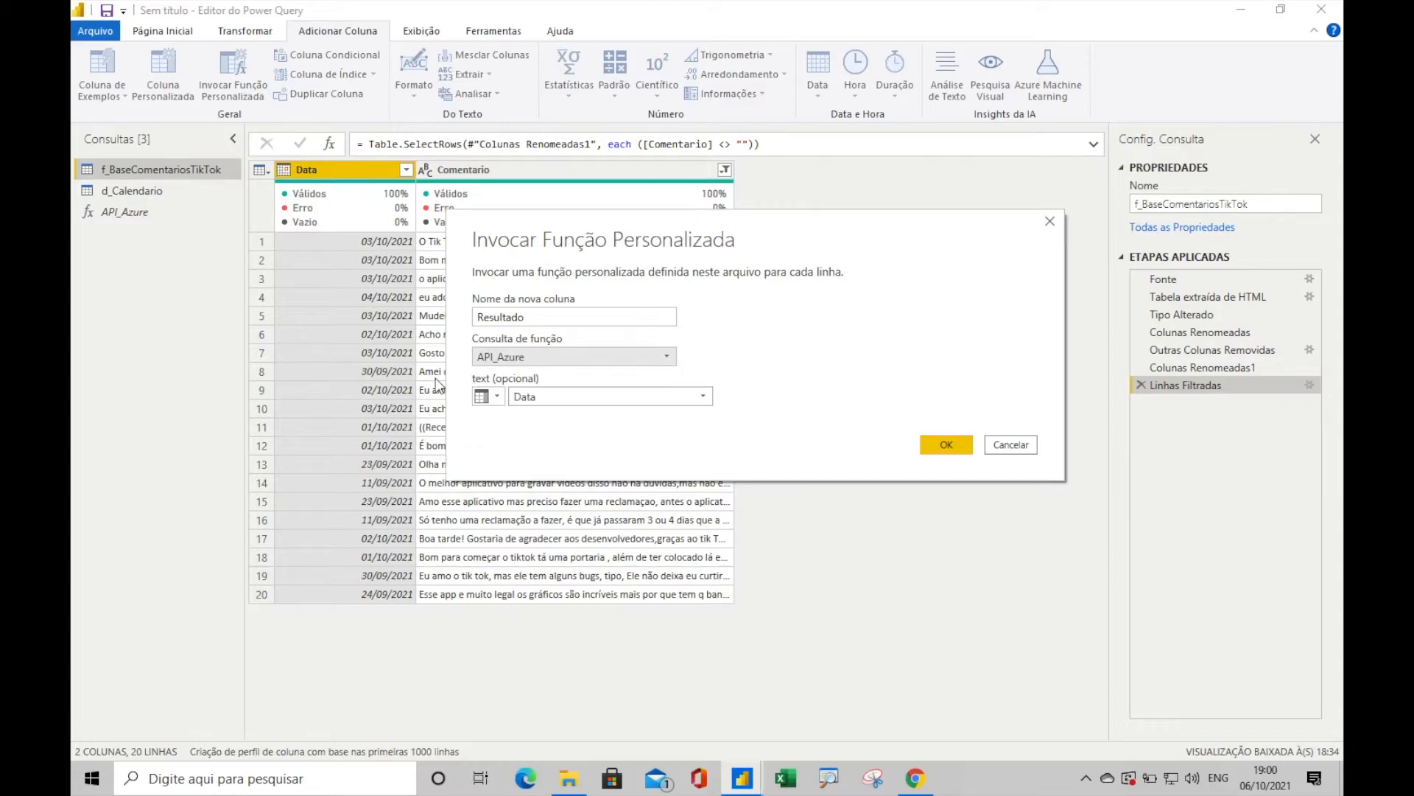
Set the function's text argument to the Comentario column and add the Resultado column
left_click(534, 404)
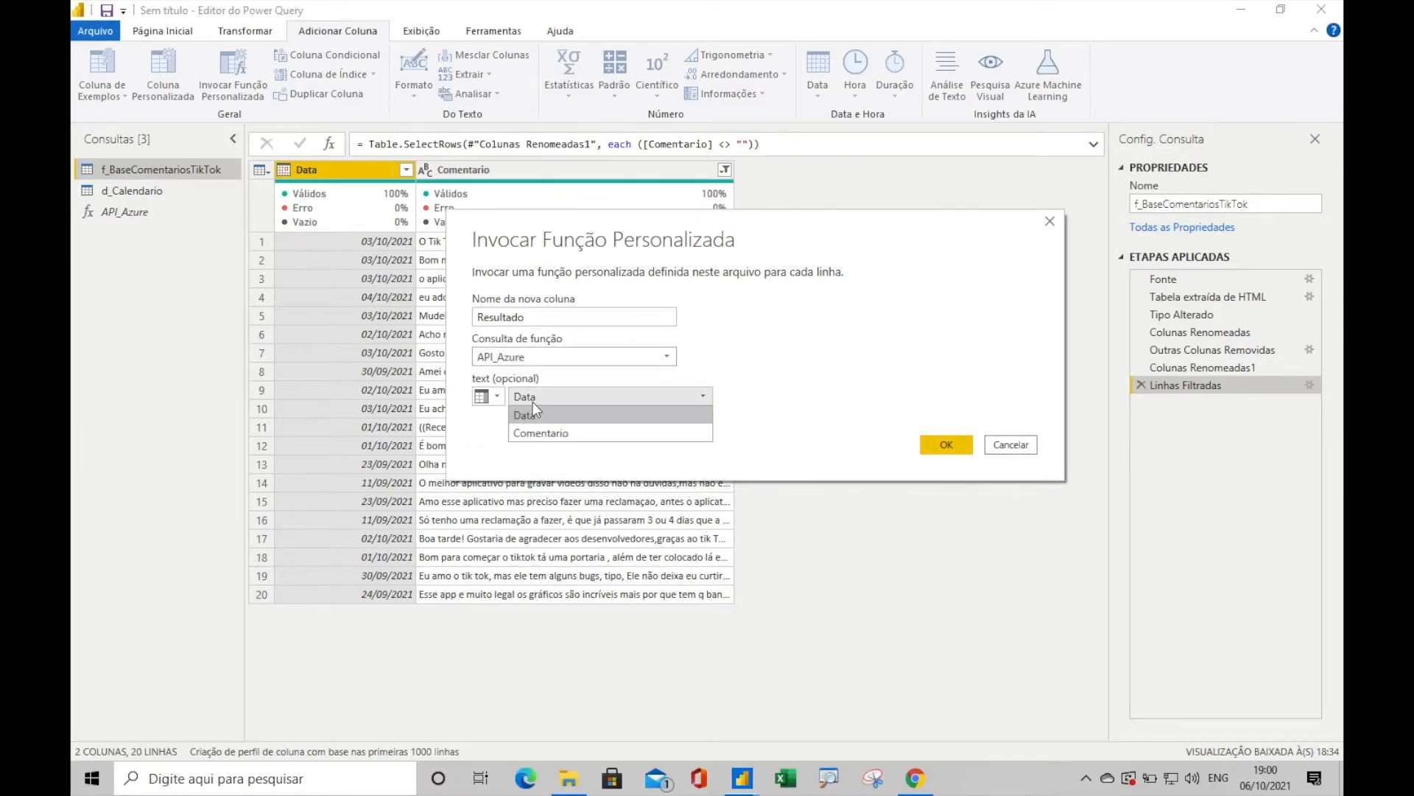
left_click(732, 234)
left_click_drag(732, 234, 1019, 254)
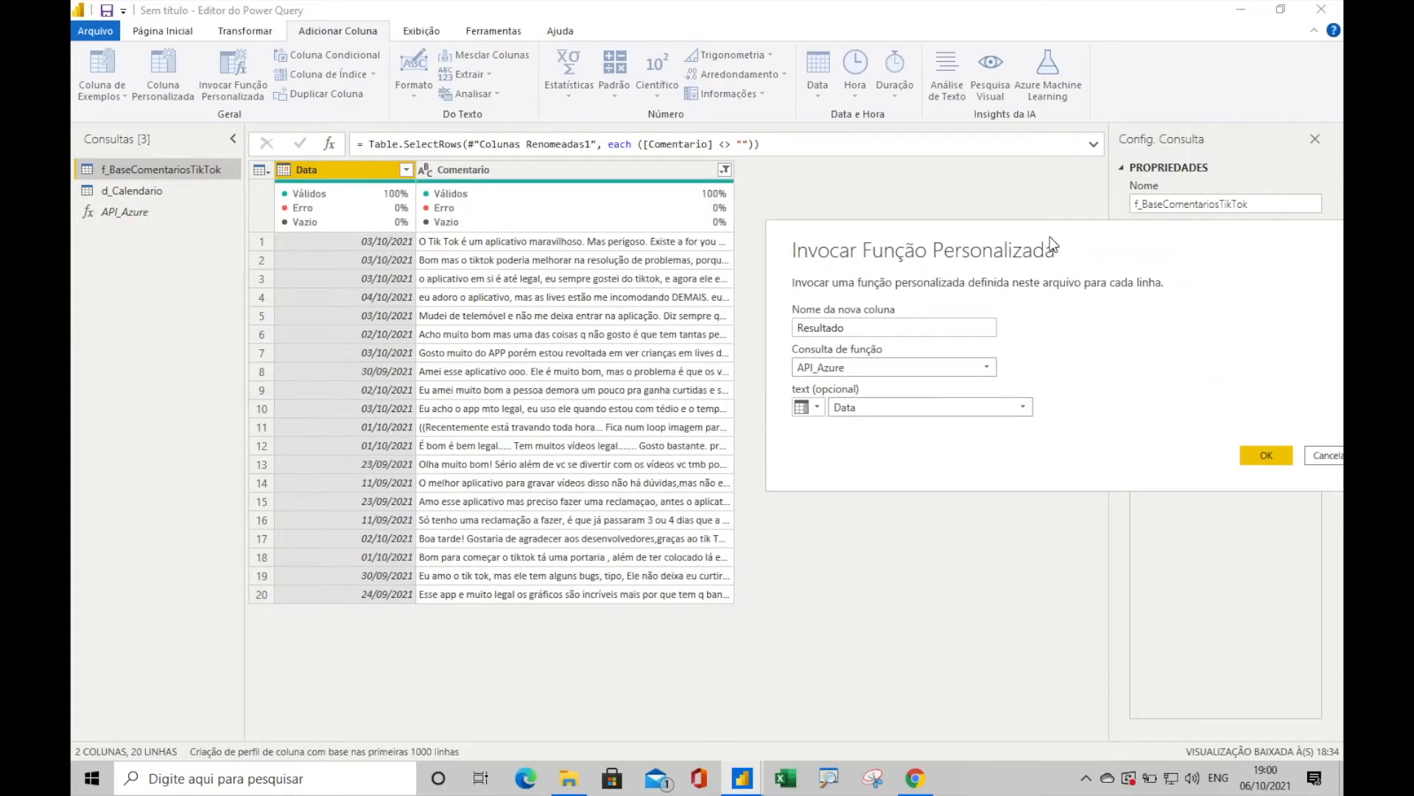
left_click(932, 407)
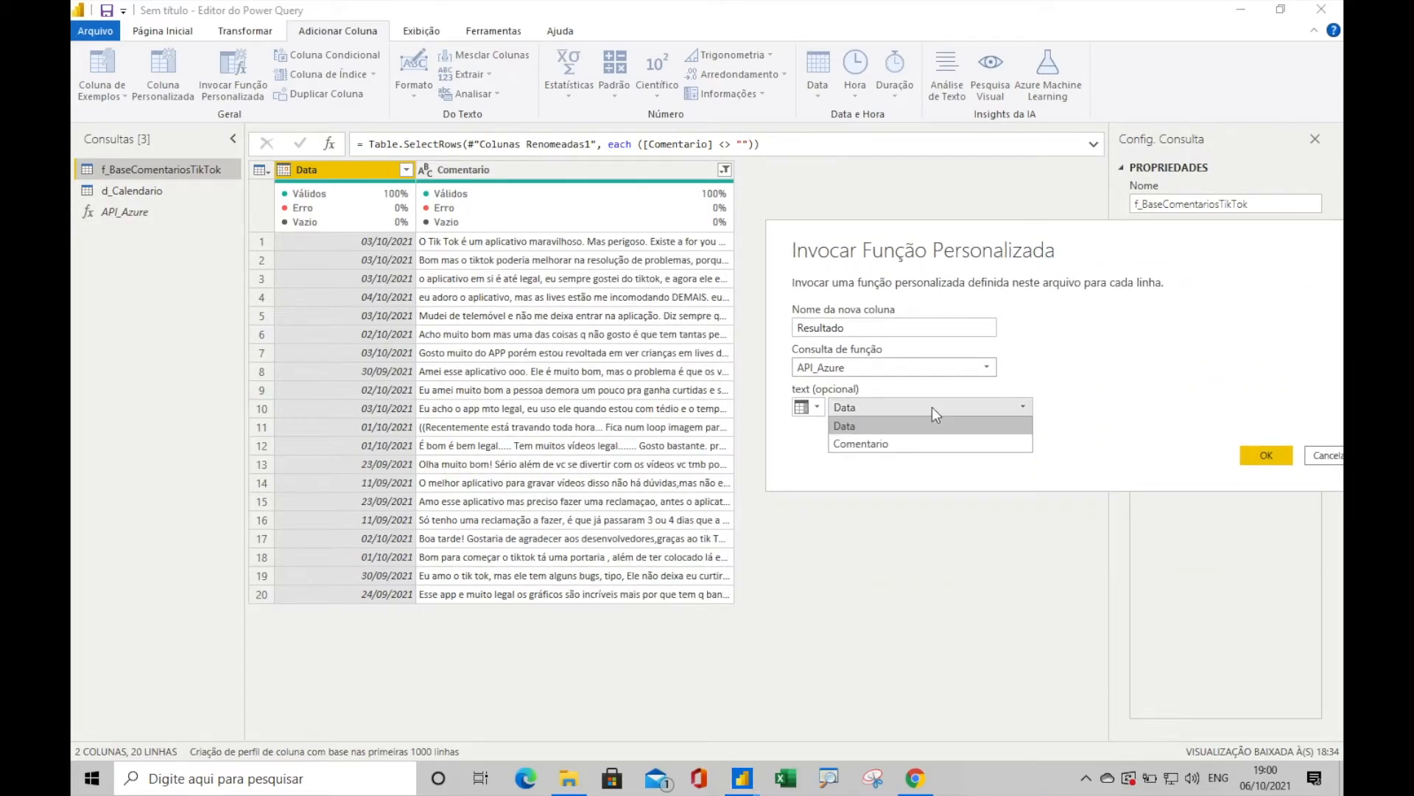
left_click(910, 439)
left_click_drag(1072, 246, 957, 198)
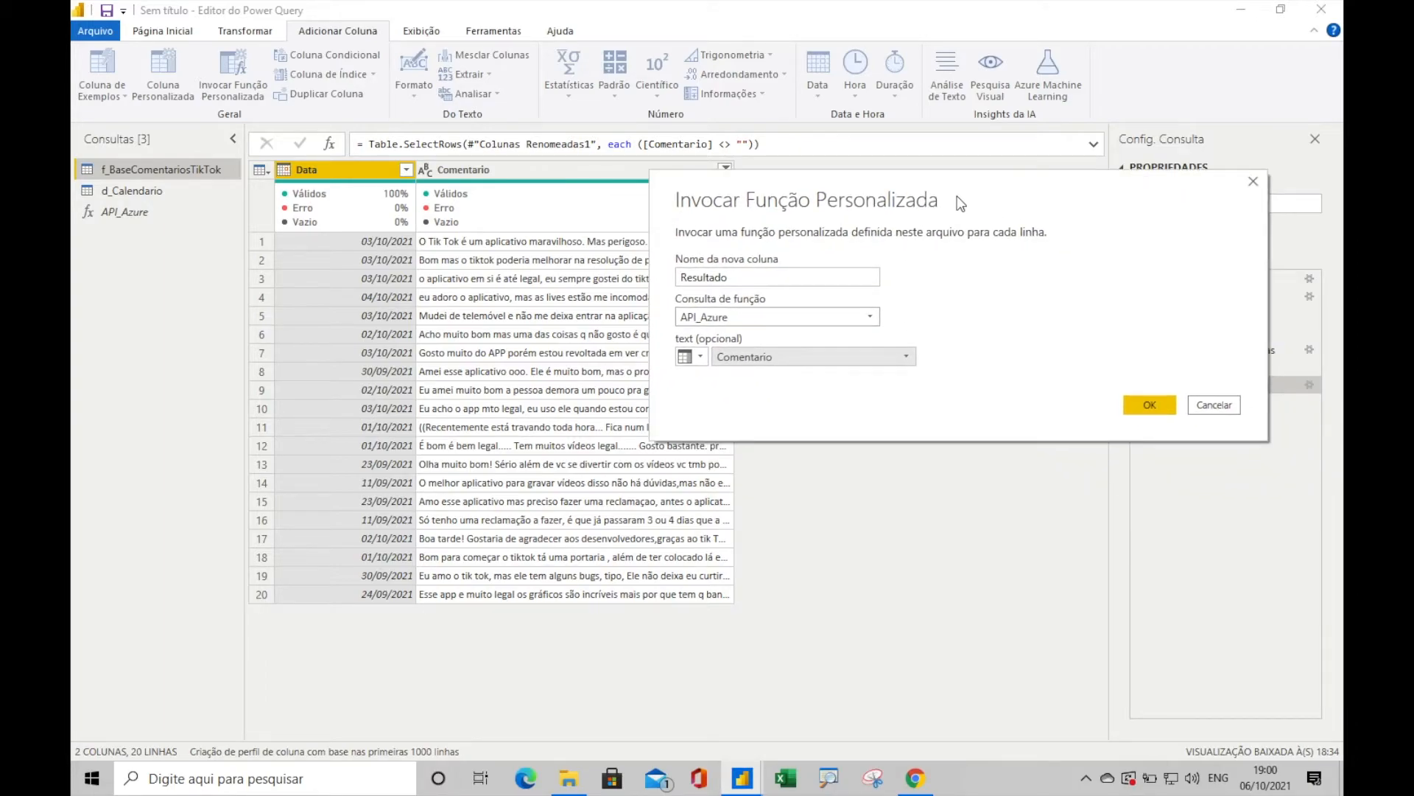
left_click(1148, 403)
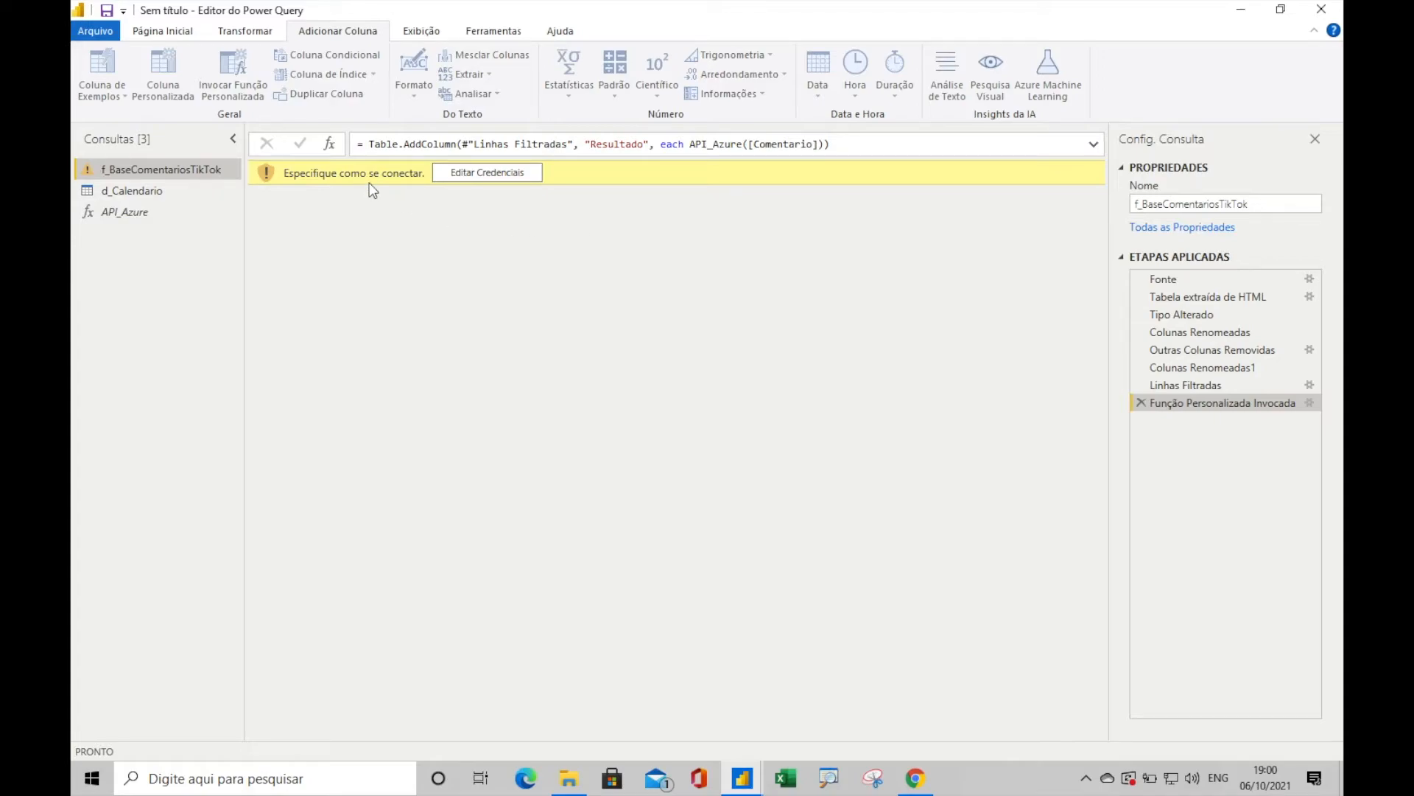
Connect to the Azure endpoint with anonymous access and save privacy levels for the play.google.com and apianalisedesentimentos.cognitiveservices.azure.com sources
left_click(483, 174)
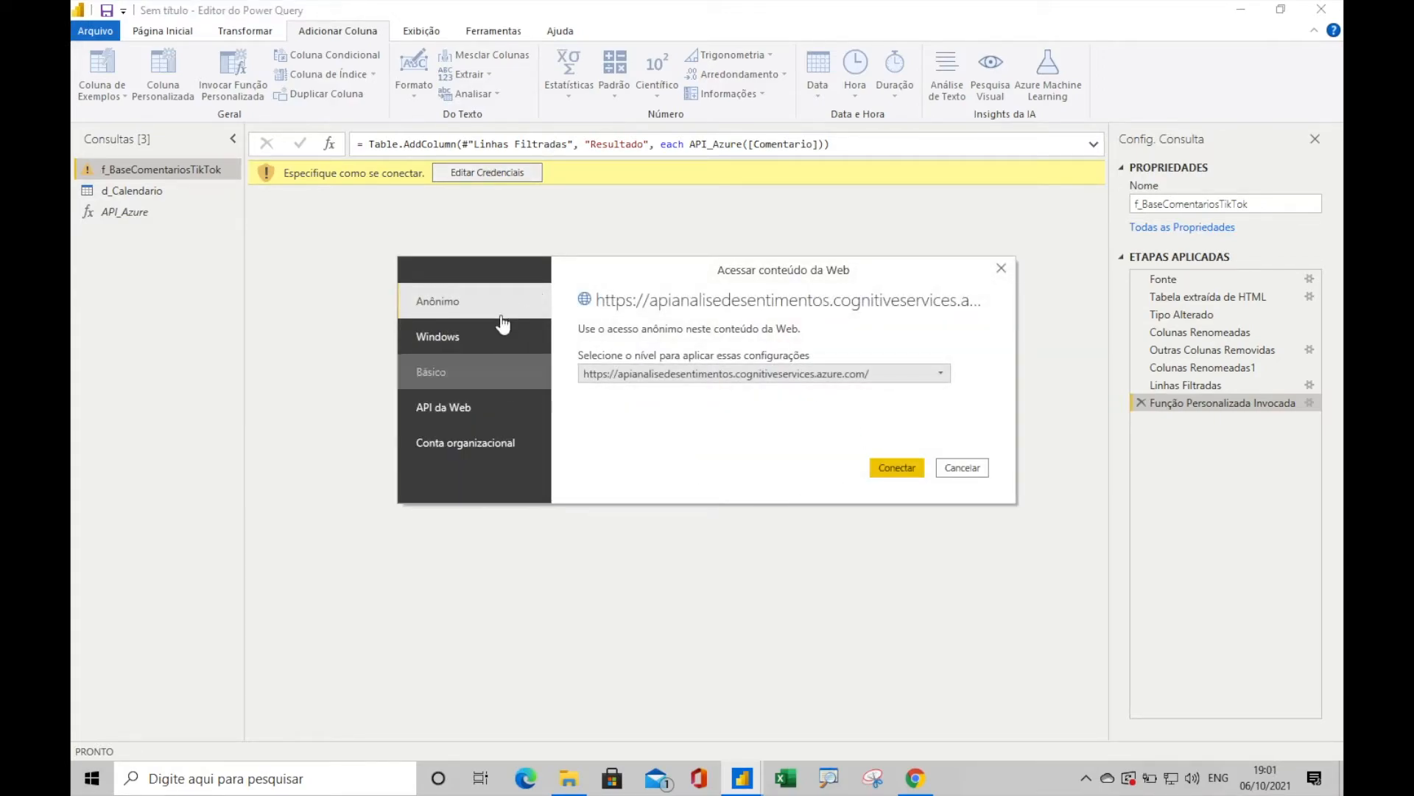
left_click(898, 469)
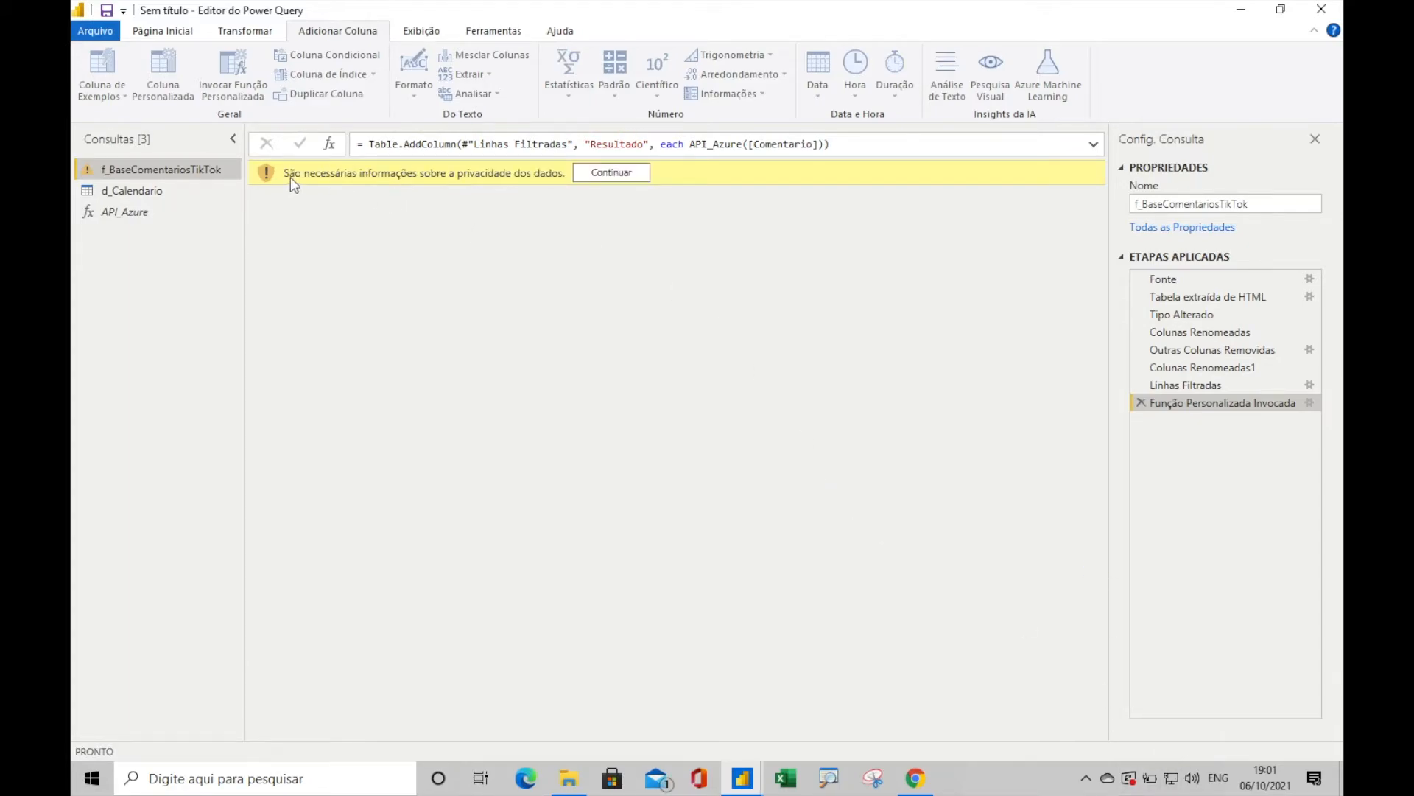
left_click(604, 174)
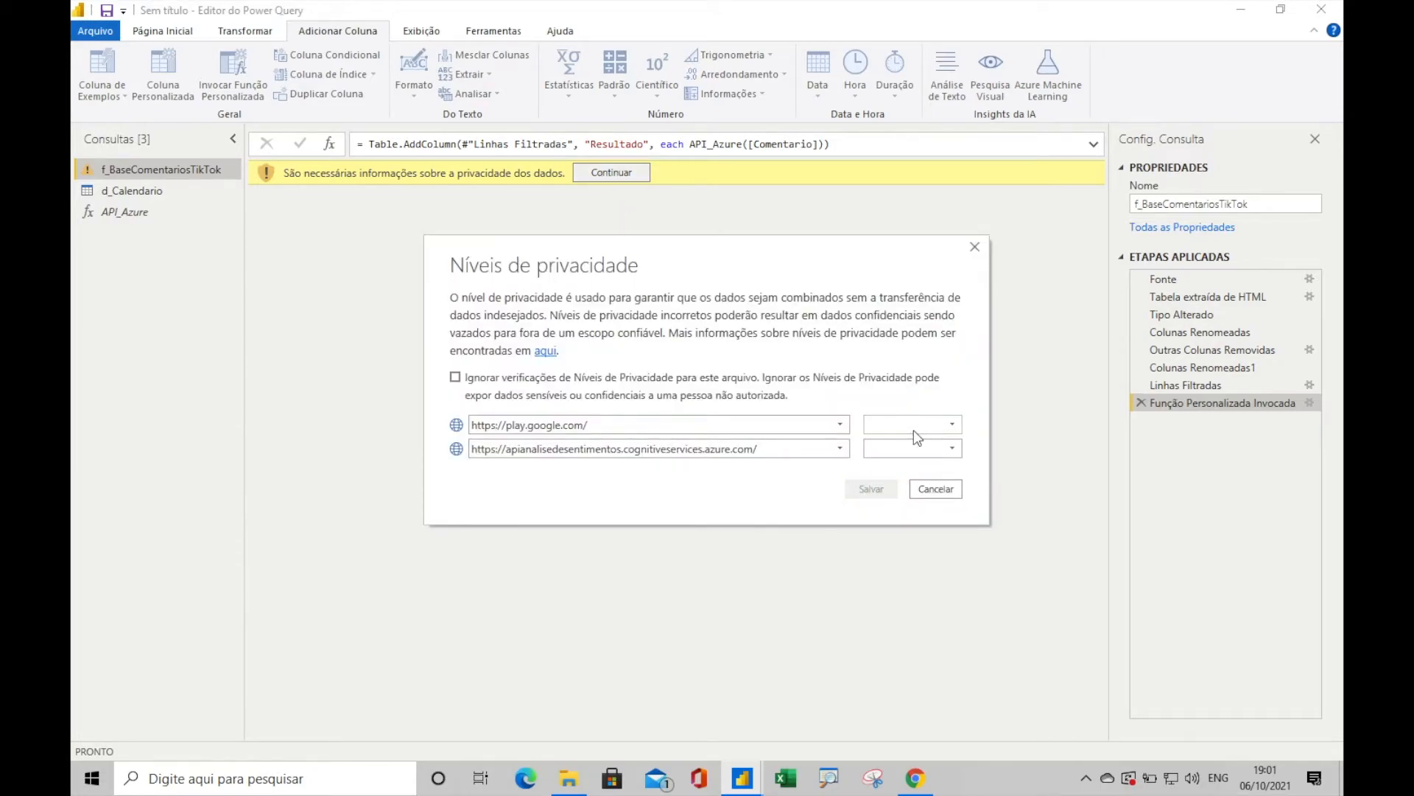
left_click(913, 447)
left_click(911, 461)
left_click(918, 422)
left_click(910, 445)
left_click(880, 488)
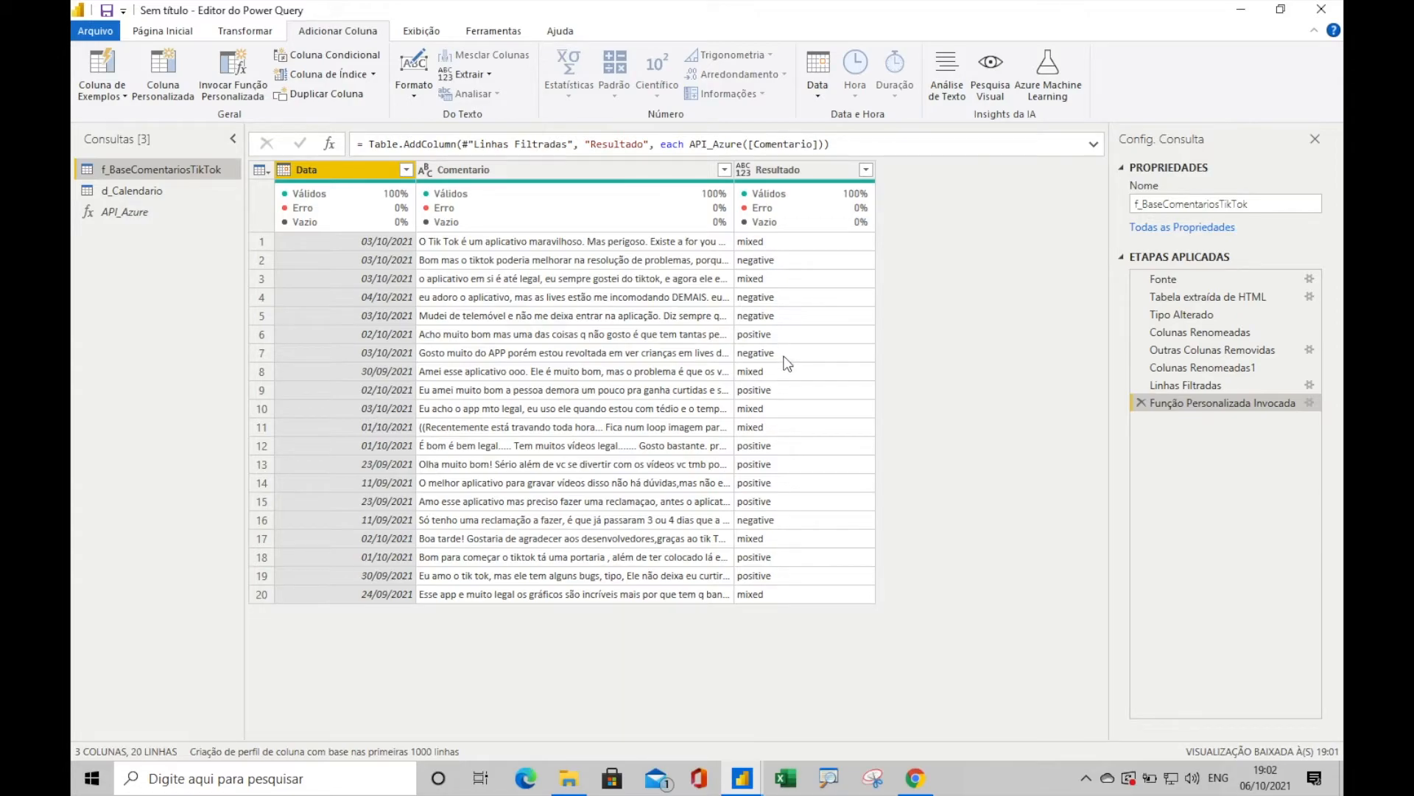
Add type text as the last argument of the Table.AddColumn formula so that Resultado is a text column
left_click(823, 144)
type(", type ext")
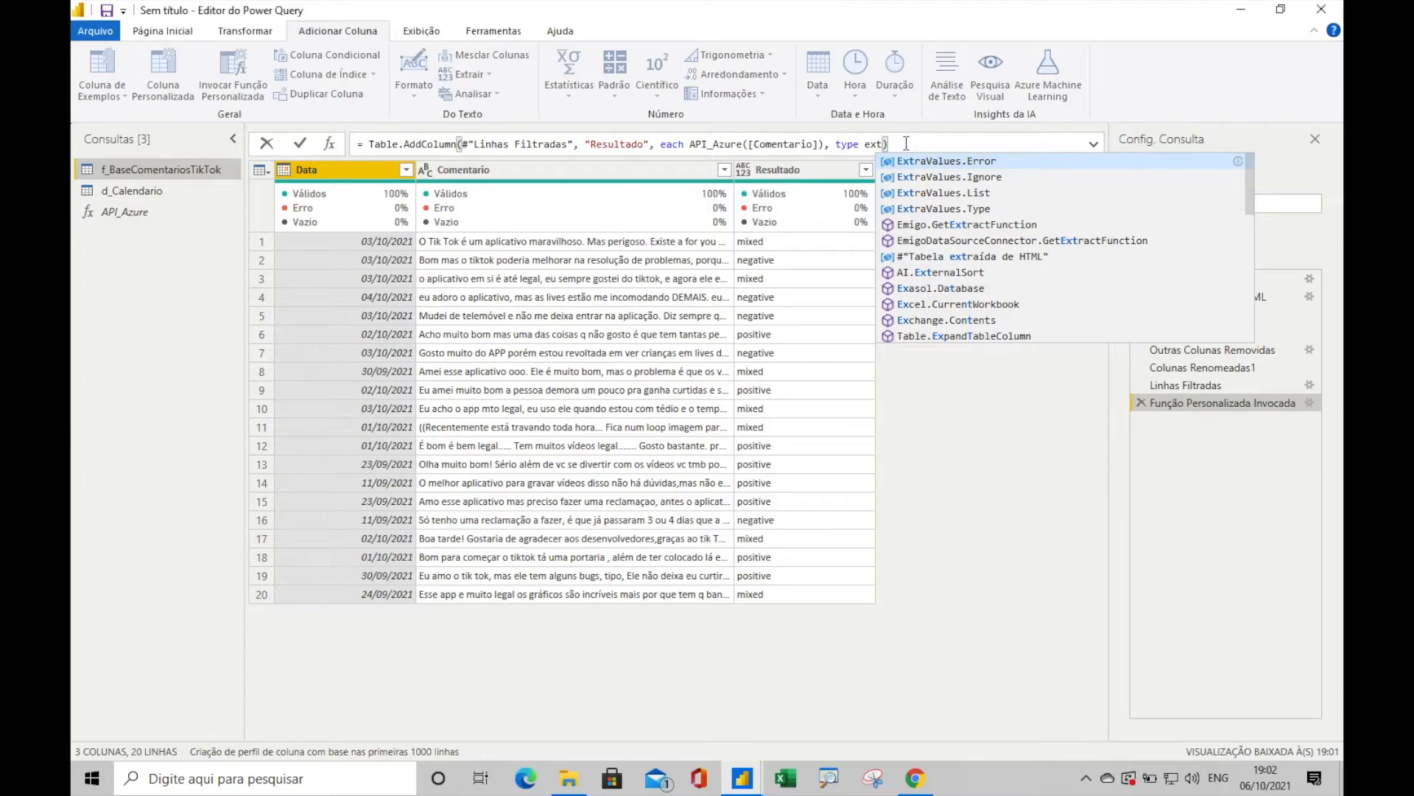
type("t")
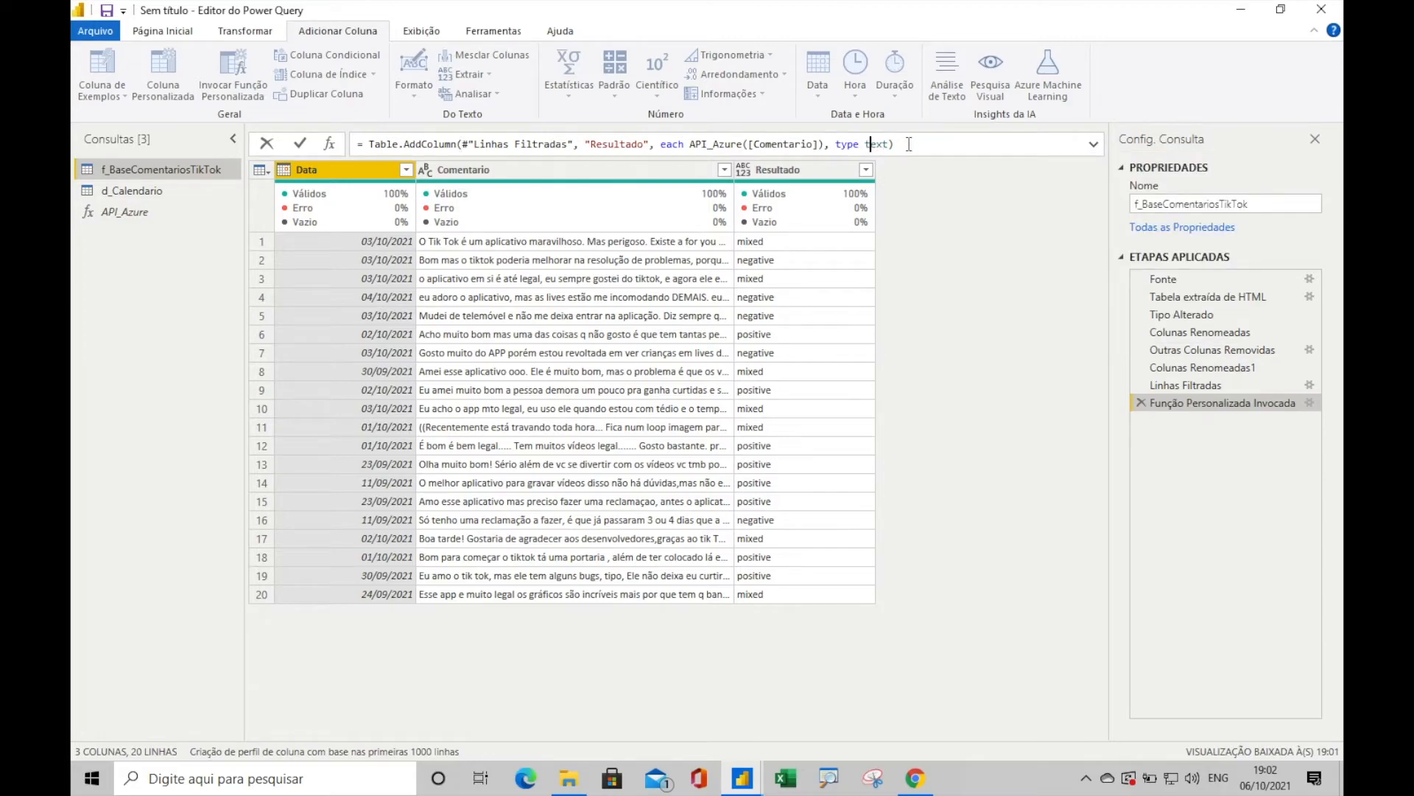
left_click(910, 144)
key("Return")
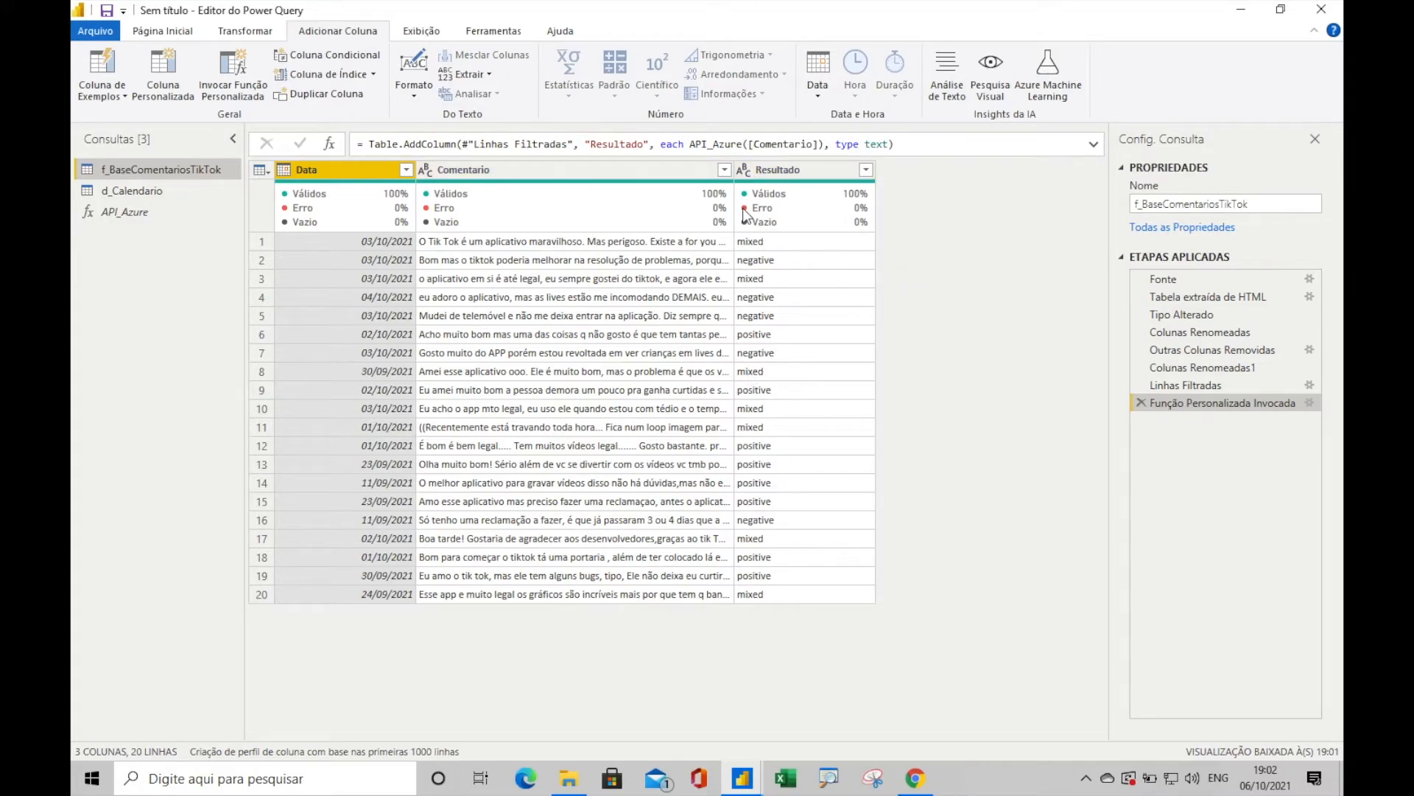
Adjust the Comentario column width and examine the sentiment values in Resultado against the comments
left_click_drag(735, 174, 787, 175)
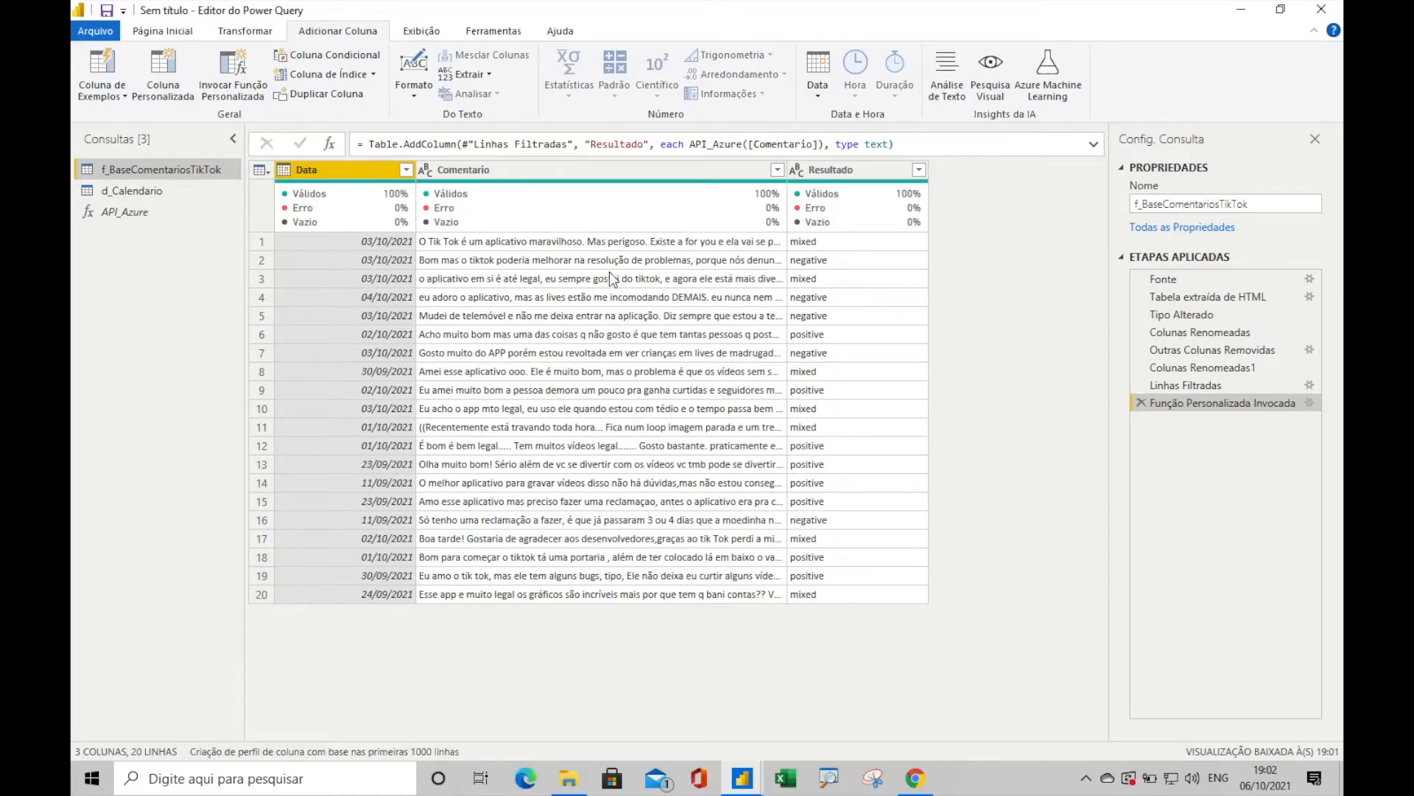
left_click_drag(787, 177, 743, 203)
left_click(786, 263)
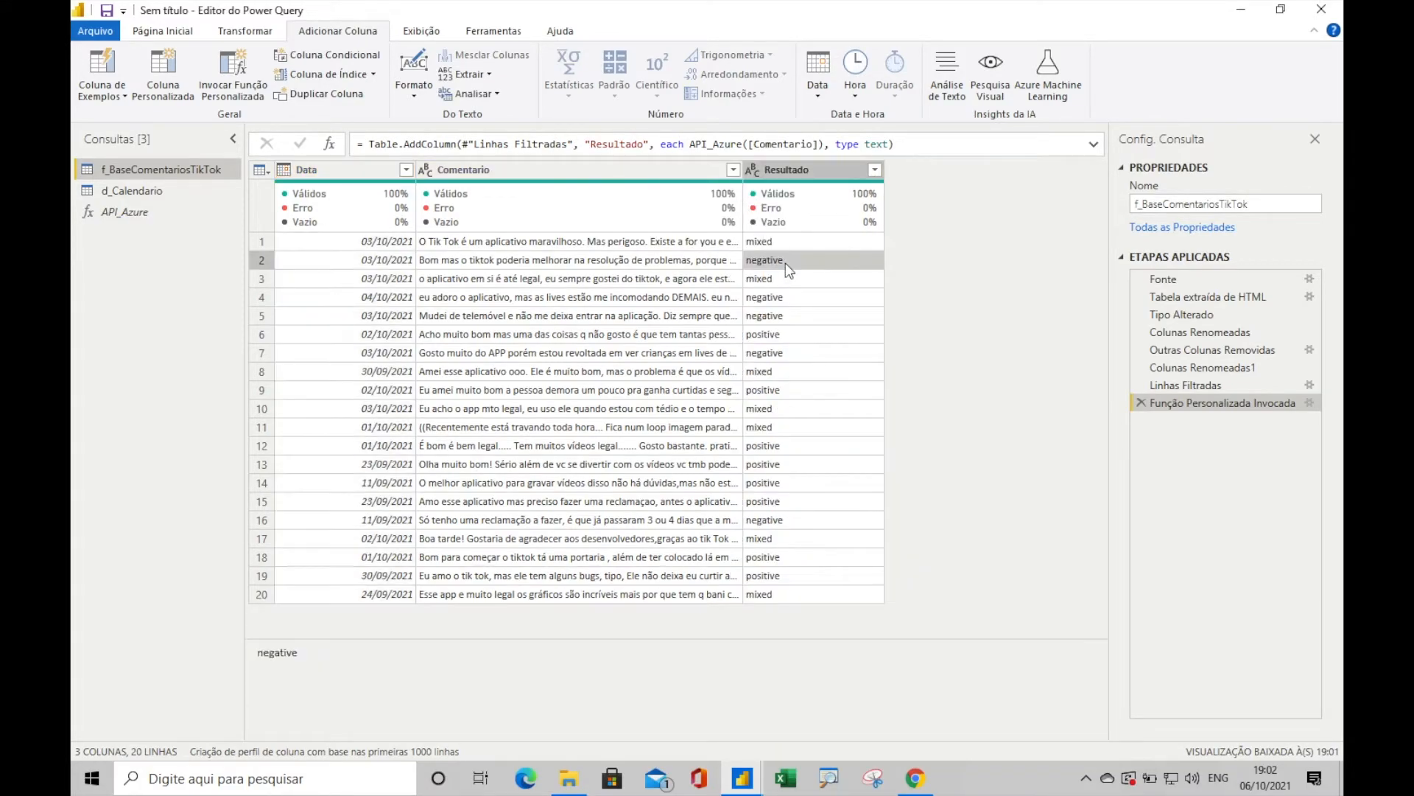
left_click(778, 393)
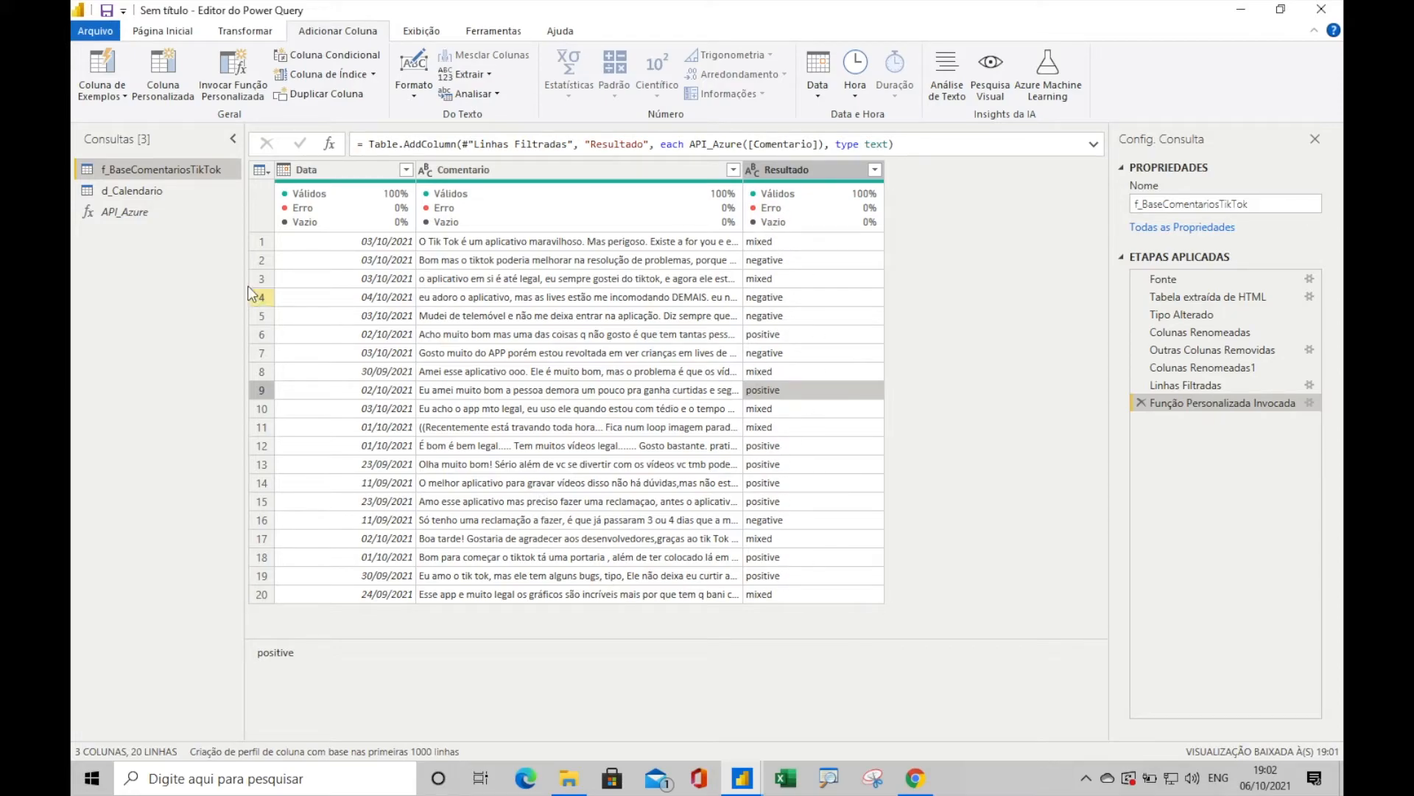
Close and apply the queries, loading f_BaseComentariosTikTok and d_Calendario into the model, and return to Power BI Desktop
scroll(96, 70, "up", 2)
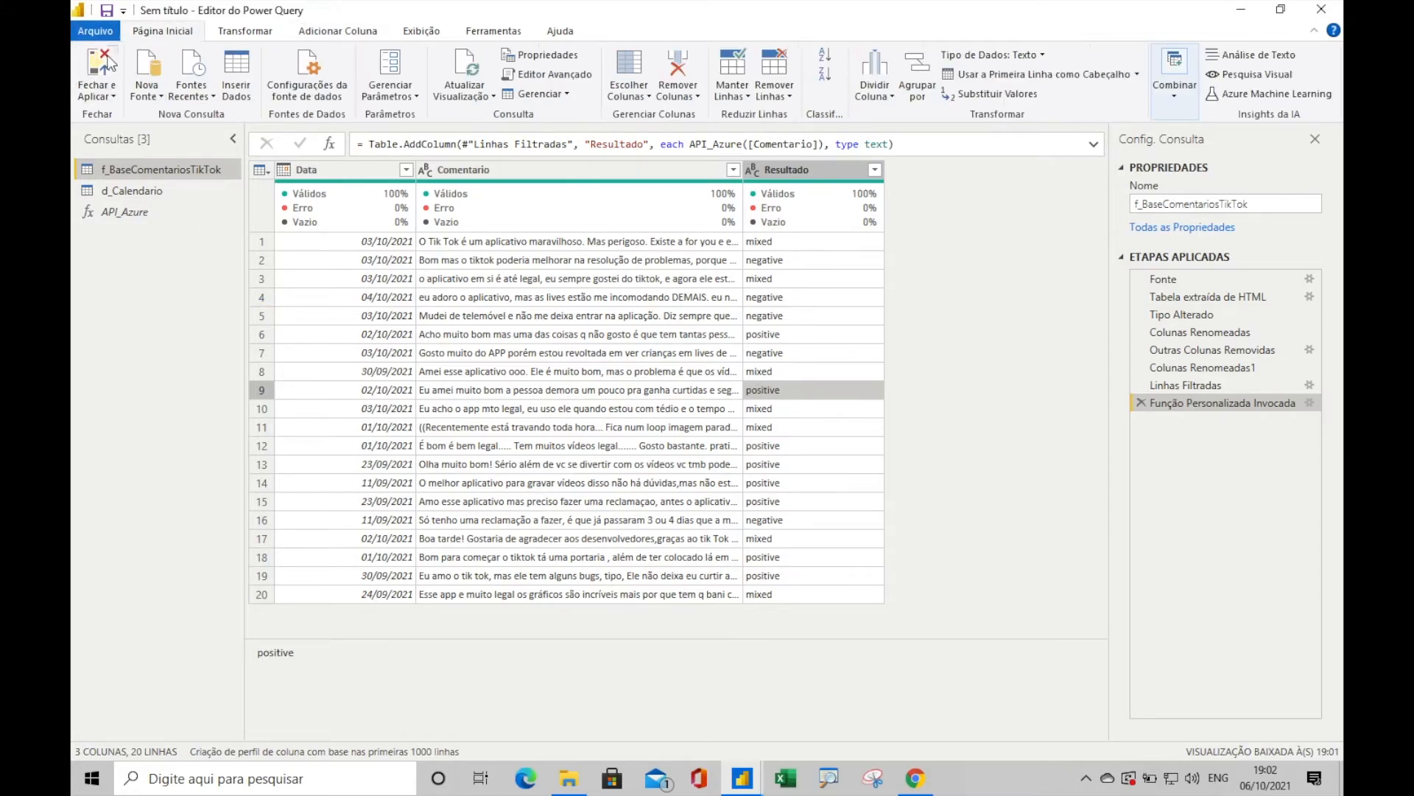
key("alt+Tab")
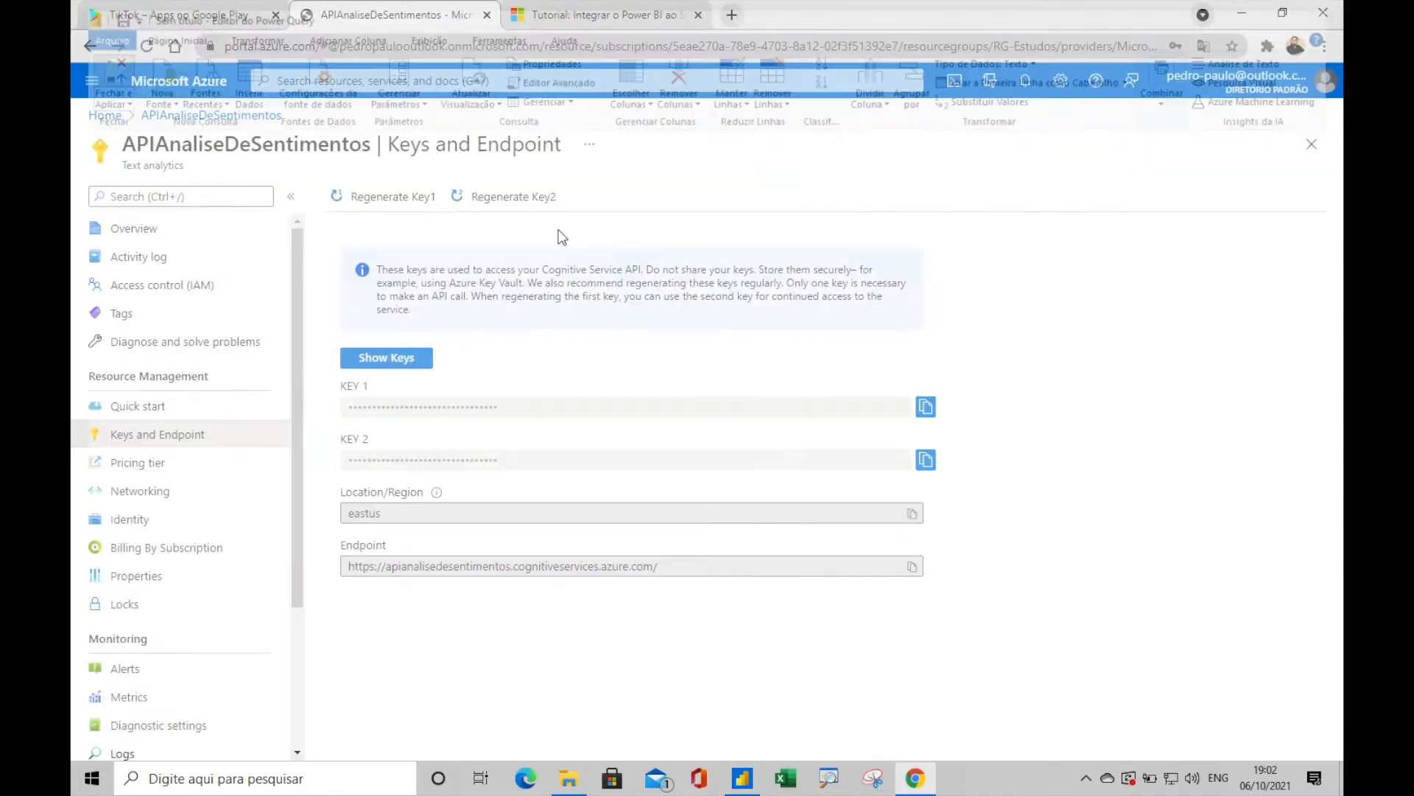
left_click(742, 777)
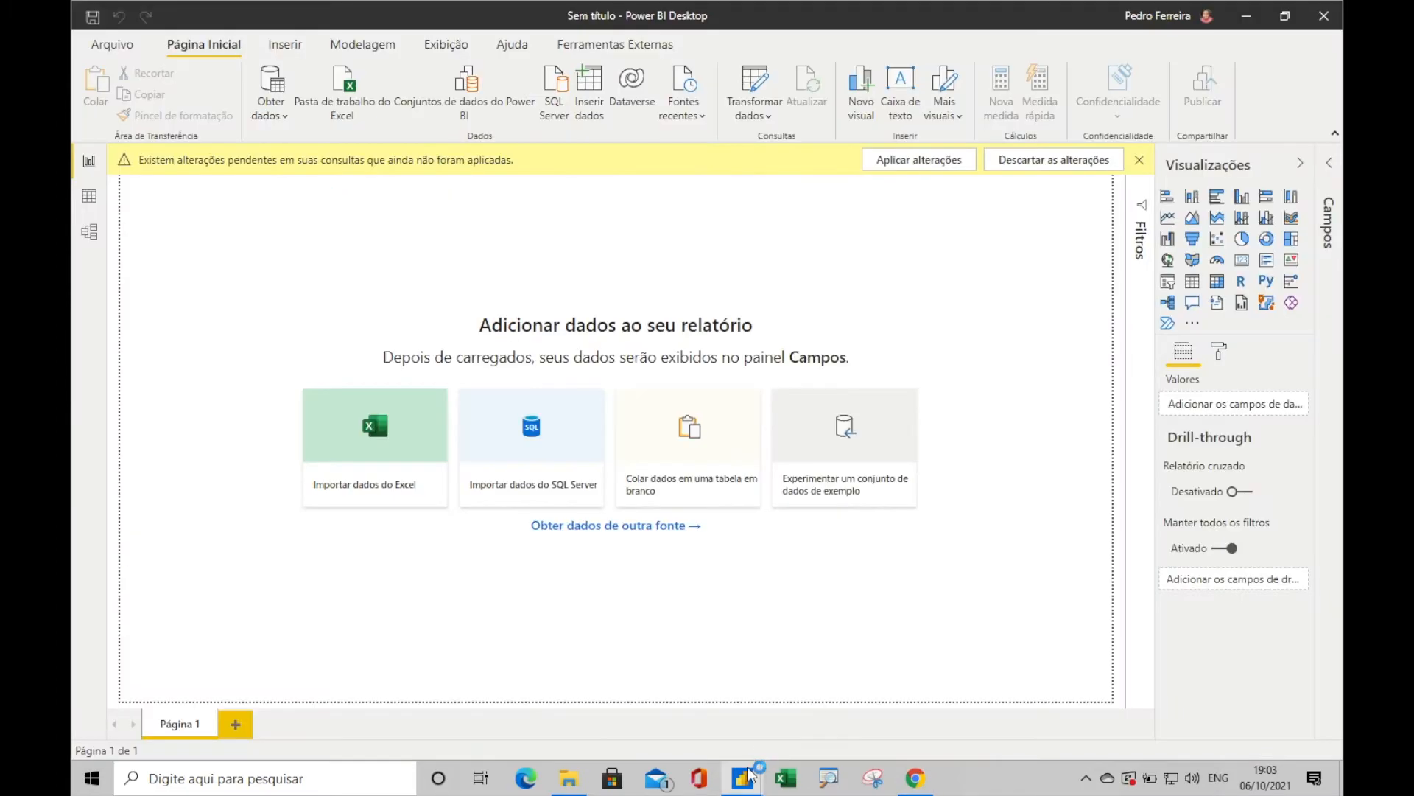
mouse_move(749, 773)
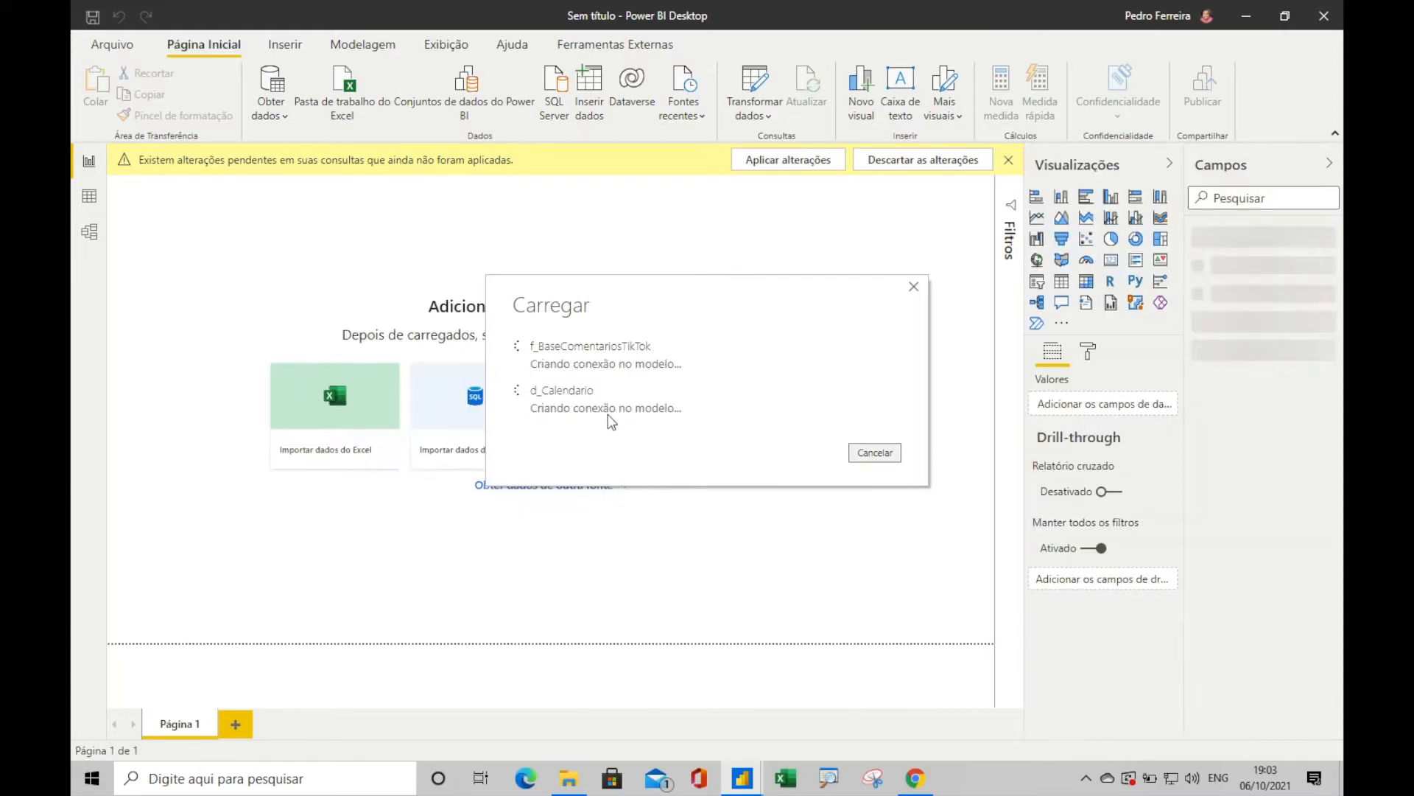
Create a relationship in the model from d_Calendario's Data field to f_BaseComentariosTikTok's Data field
left_click(89, 231)
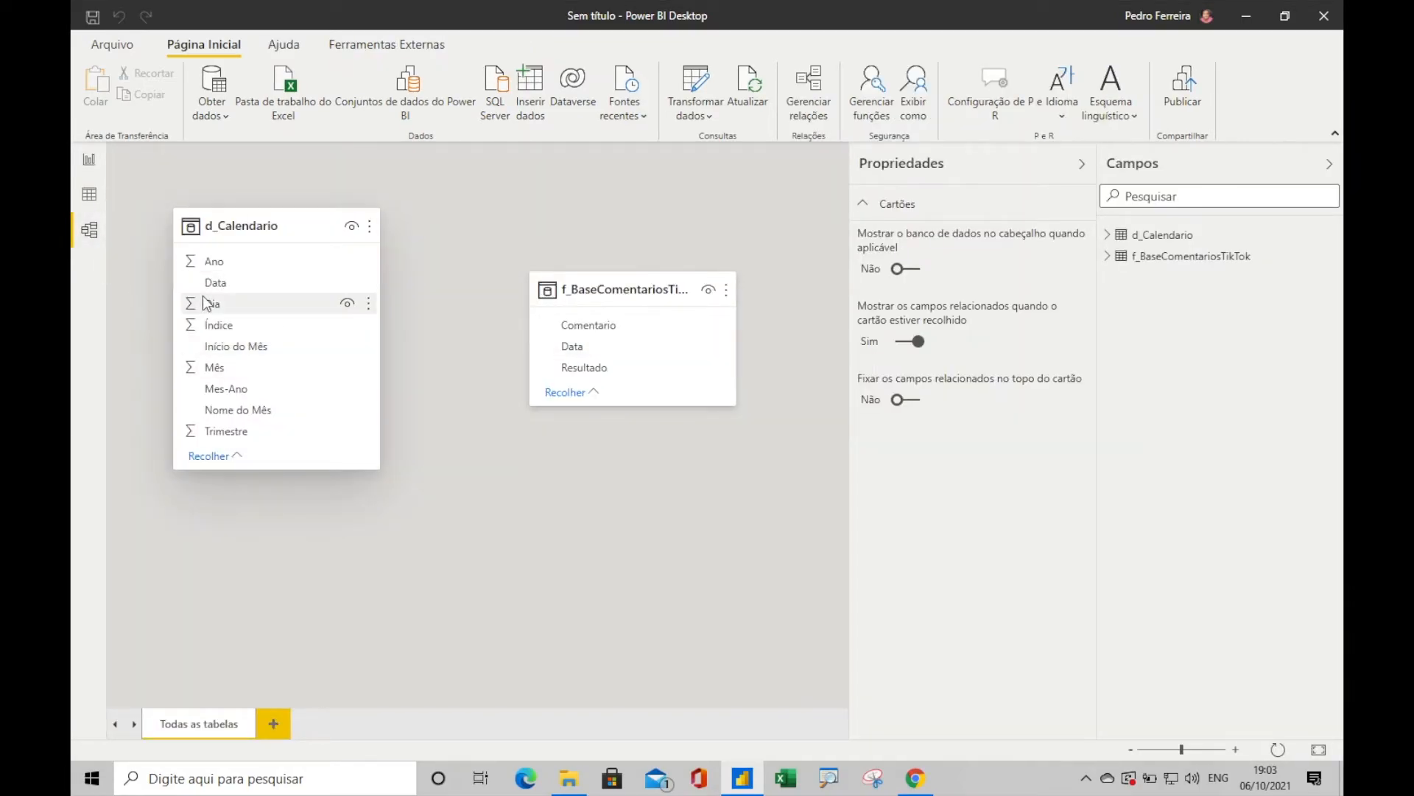
left_click_drag(250, 288, 601, 358)
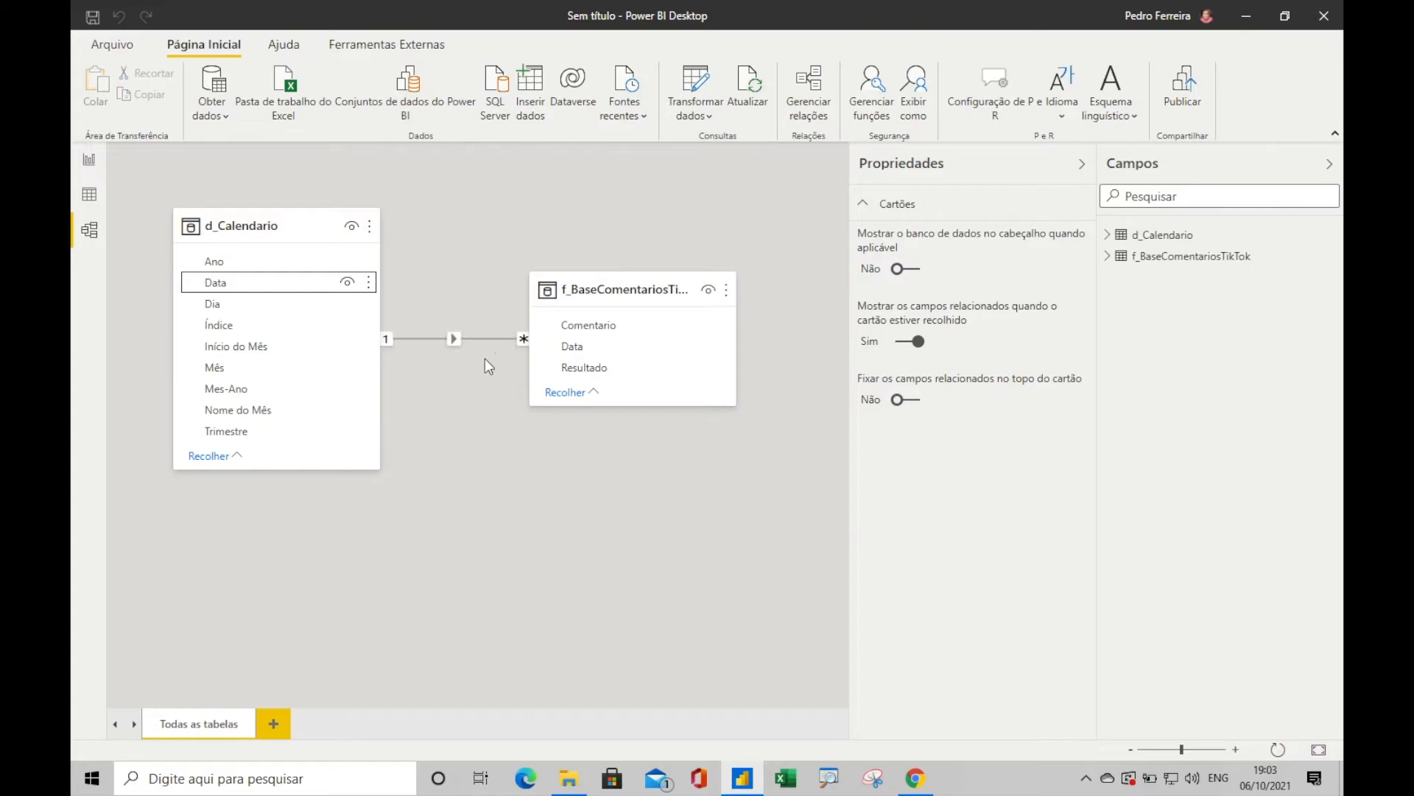
Format the Data and Início do Mês columns of the d_Calendario table as short dates, *14/03/2001 (dd/mm/yyyy)
left_click(89, 194)
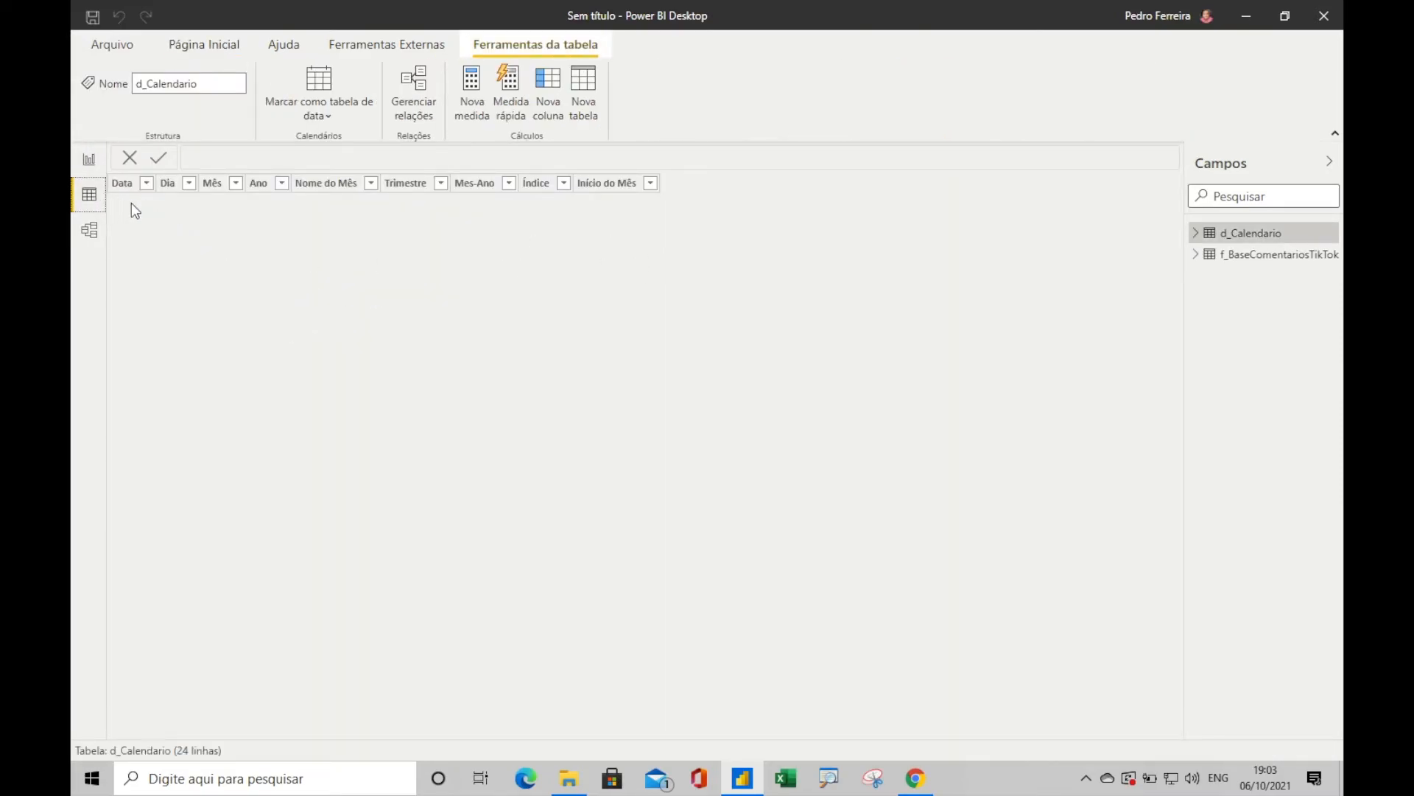
left_click(221, 183)
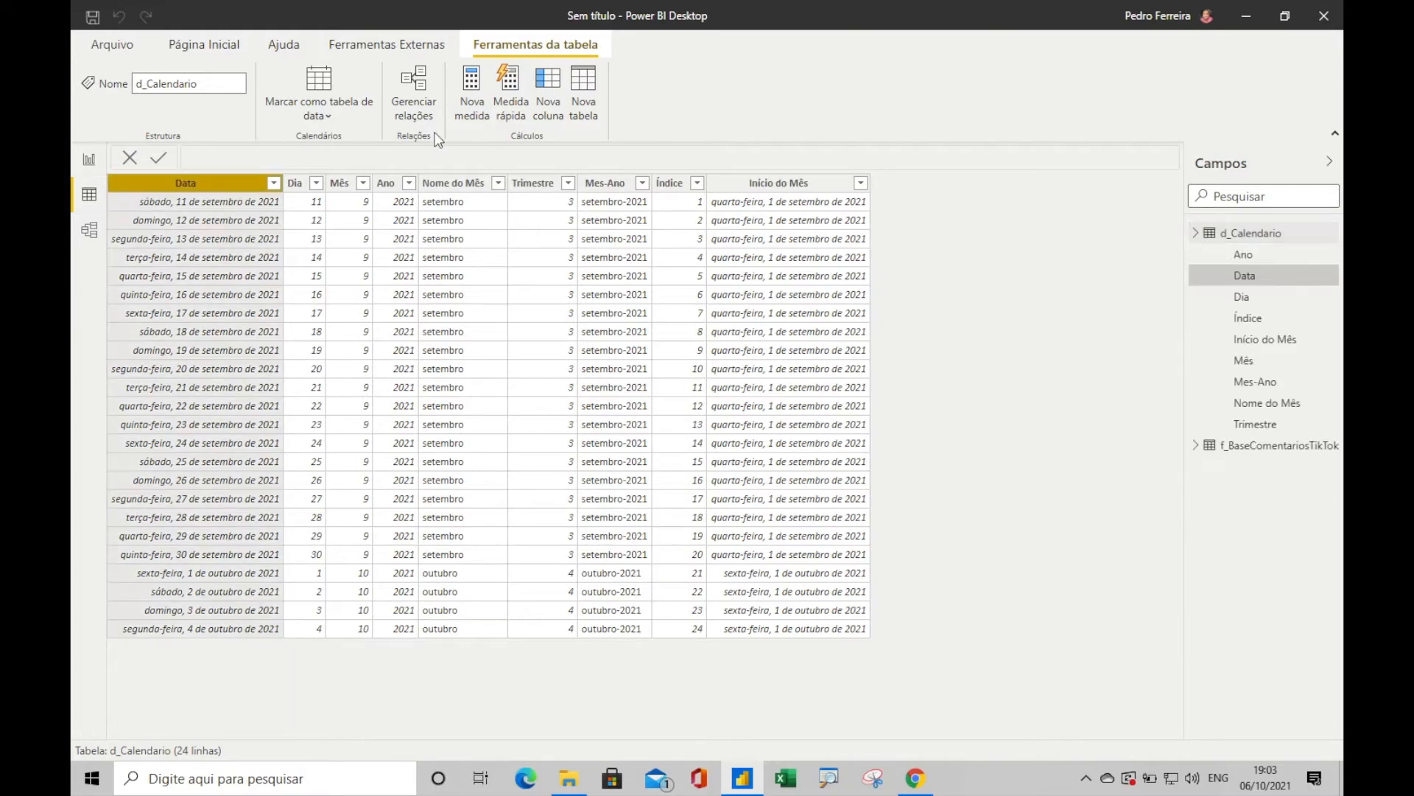
left_click(474, 83)
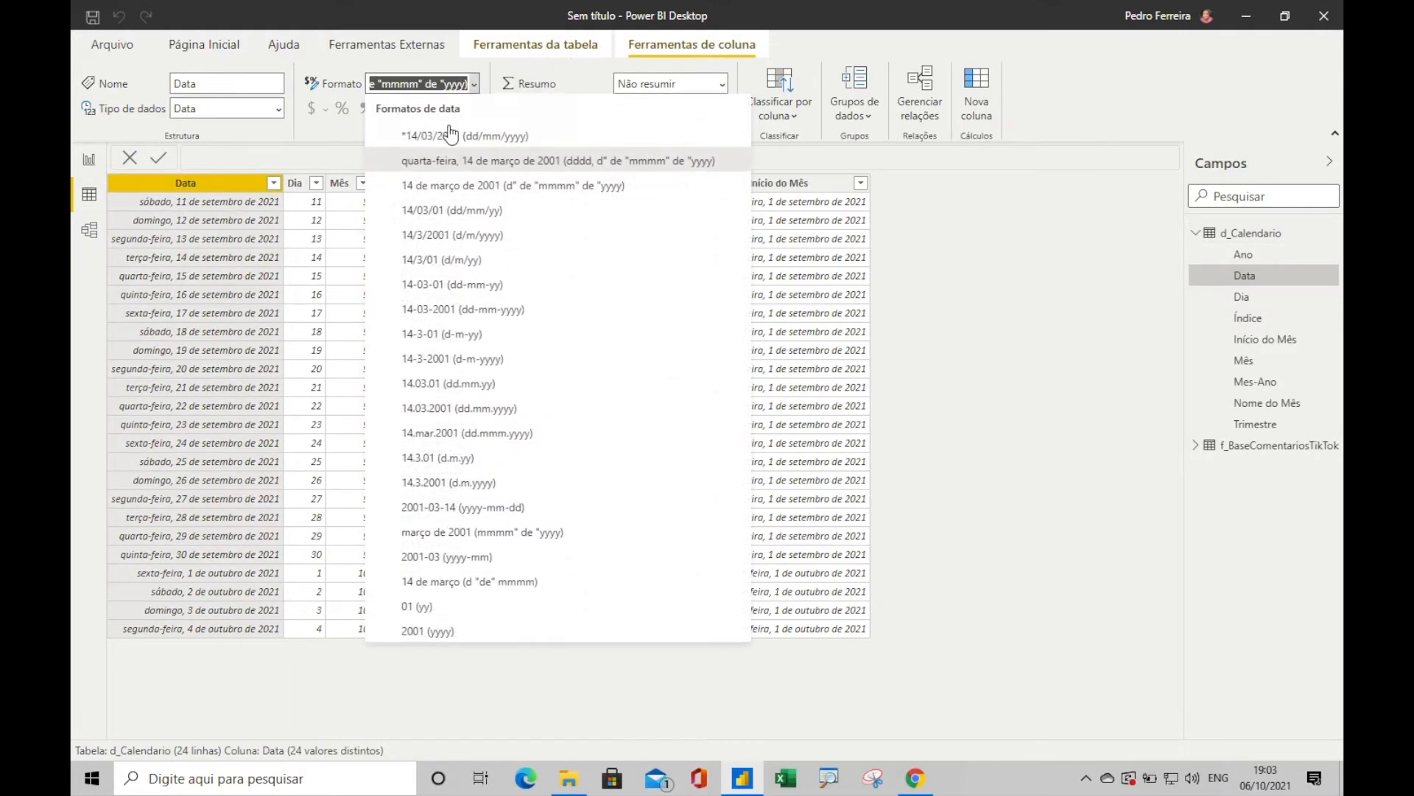
left_click(724, 184)
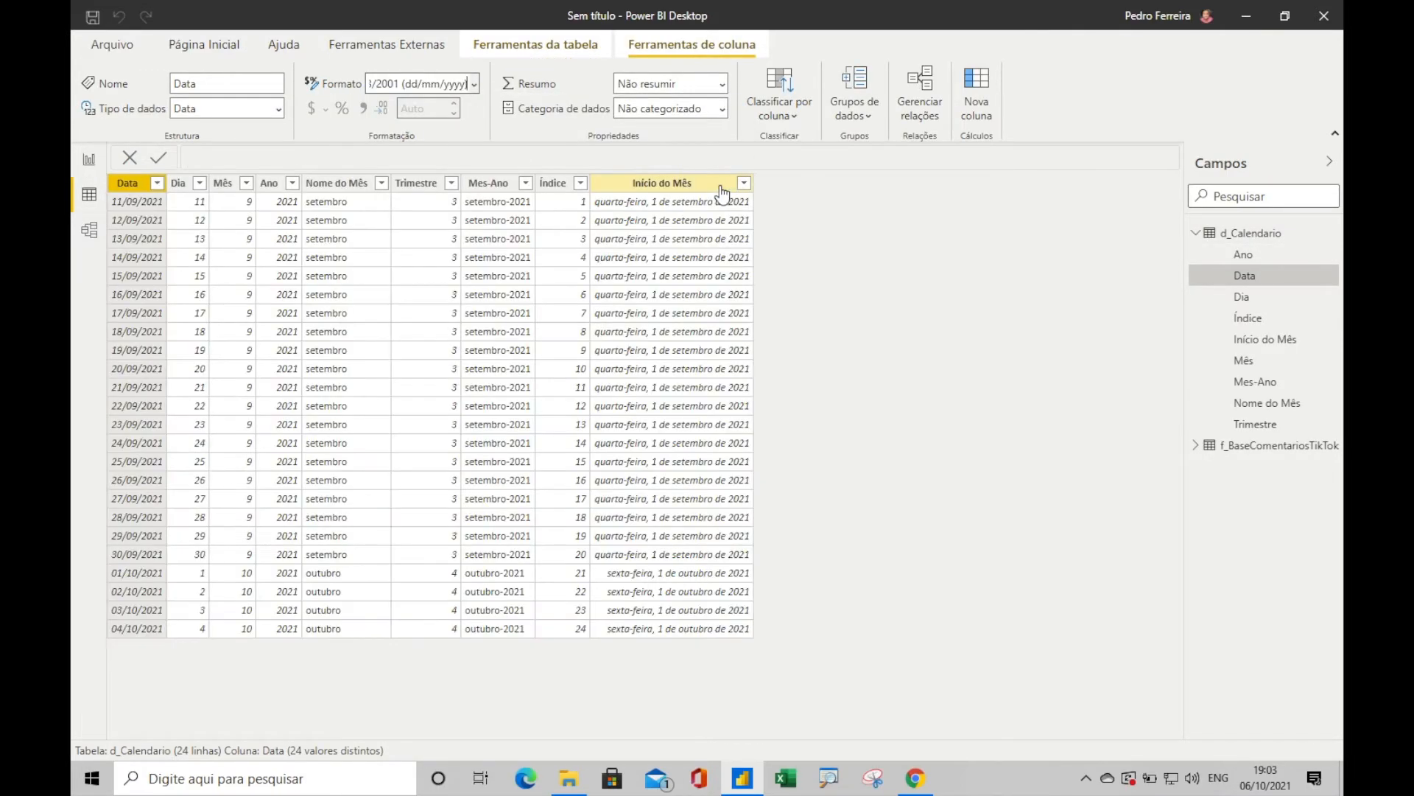
left_click(473, 83)
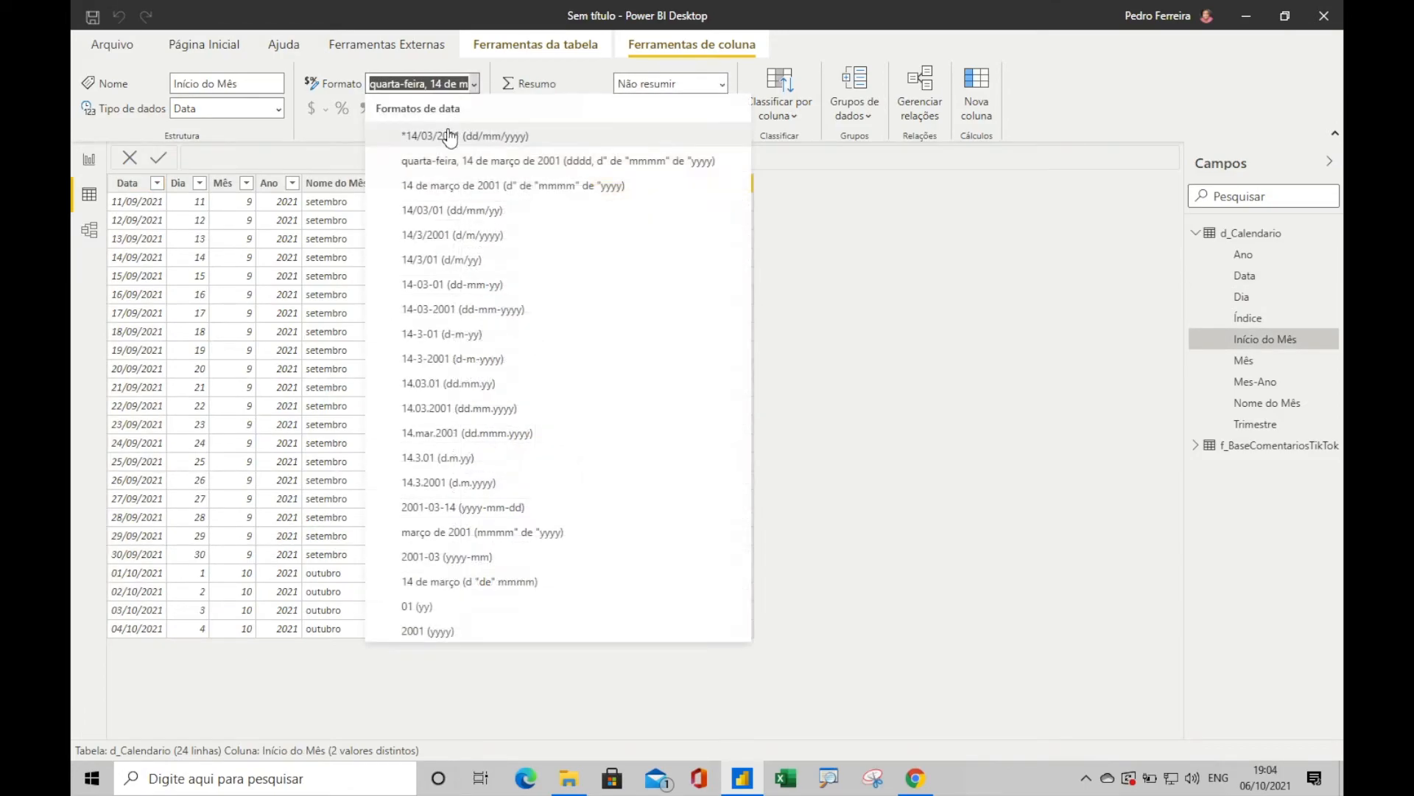
left_click(610, 190)
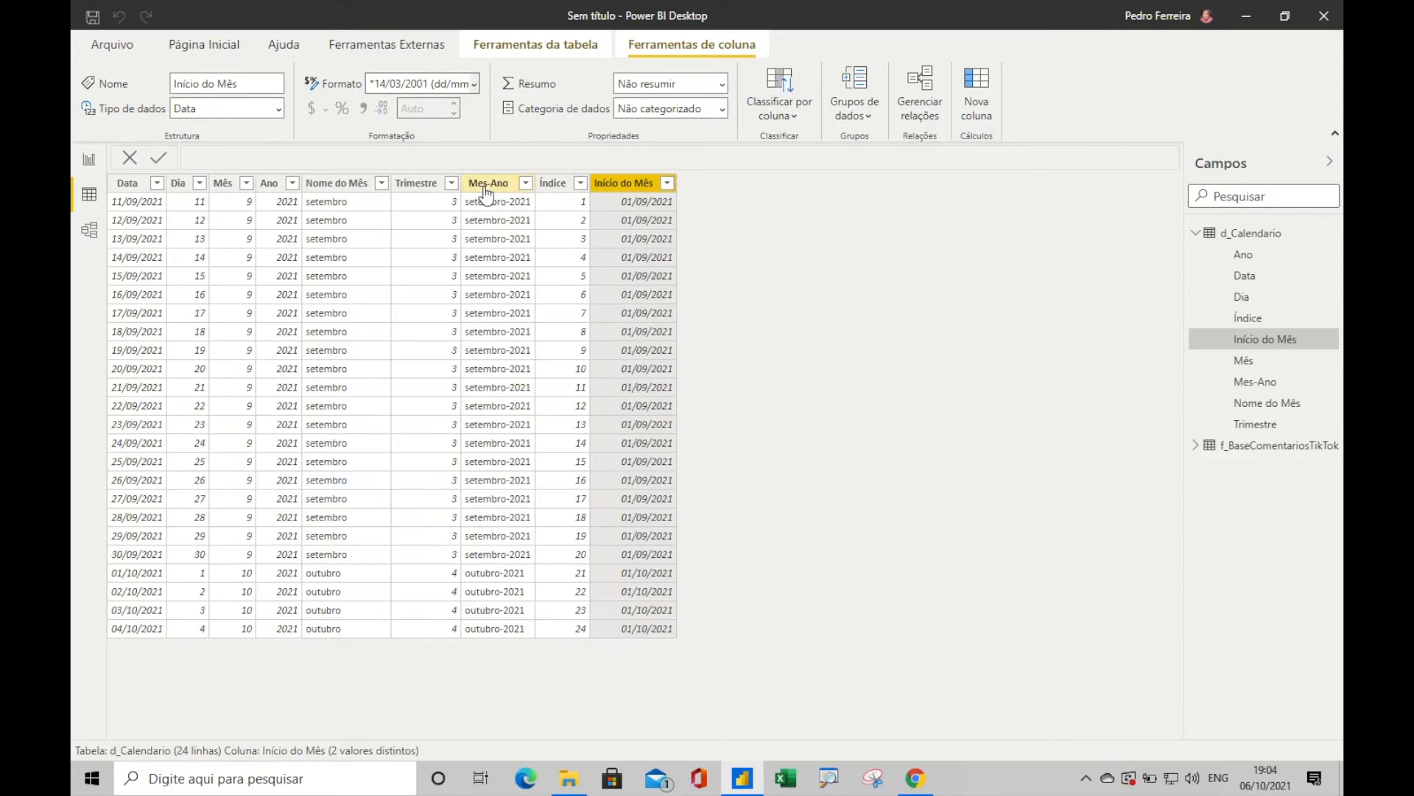
Sort the Mes-Ano column of d_Calendario by the Início do Mês column
left_click(487, 184)
left_click(796, 117)
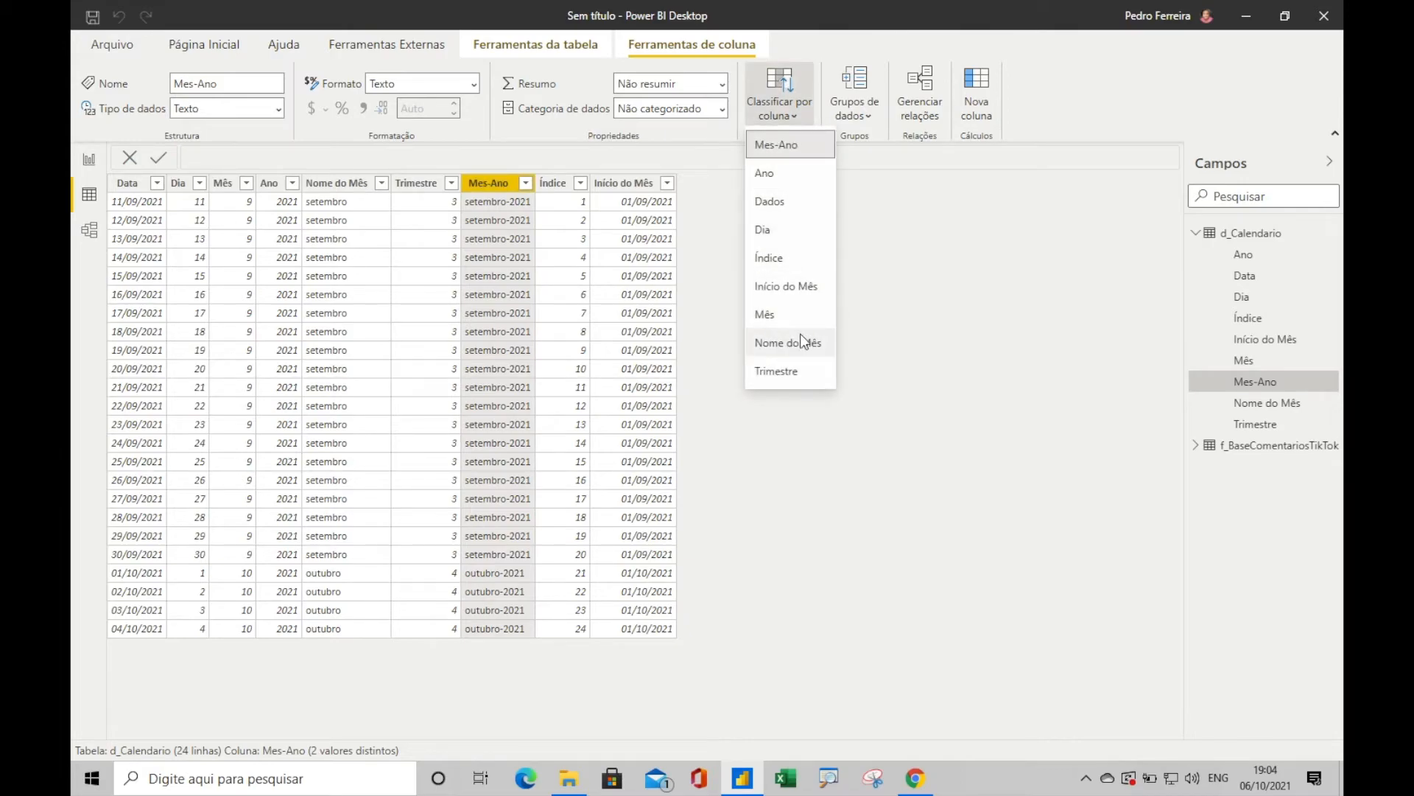
left_click(790, 280)
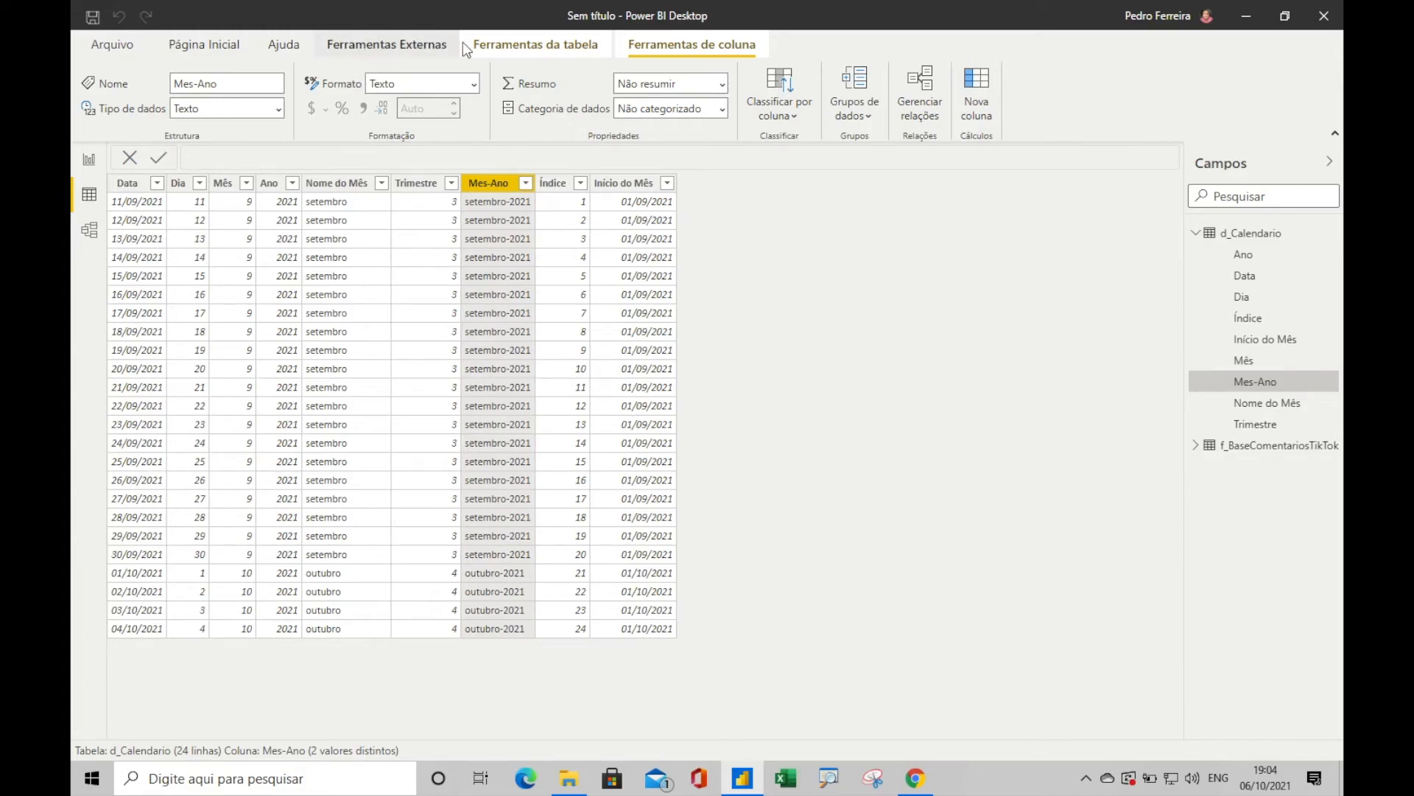
Mark d_Calendario as a date table, using Data as its date column
left_click(526, 43)
left_click(328, 112)
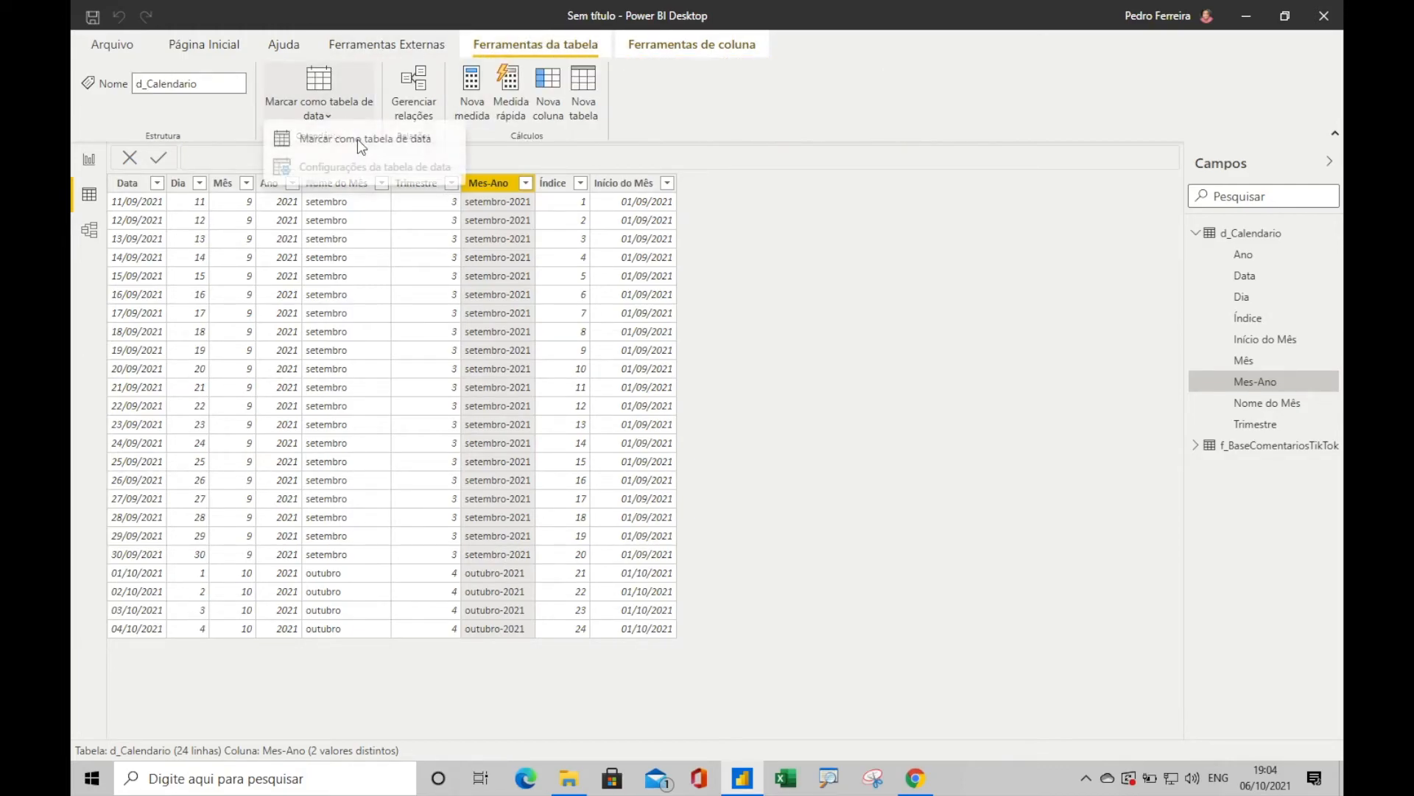
left_click(363, 147)
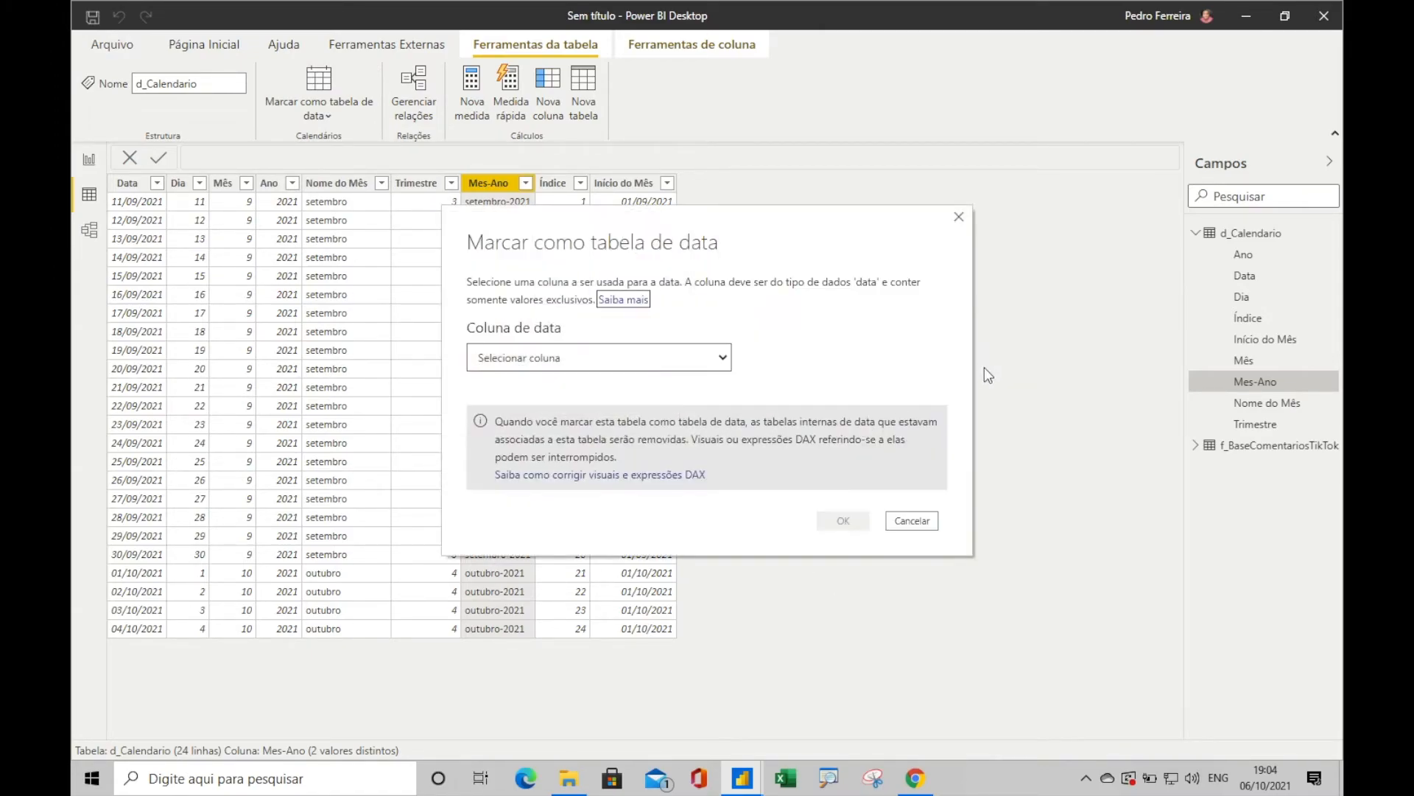
left_click(697, 366)
left_click(649, 397)
left_click(842, 520)
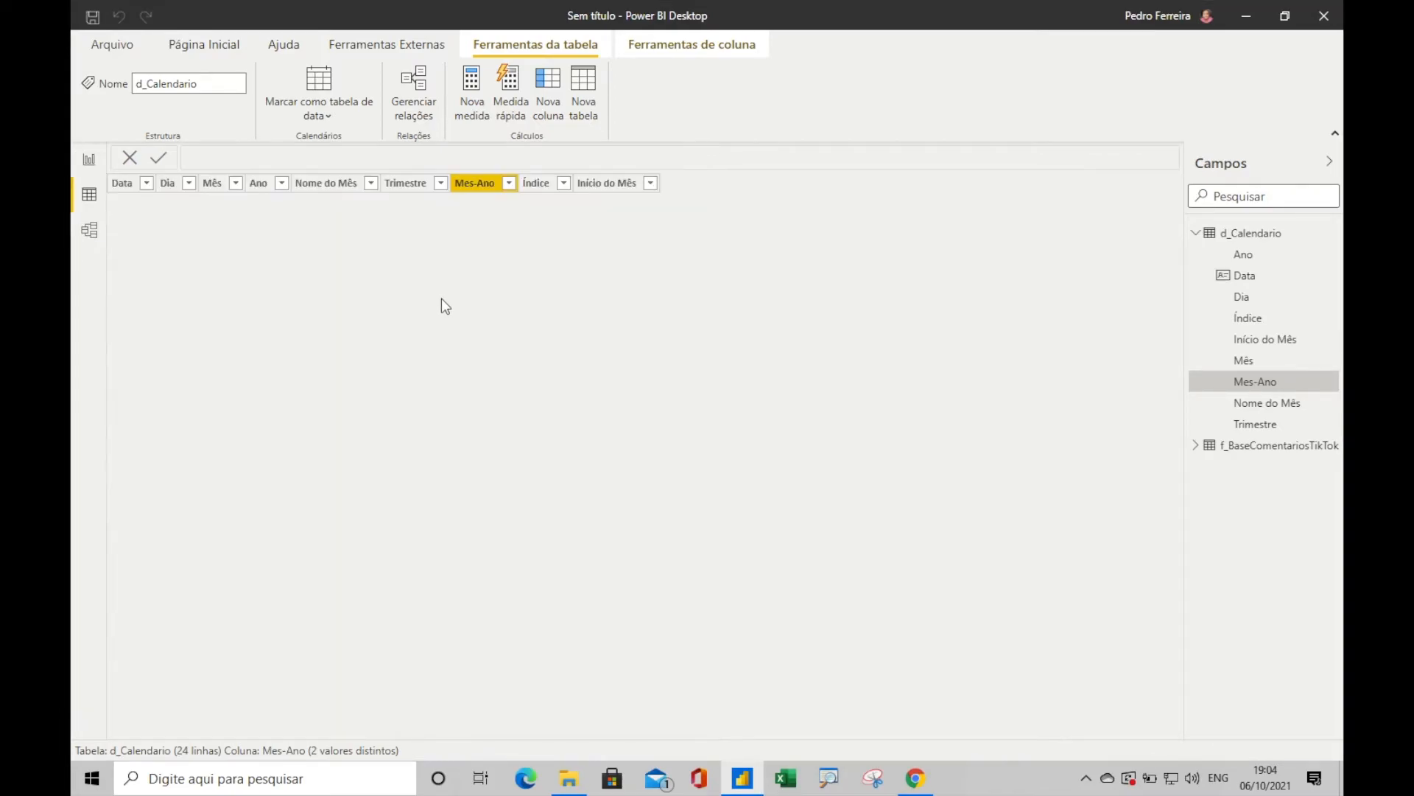
Format the Data column of f_BaseComentariosTikTok as a short date, *14/03/2001 (dd/mm/yyyy)
left_click(1223, 446)
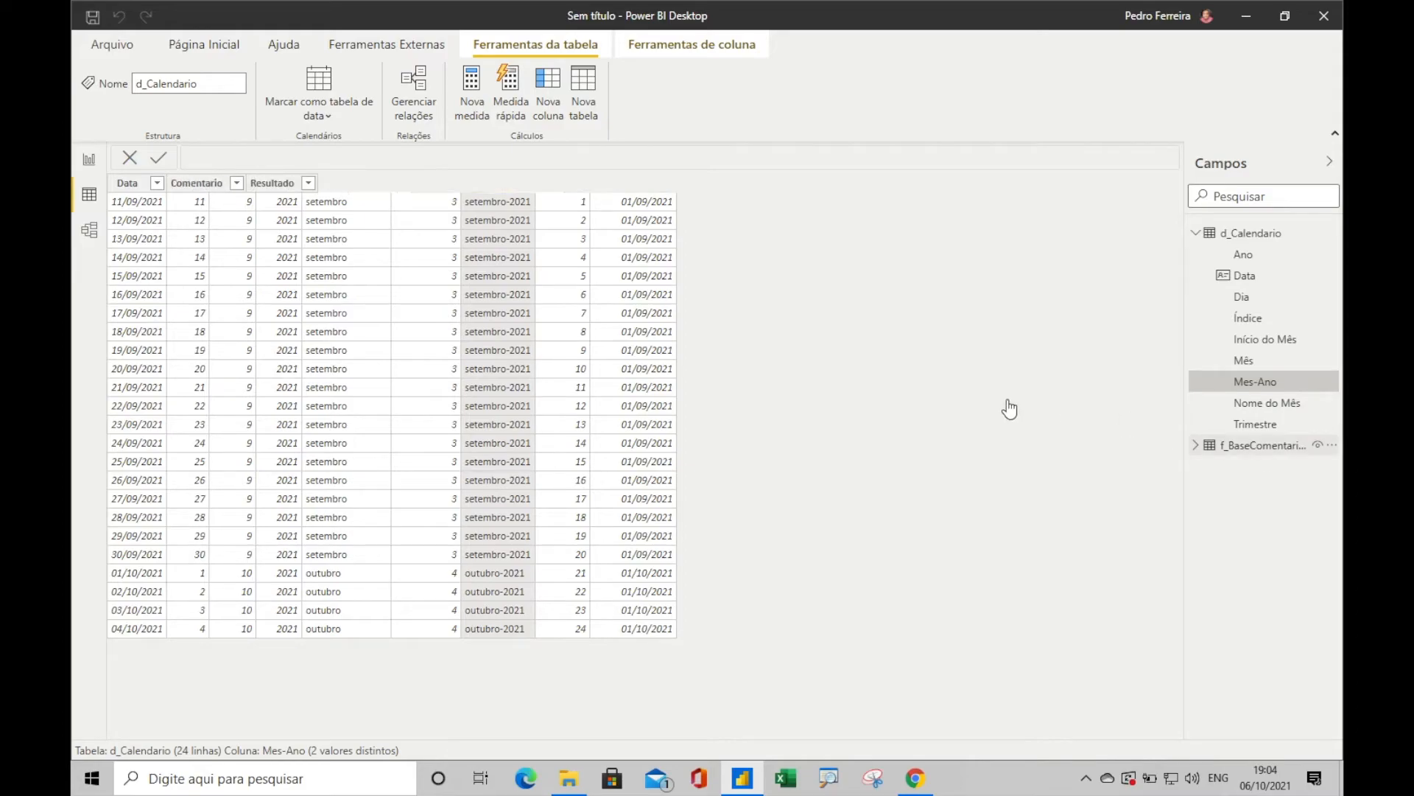
left_click(181, 183)
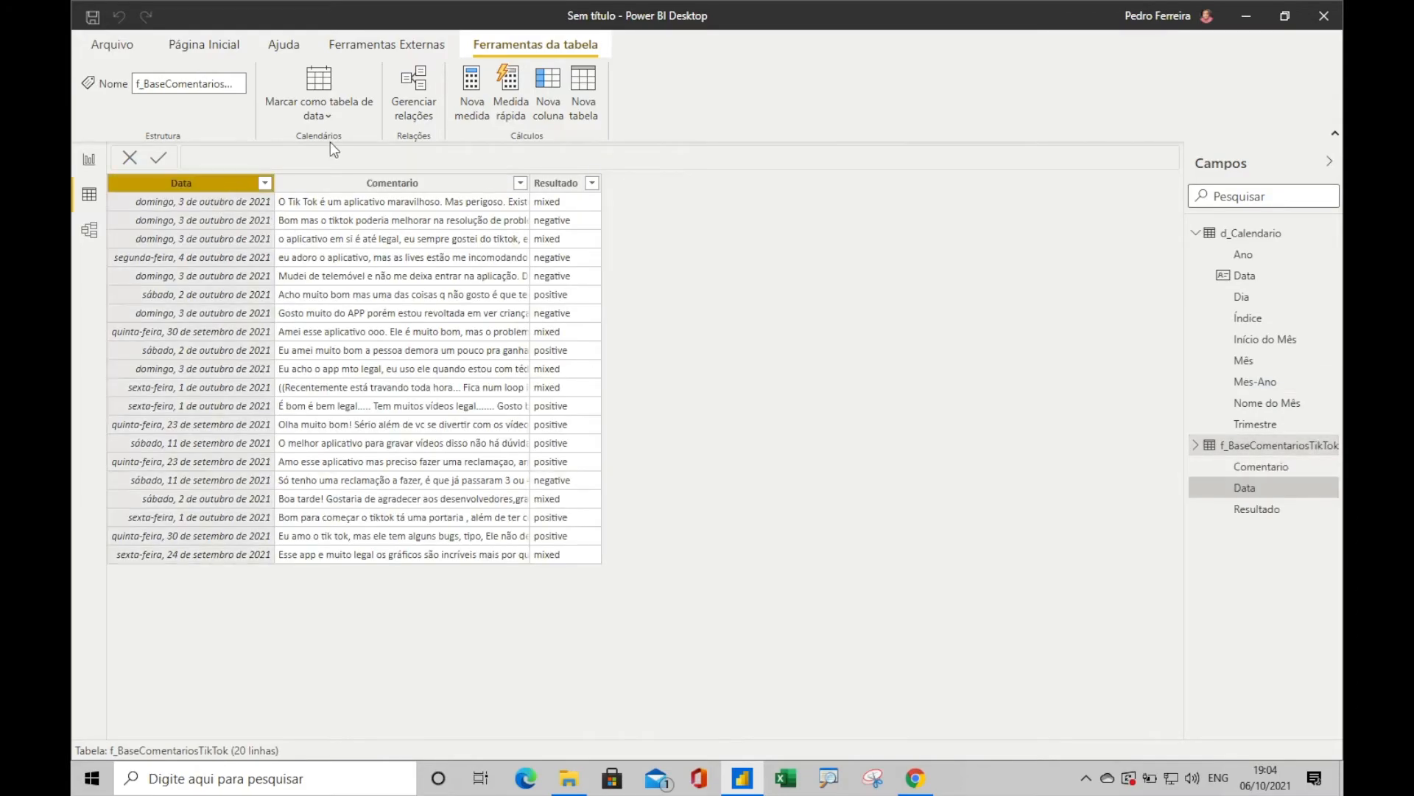
left_click(569, 46)
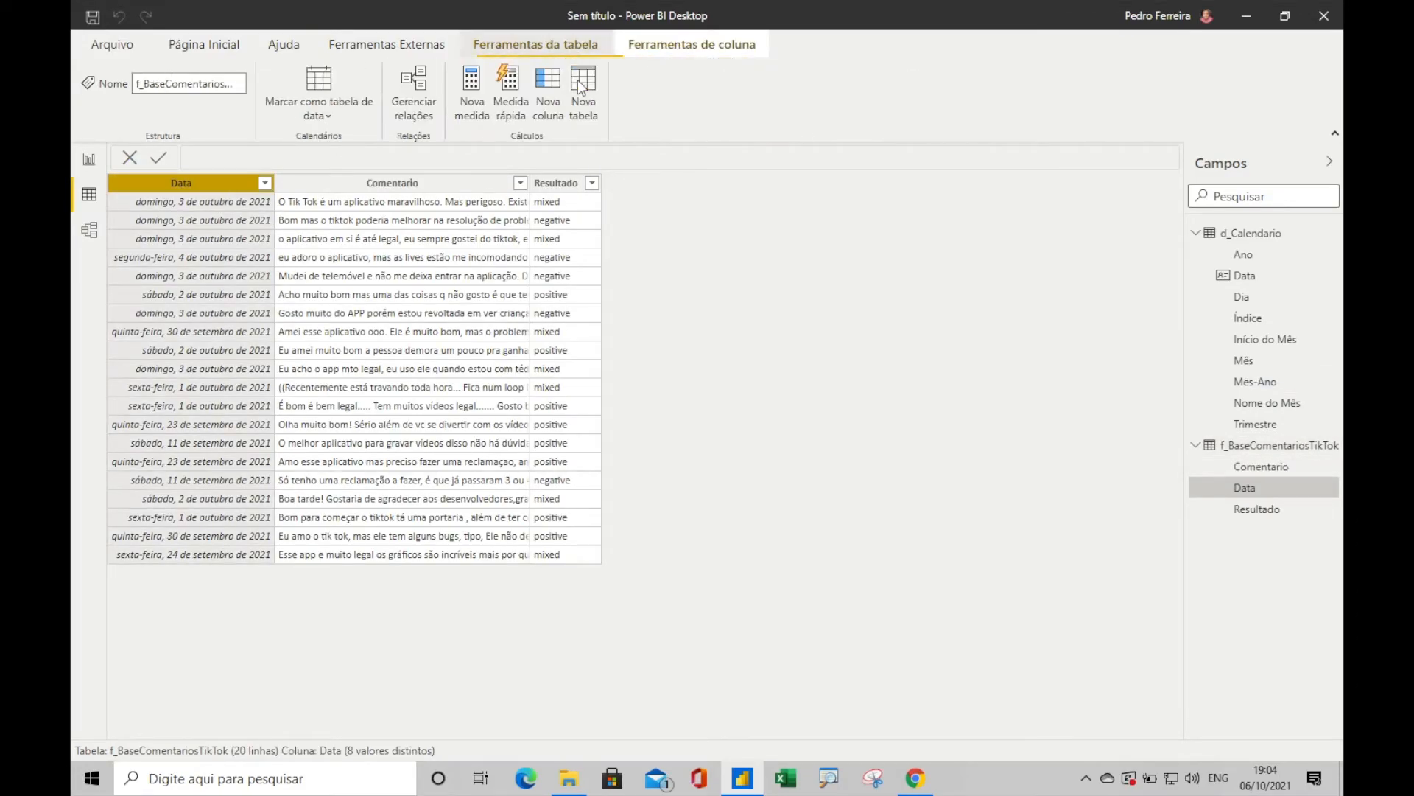
left_click(653, 47)
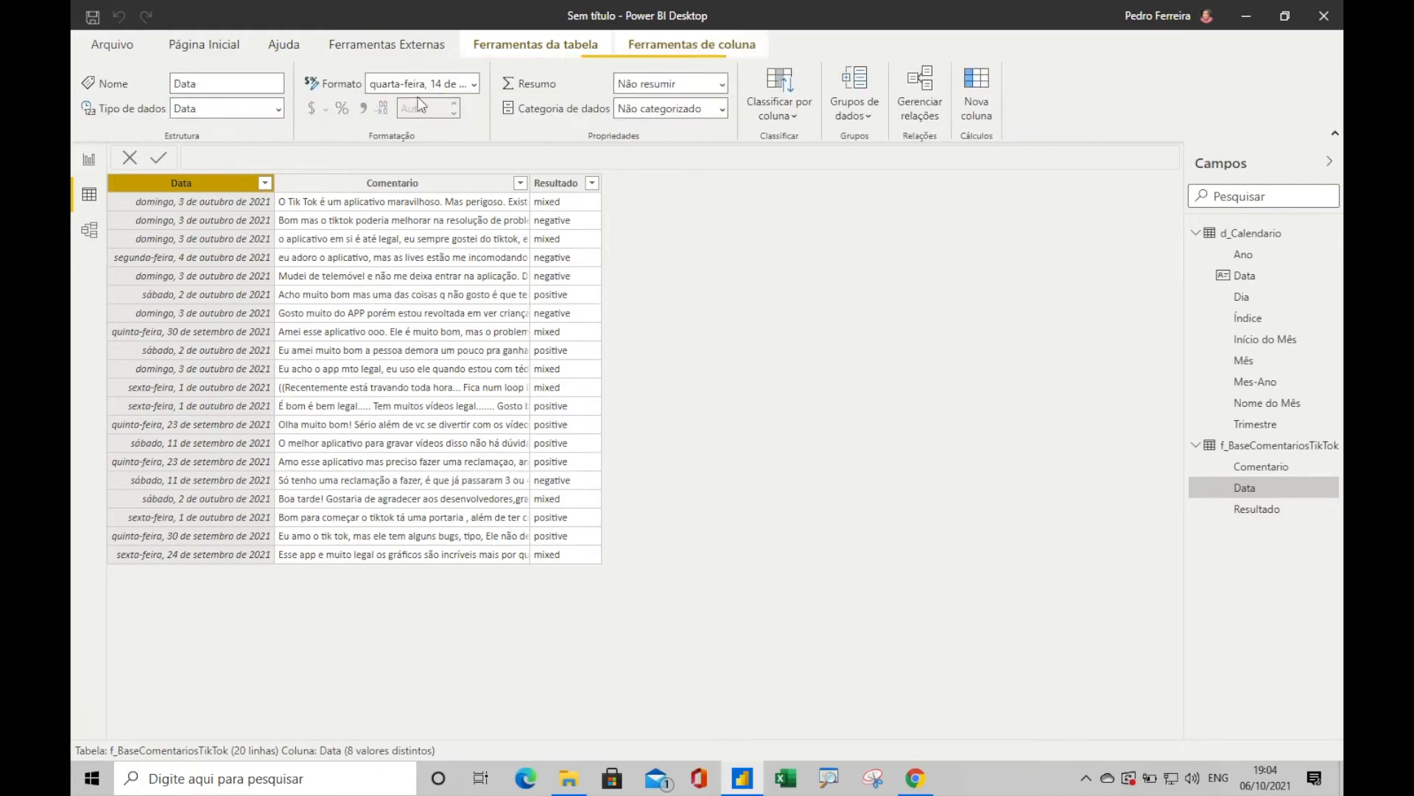
left_click(475, 84)
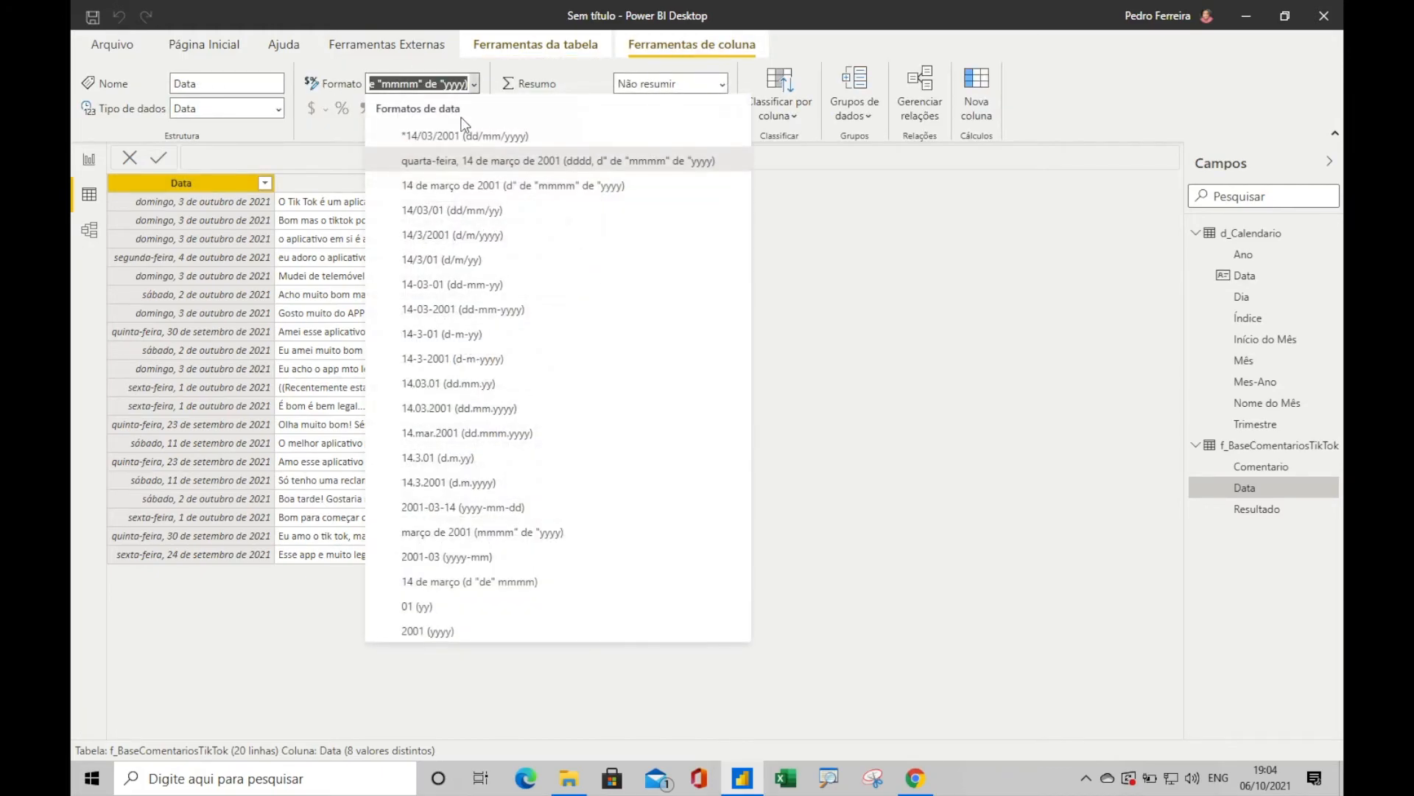
left_click(458, 133)
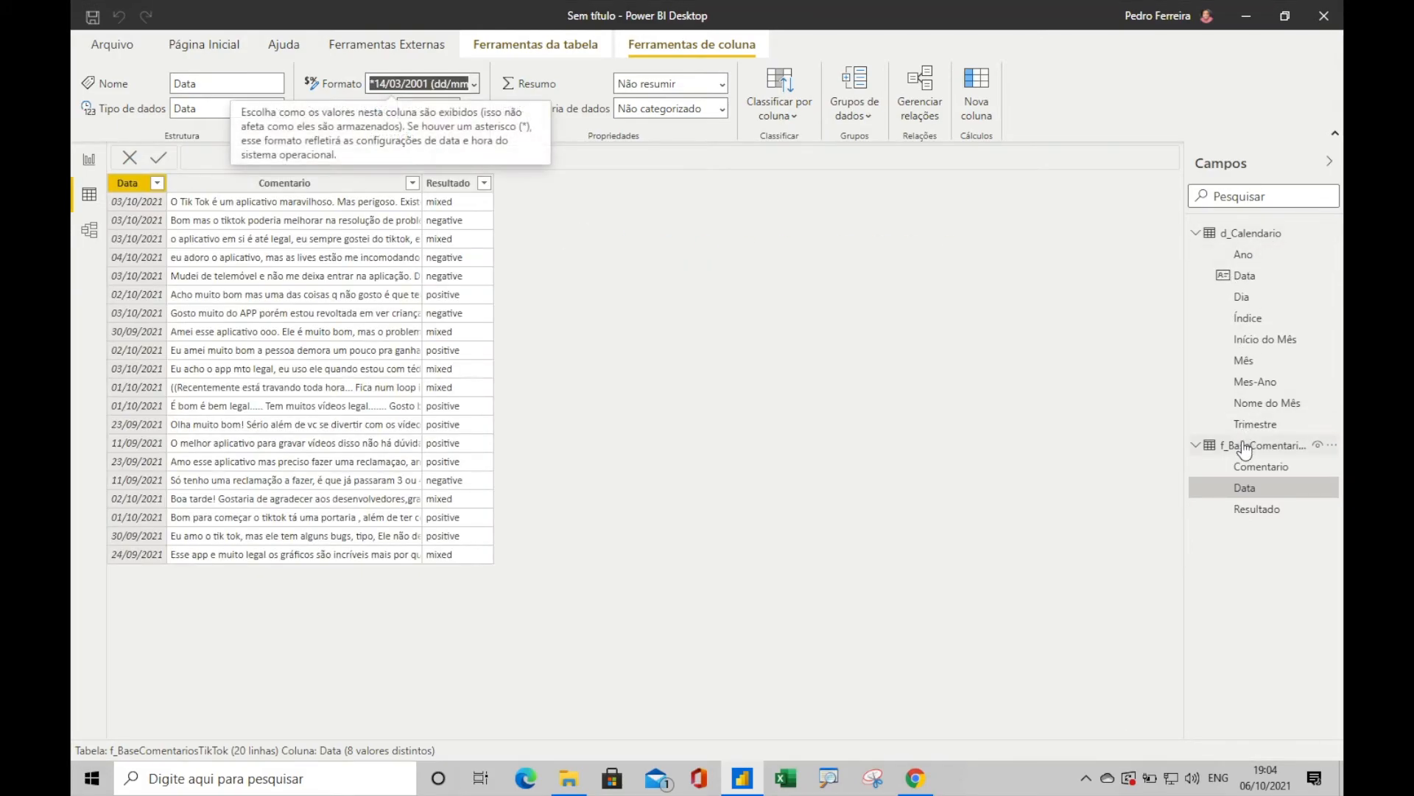
Create the measure Quantidade = COUNTROWS(f_BaseComentariosTikTok) in f_BaseComentariosTikTok and format it with a thousands separator
right_click(1245, 443)
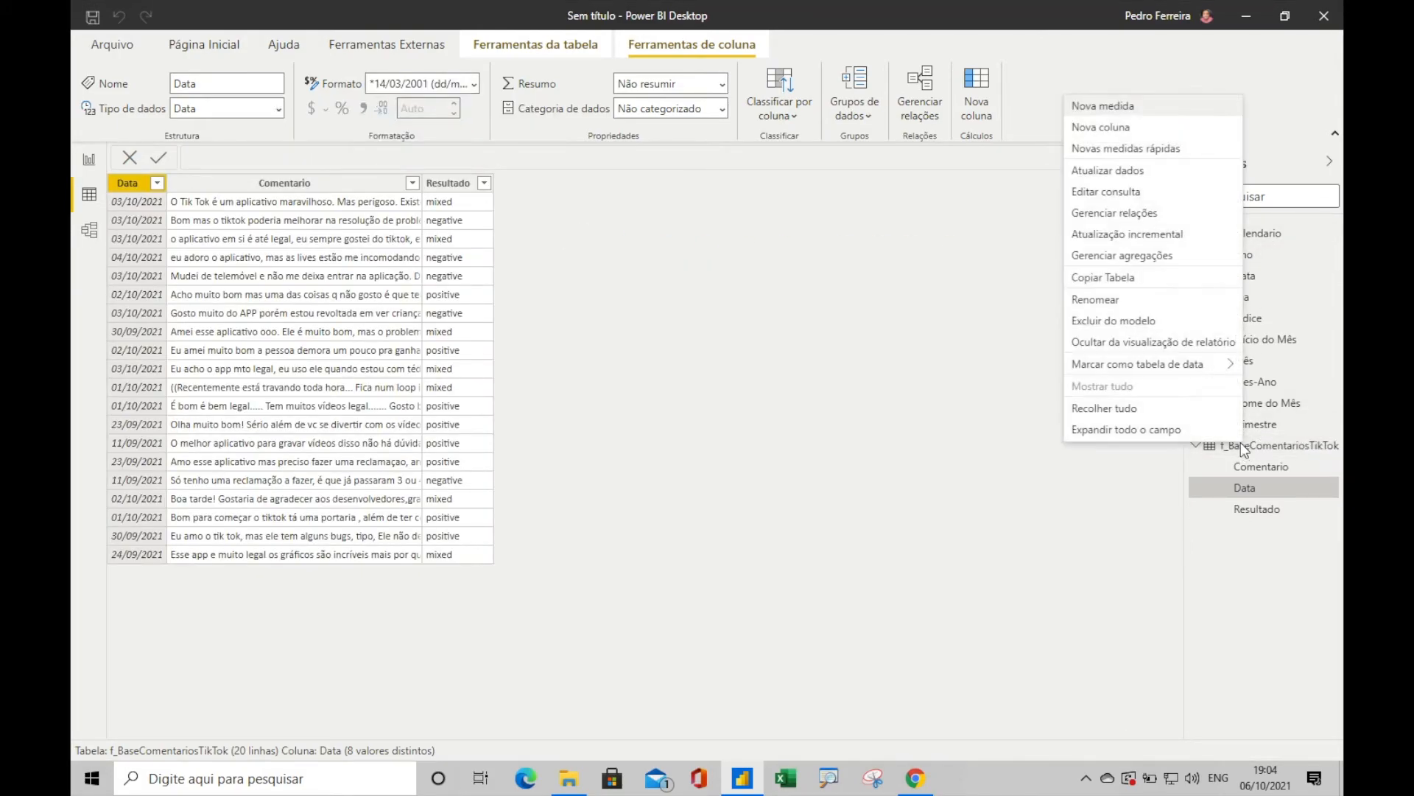
left_click(1121, 109)
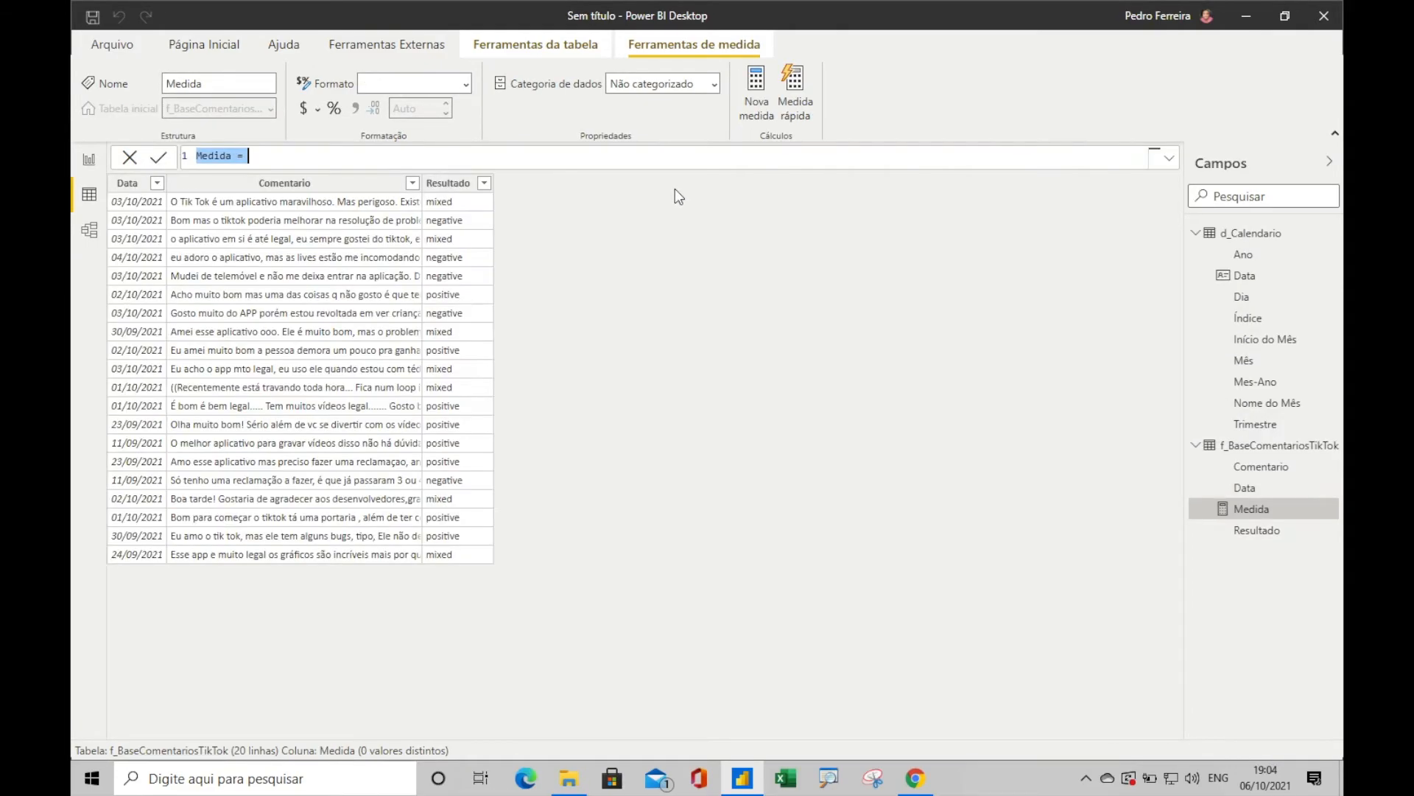
type("Quantidade = count")
key("Down")
key("Down")
key("Down")
key("Down")
key("Tab")
type("f")
key("Down")
key("Down")
key("Down")
key("Down")
key("Down")
key("Tab")
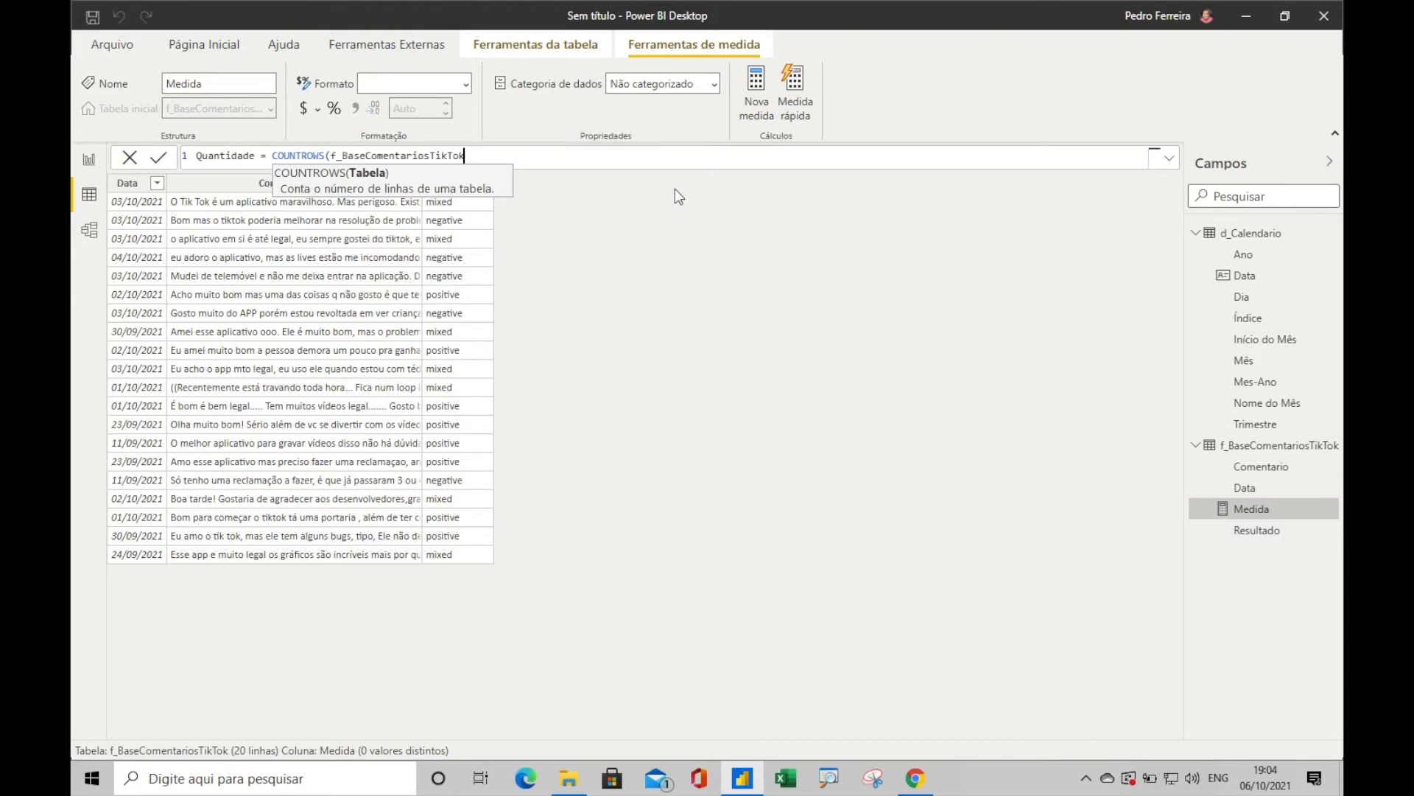
type(")")
key("Return")
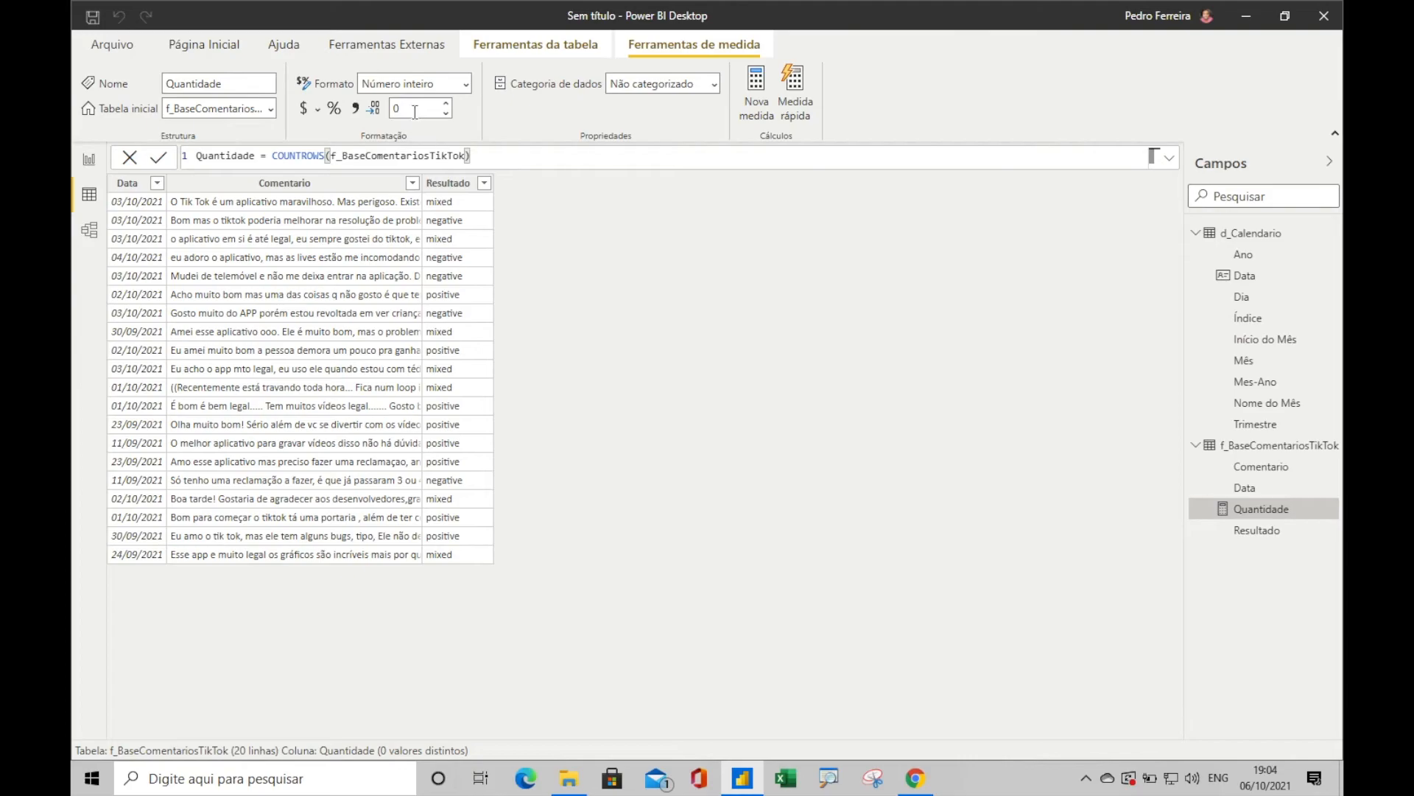
left_click(357, 112)
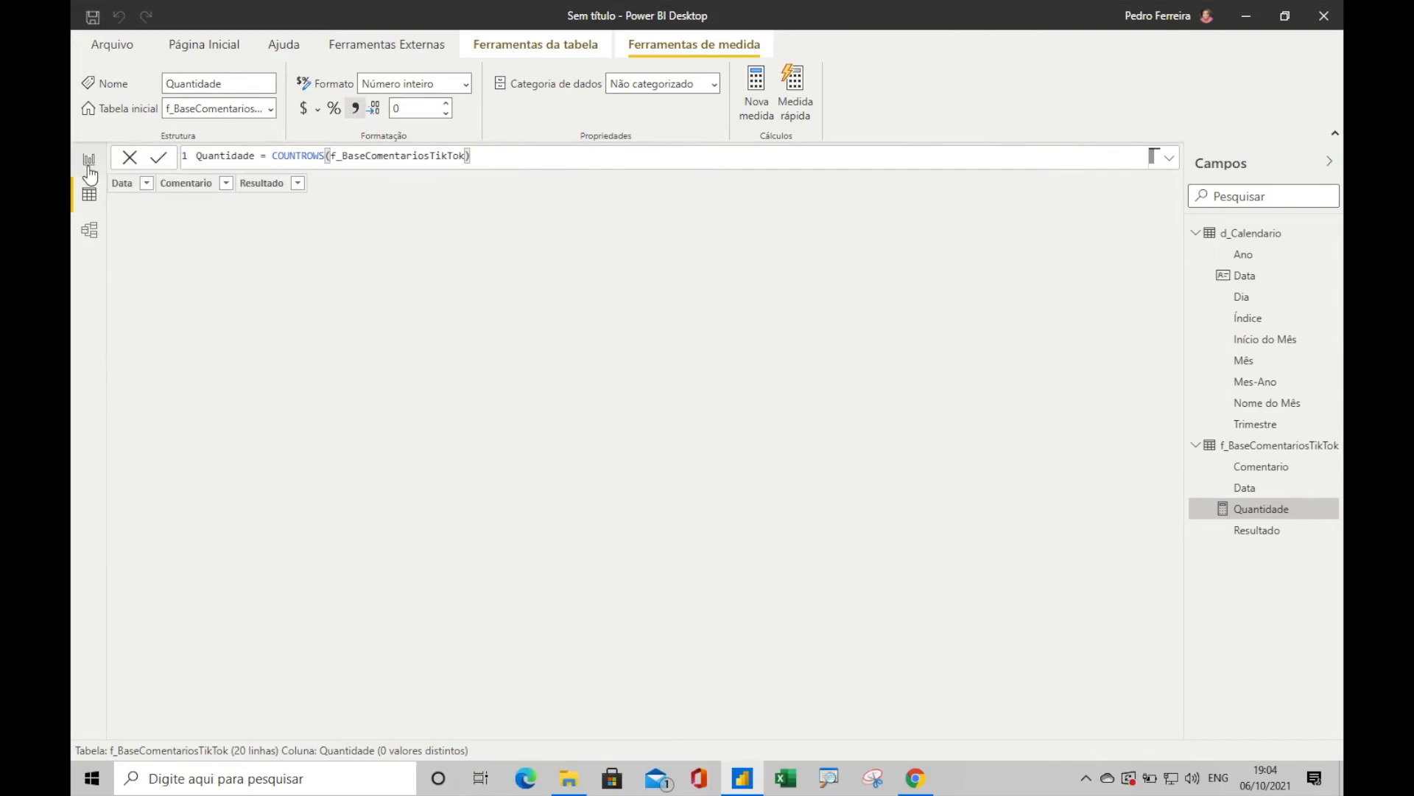
Add a 100% stacked bar chart to the report page and enlarge it to fill the page
left_click(89, 163)
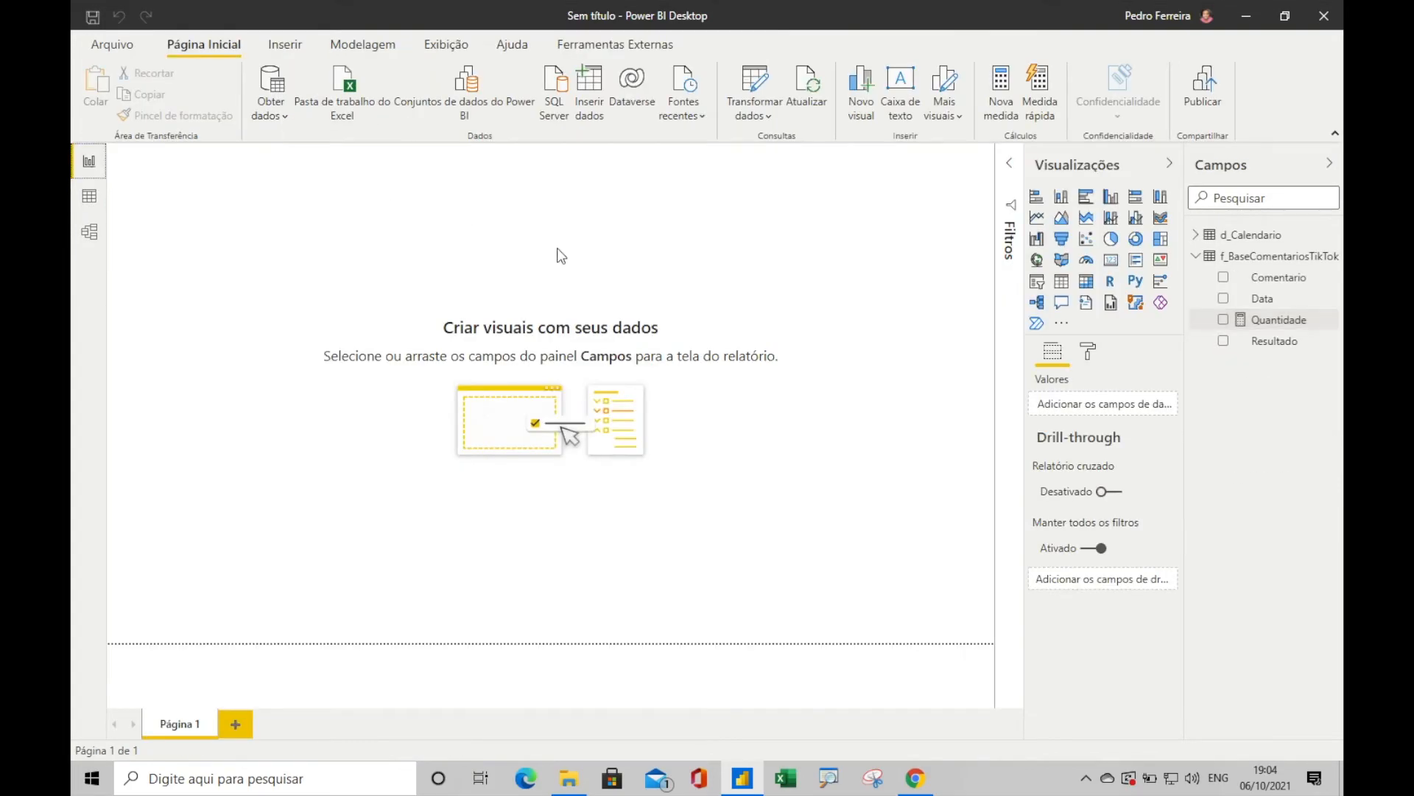
left_click(1135, 196)
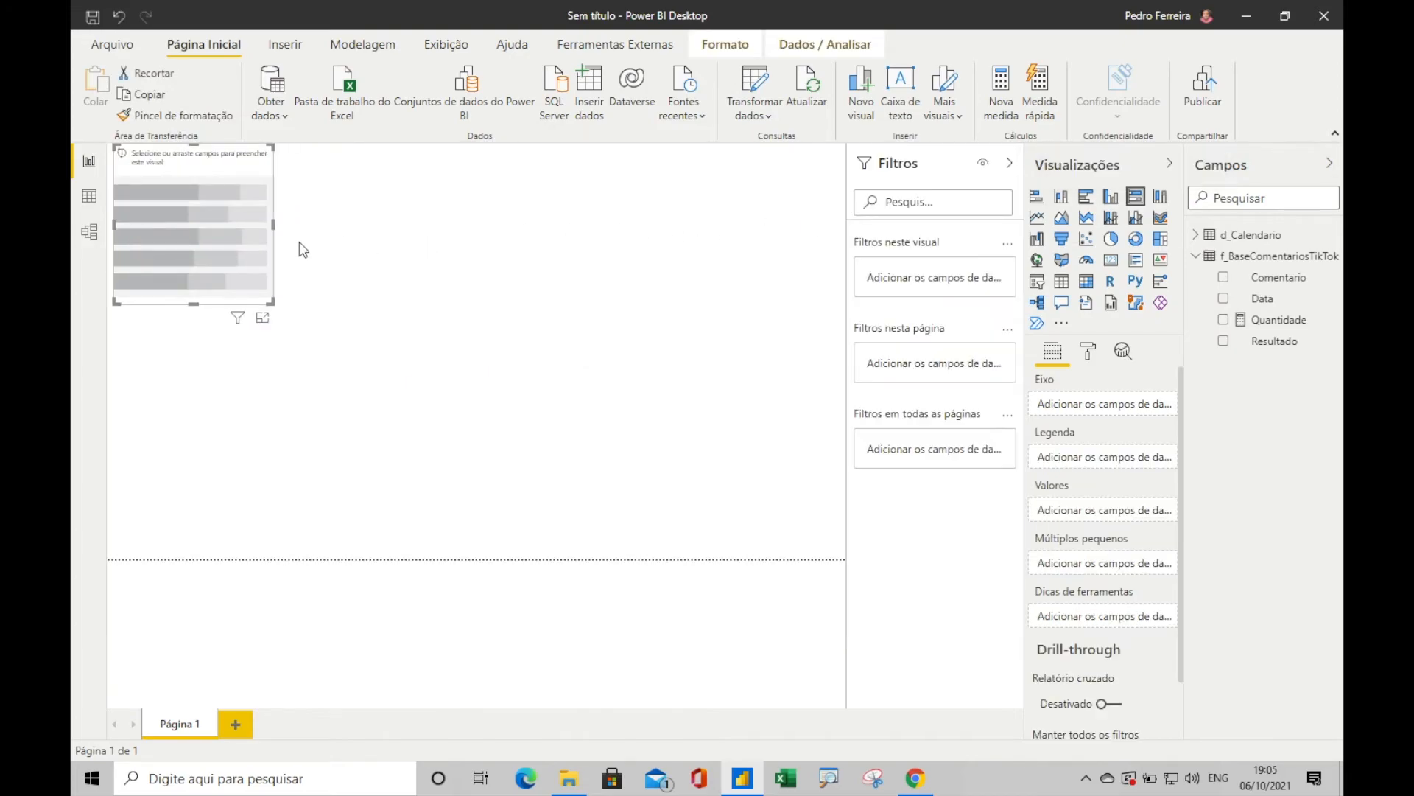
left_click_drag(272, 302, 844, 559)
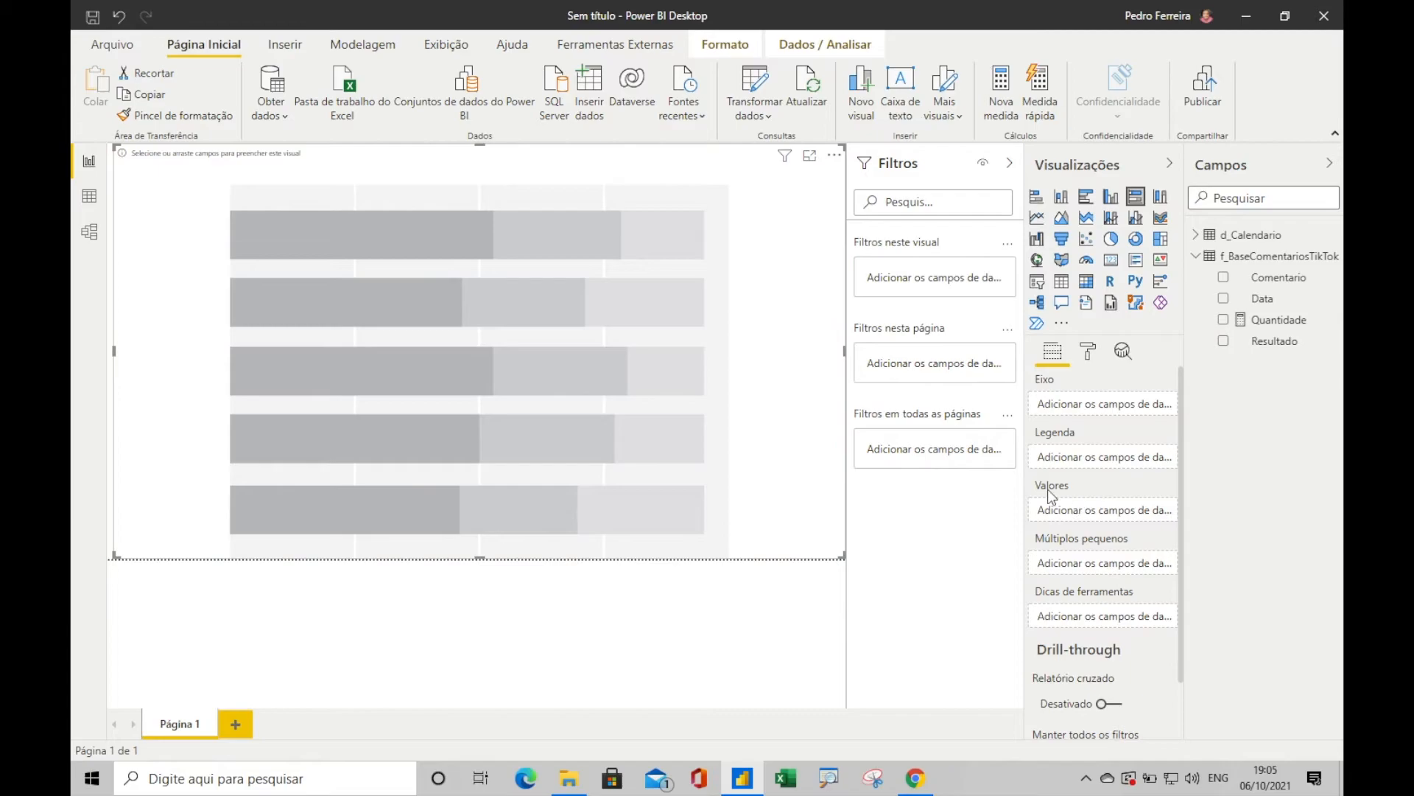
Assign Mes-Ano to the chart's axis, Quantidade to its values and Resultado to its legend
left_click(1196, 235)
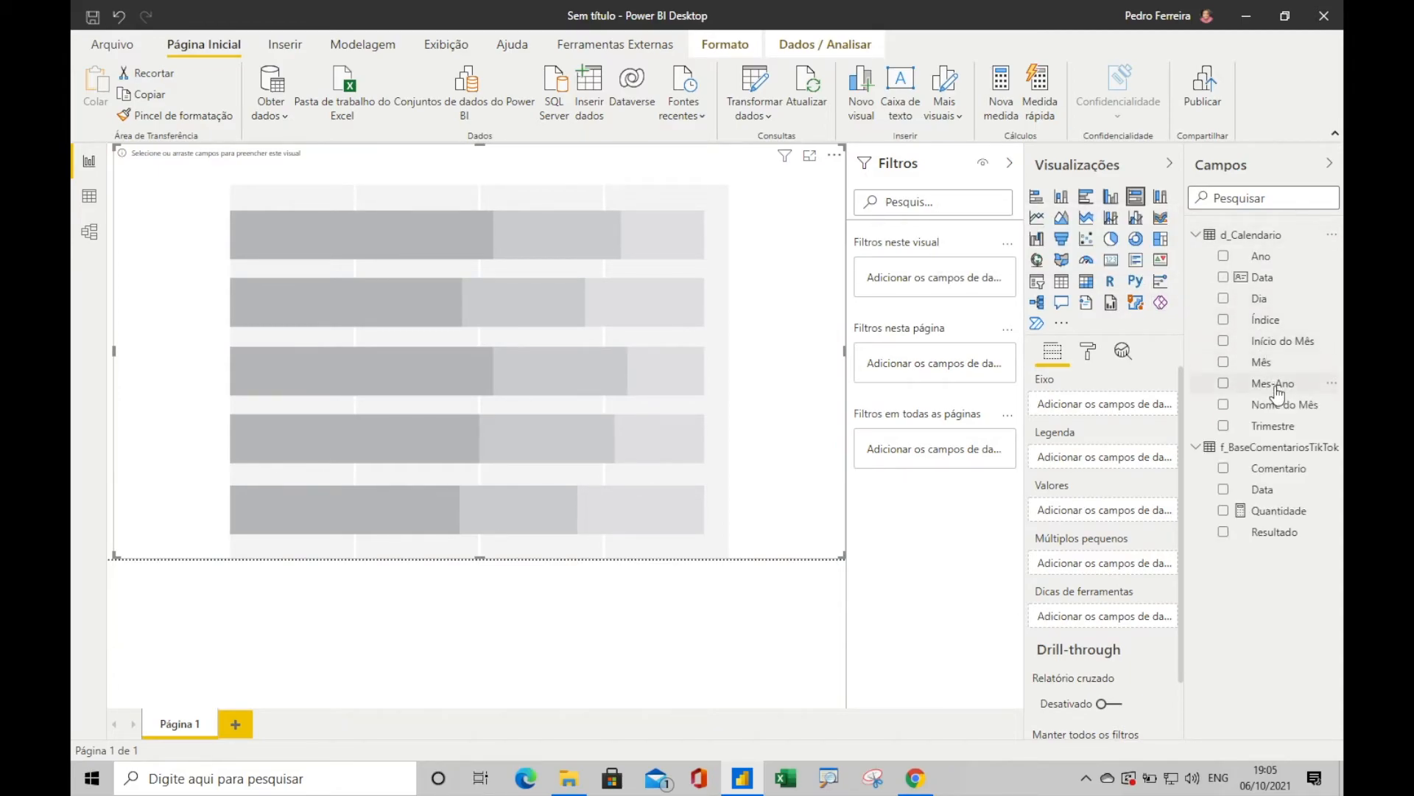
left_click_drag(1276, 393, 1095, 411)
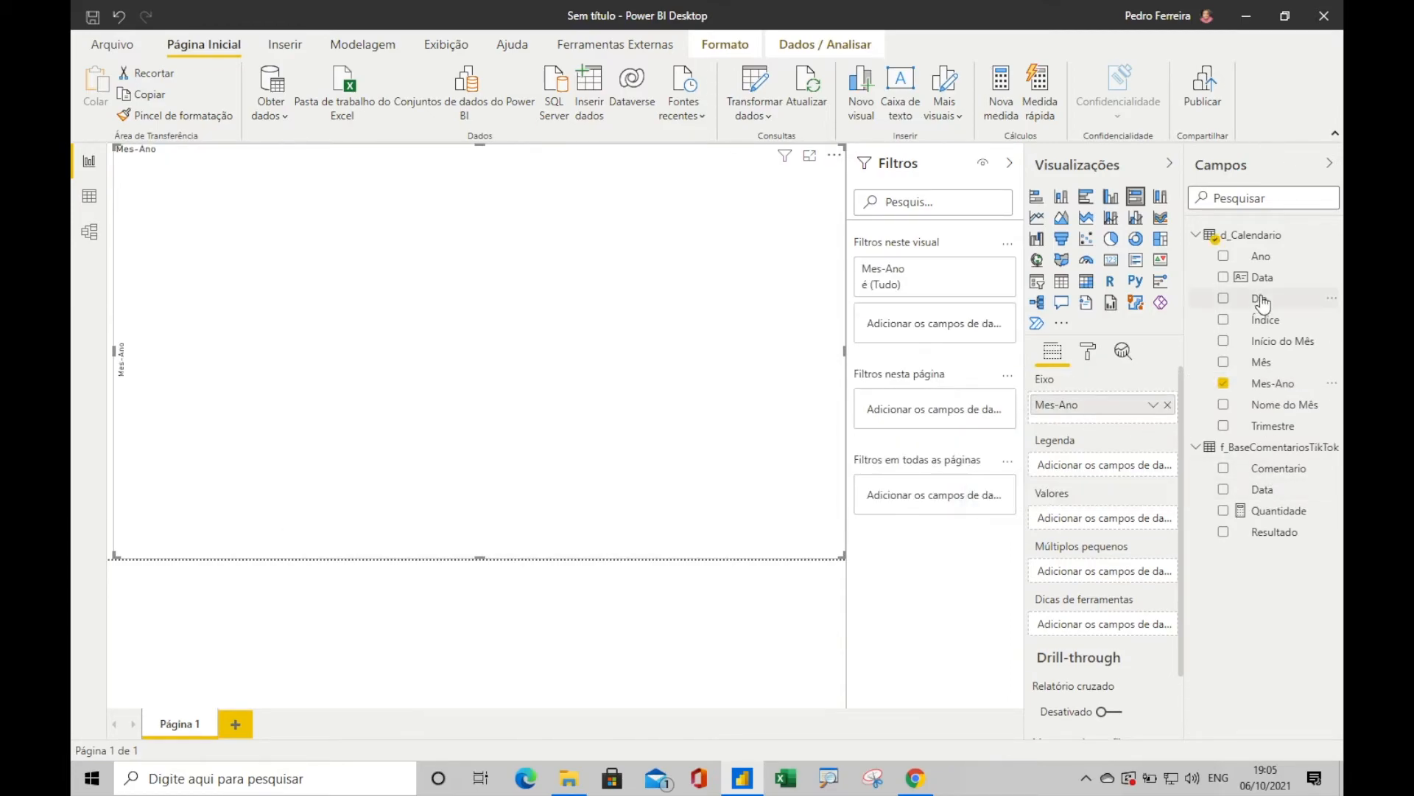
left_click_drag(1279, 512, 1149, 519)
left_click_drag(1267, 544, 1112, 477)
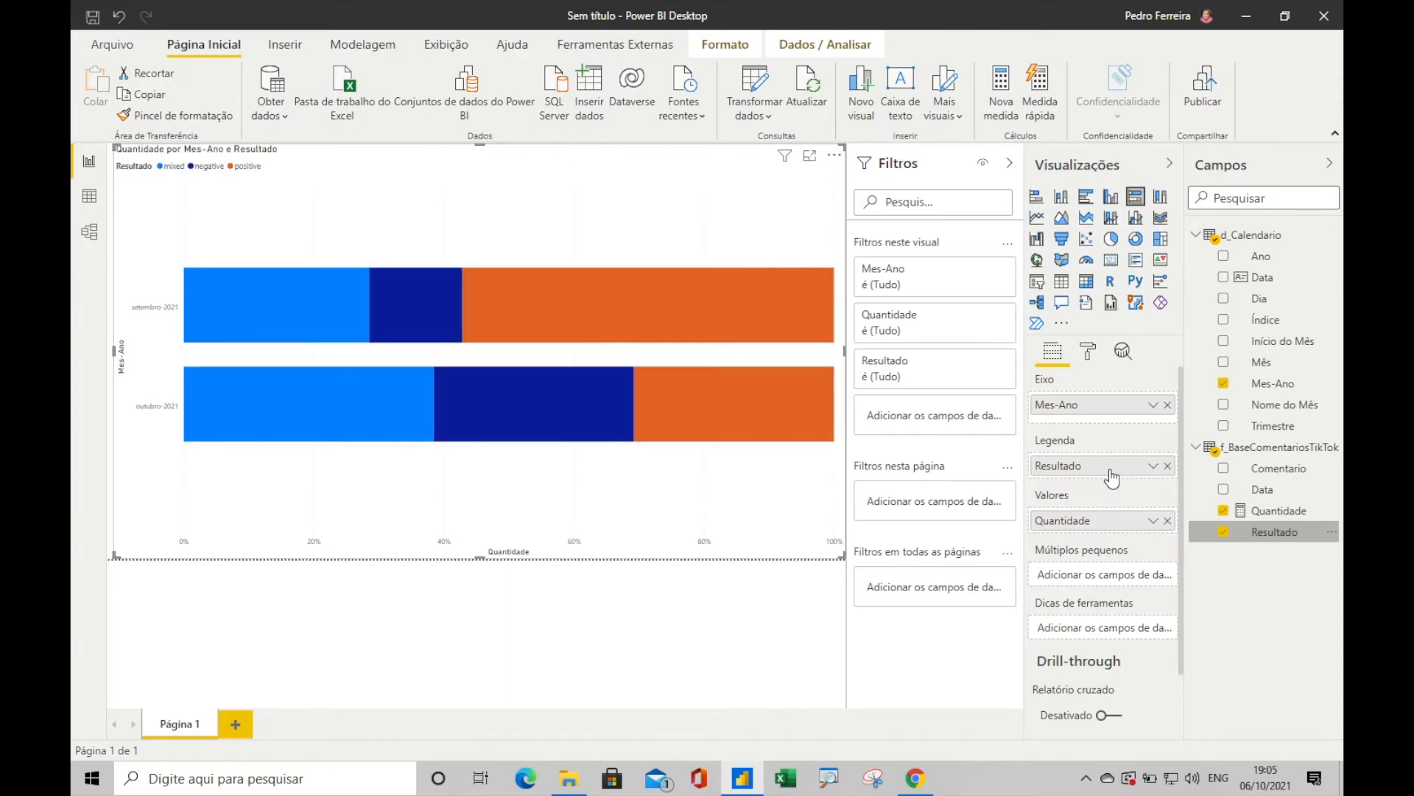
Turn on the chart's data labels and set their percentages to 0 decimal places
left_click(1088, 351)
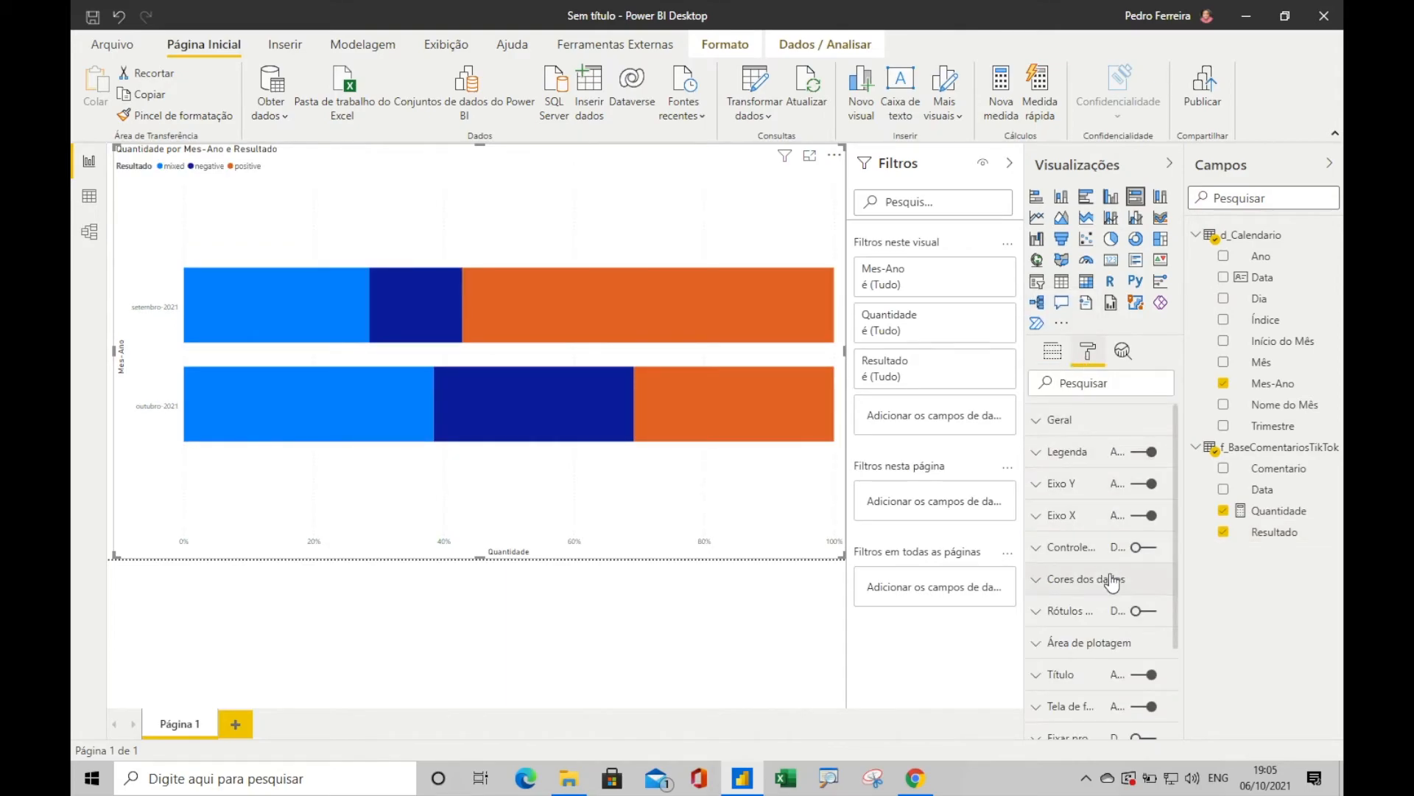
left_click(1139, 612)
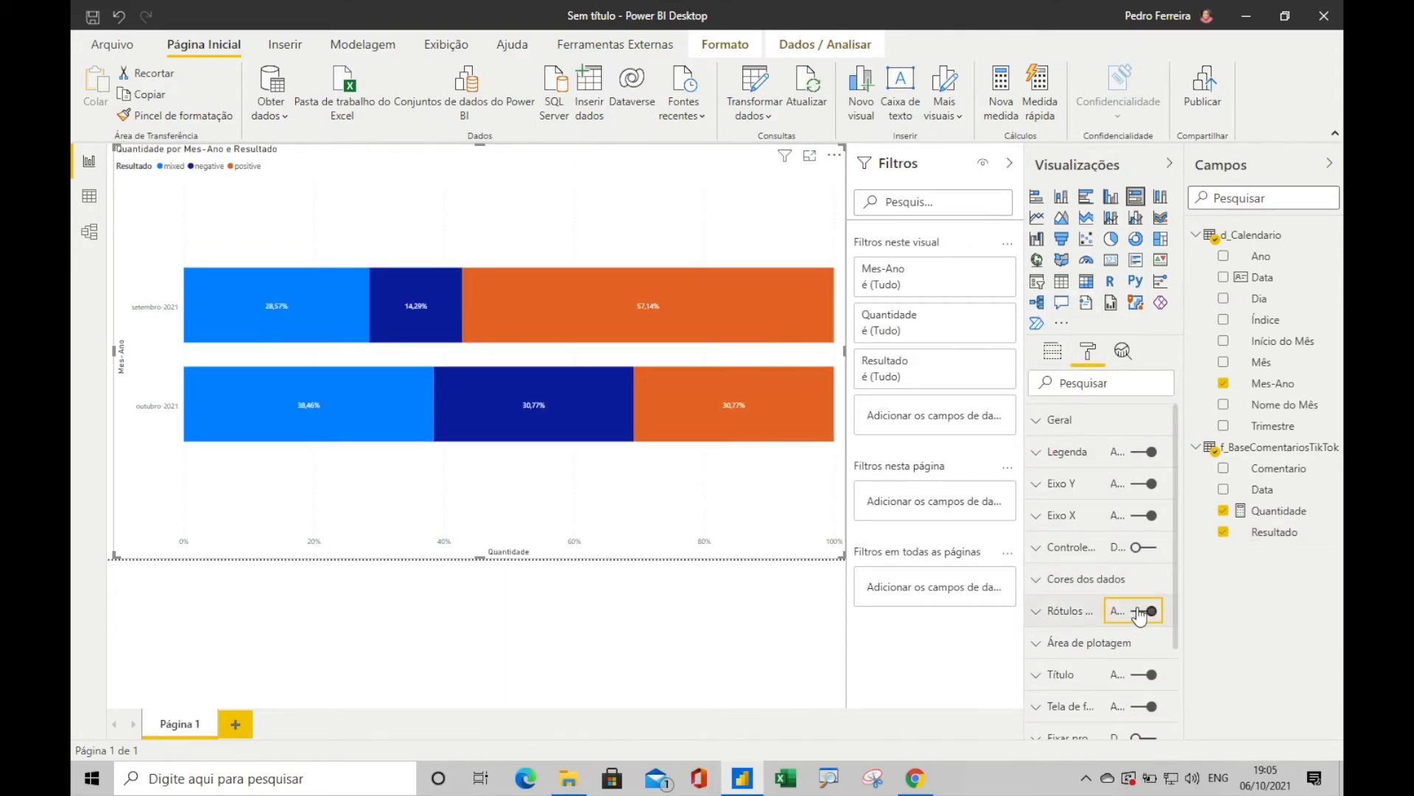
left_click(1046, 620)
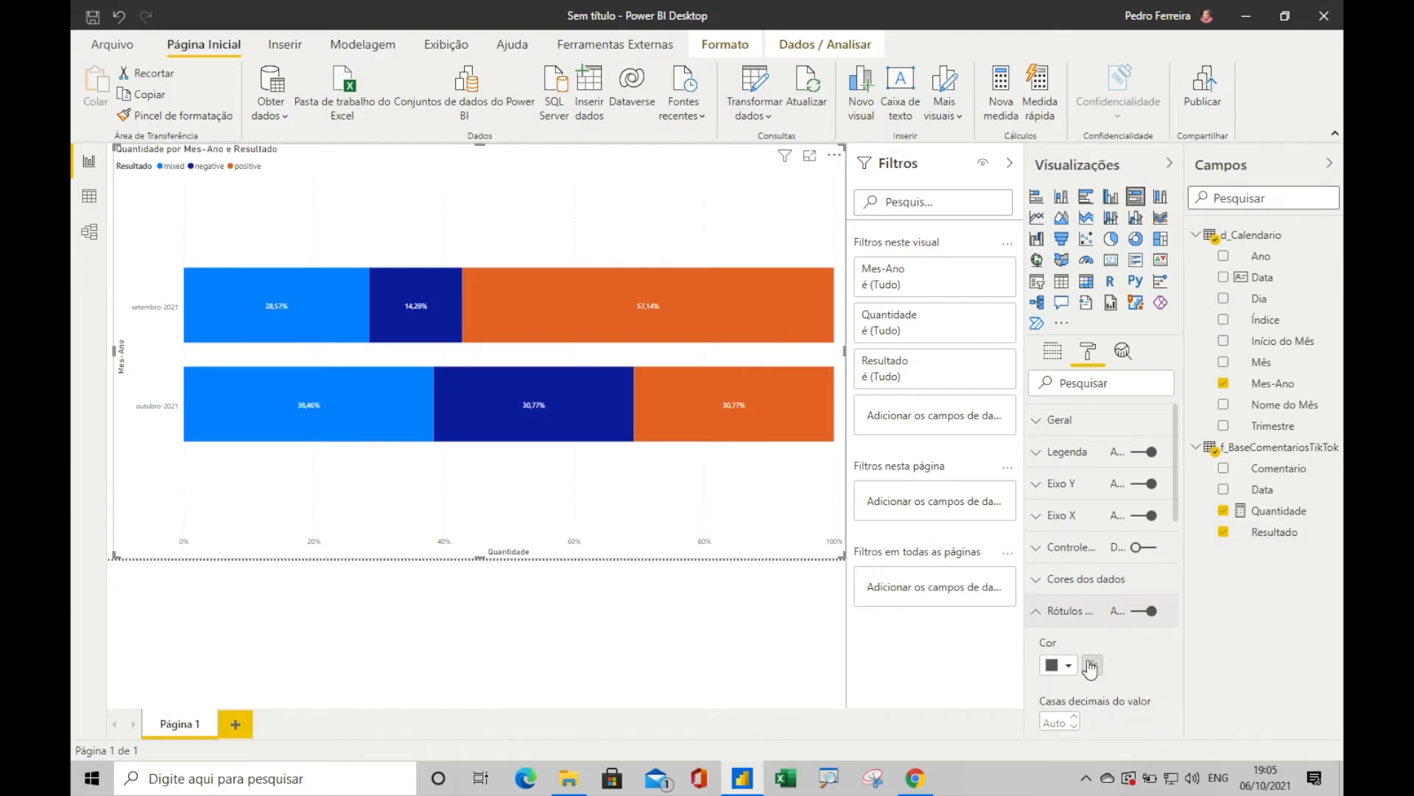
left_click(1055, 718)
type("0")
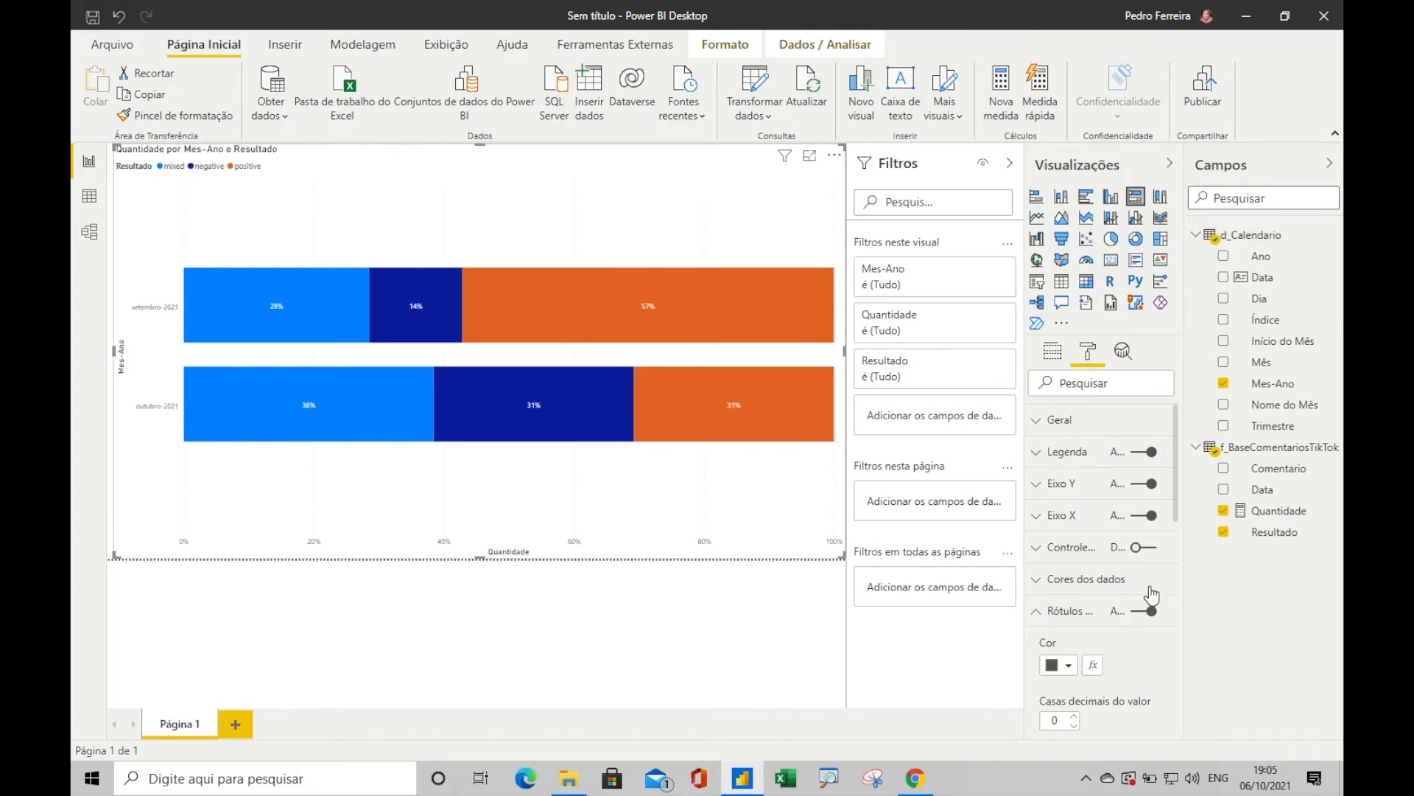
Collapse the Visualizações, Campos and Filtros panes and compare the sentiment percentages for setembro-2021 and outubro-2021
left_click(1172, 165)
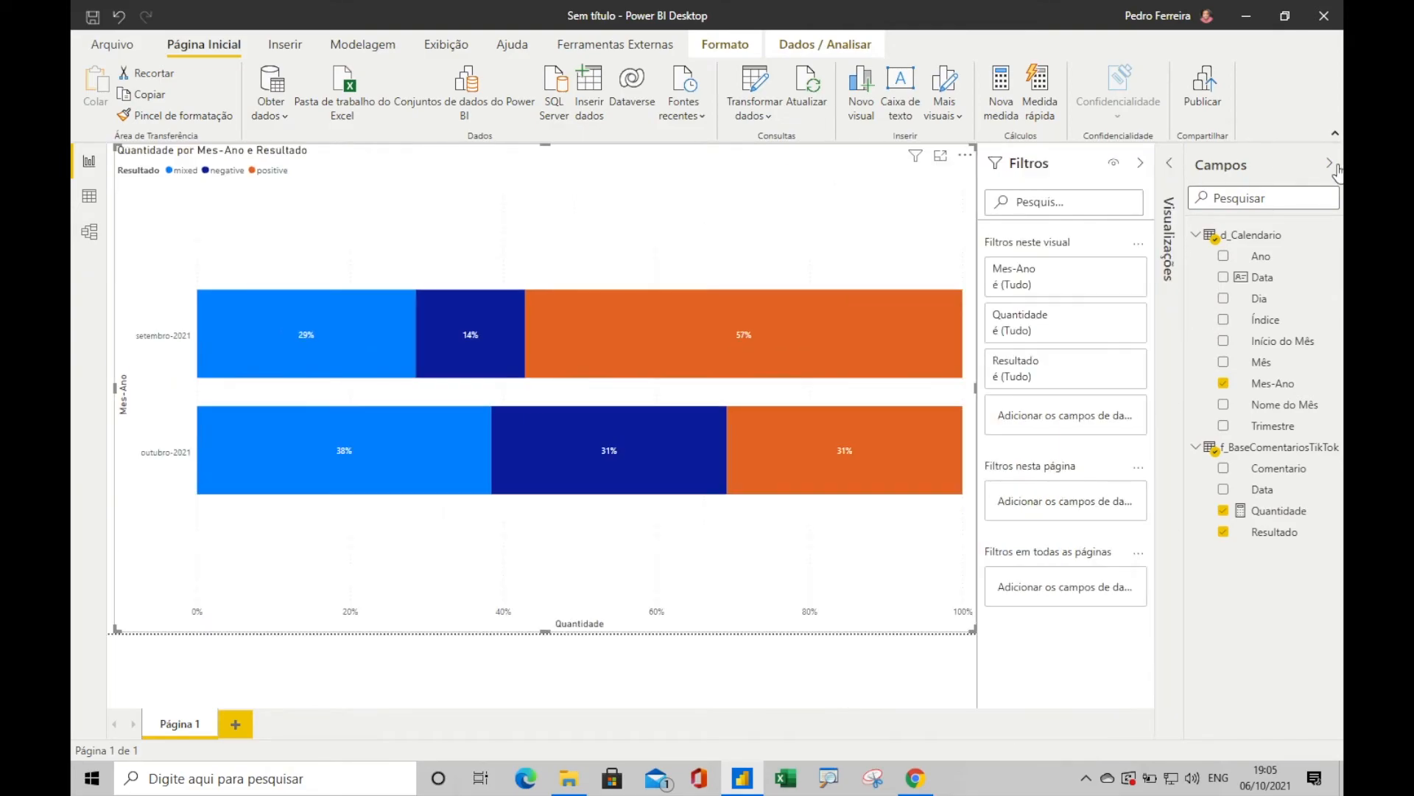
left_click(1329, 163)
left_click(1273, 165)
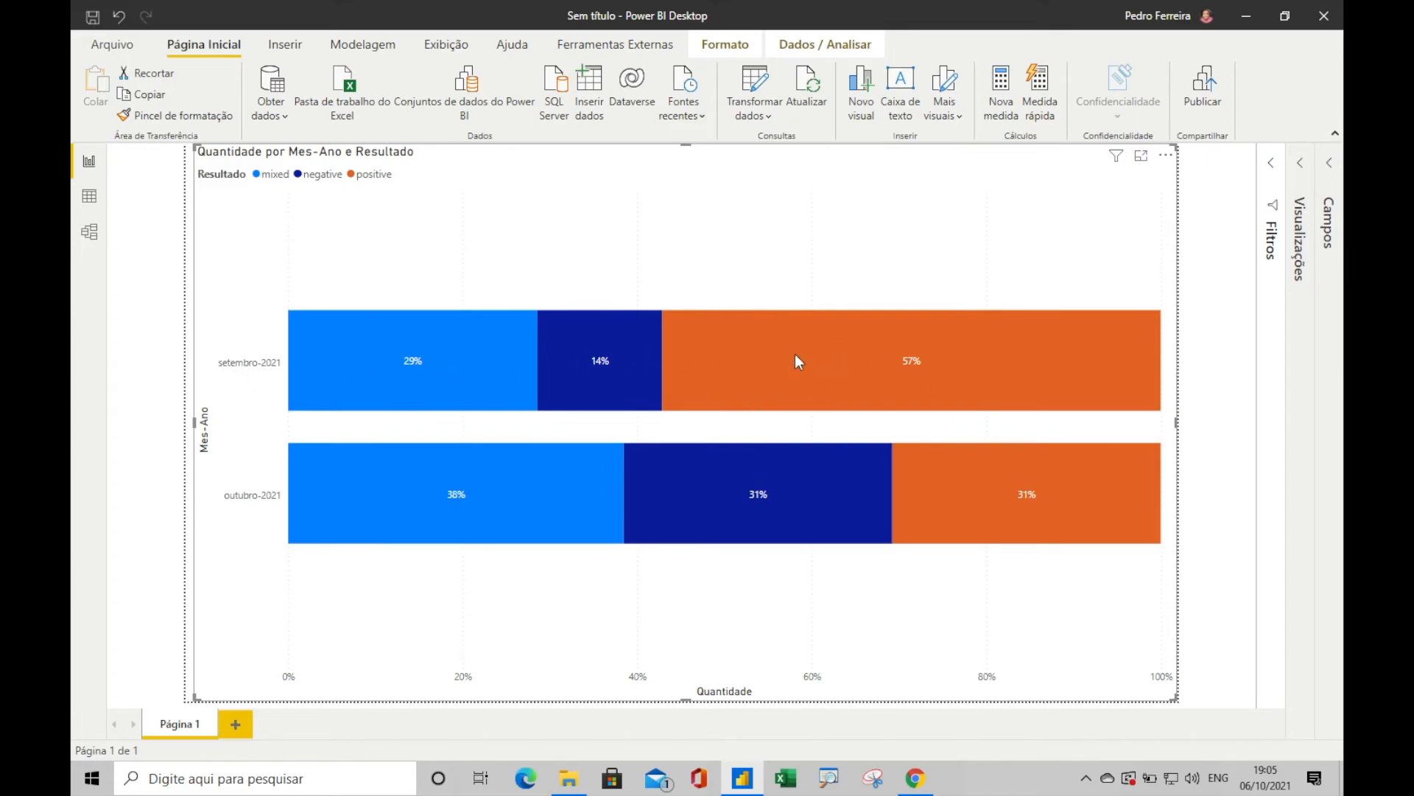
mouse_move(837, 355)
mouse_move(433, 333)
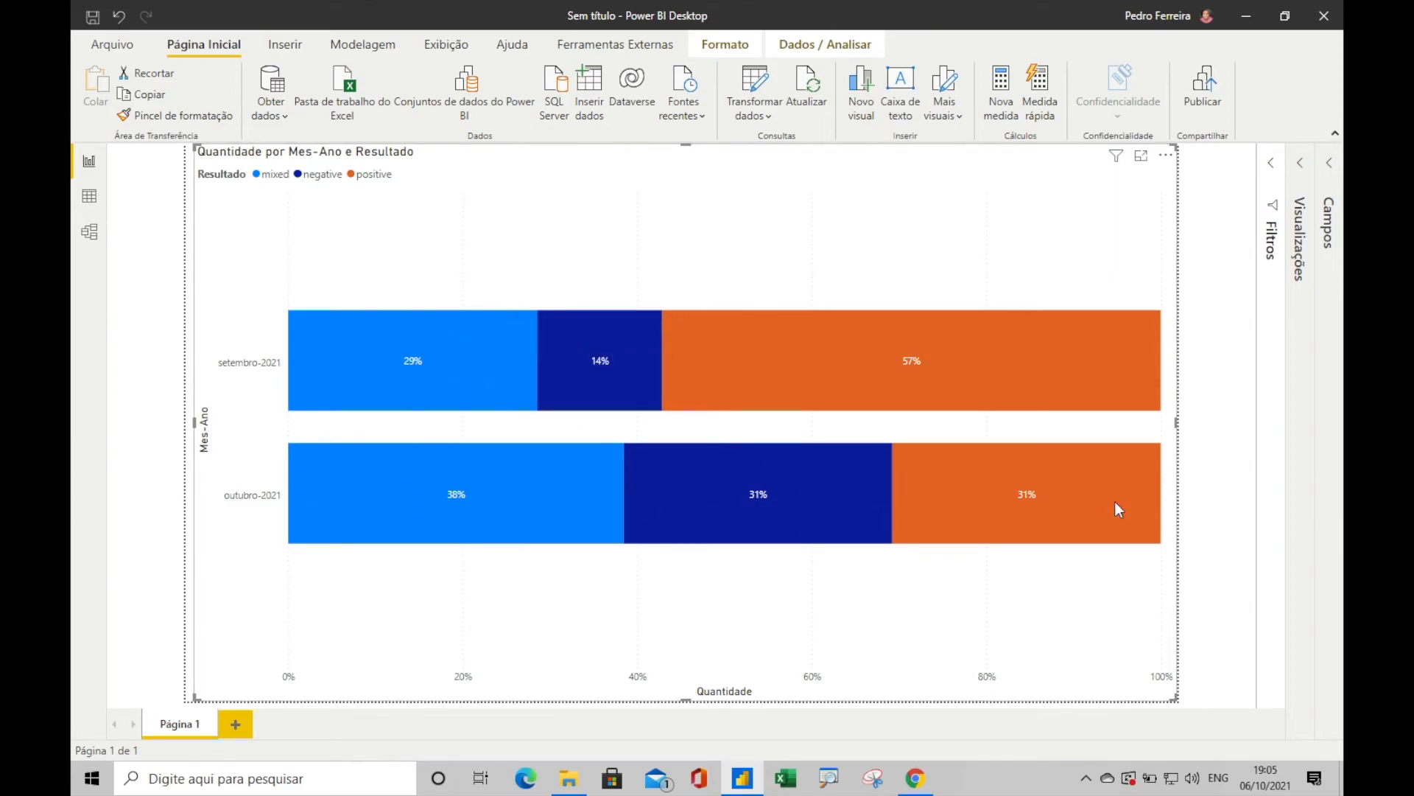
mouse_move(1039, 493)
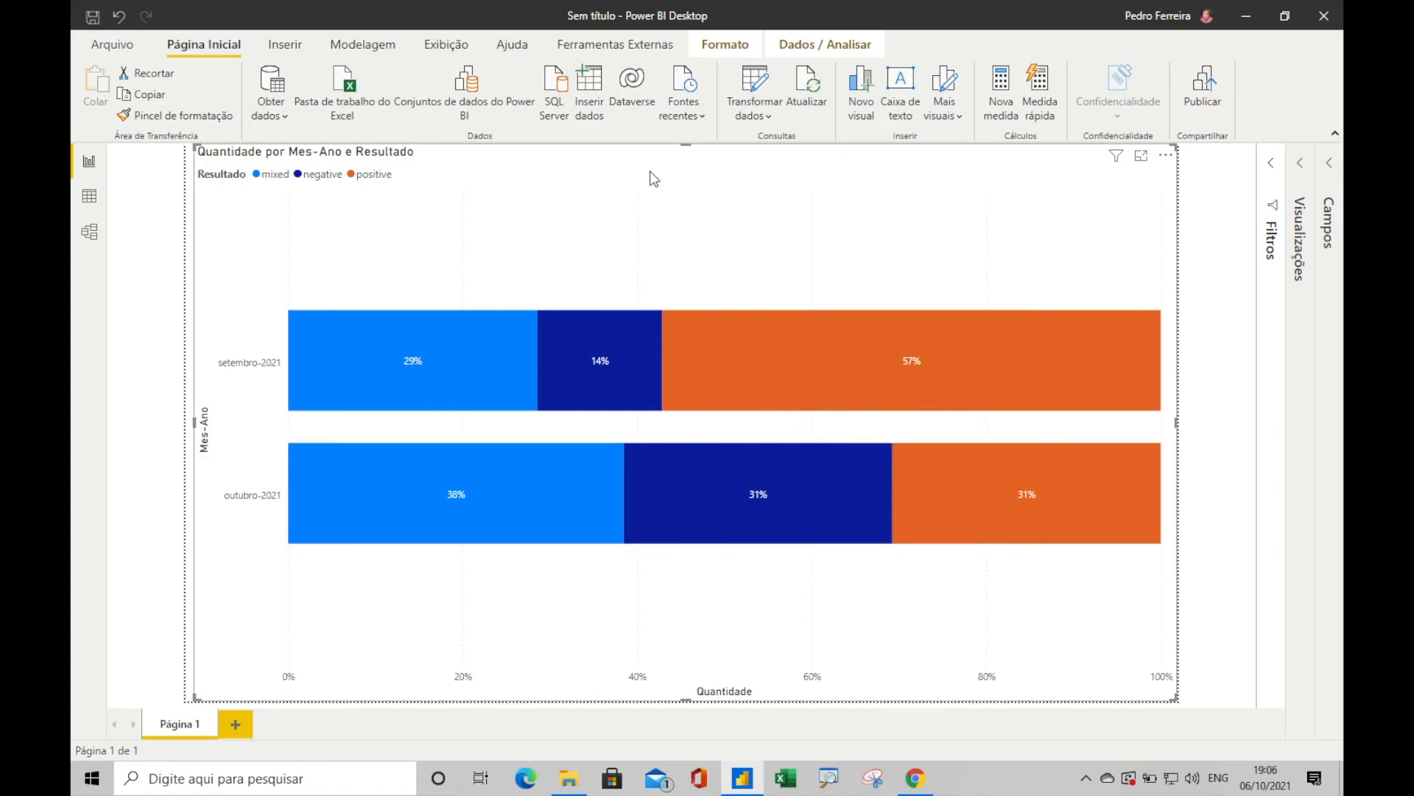
Fit the bar chart to the page by moving it slightly and extending its left side to the page edge
mouse_move(691, 151)
left_mouse_down()
mouse_move(694, 278)
mouse_move(707, 286)
mouse_move(715, 158)
left_mouse_up()
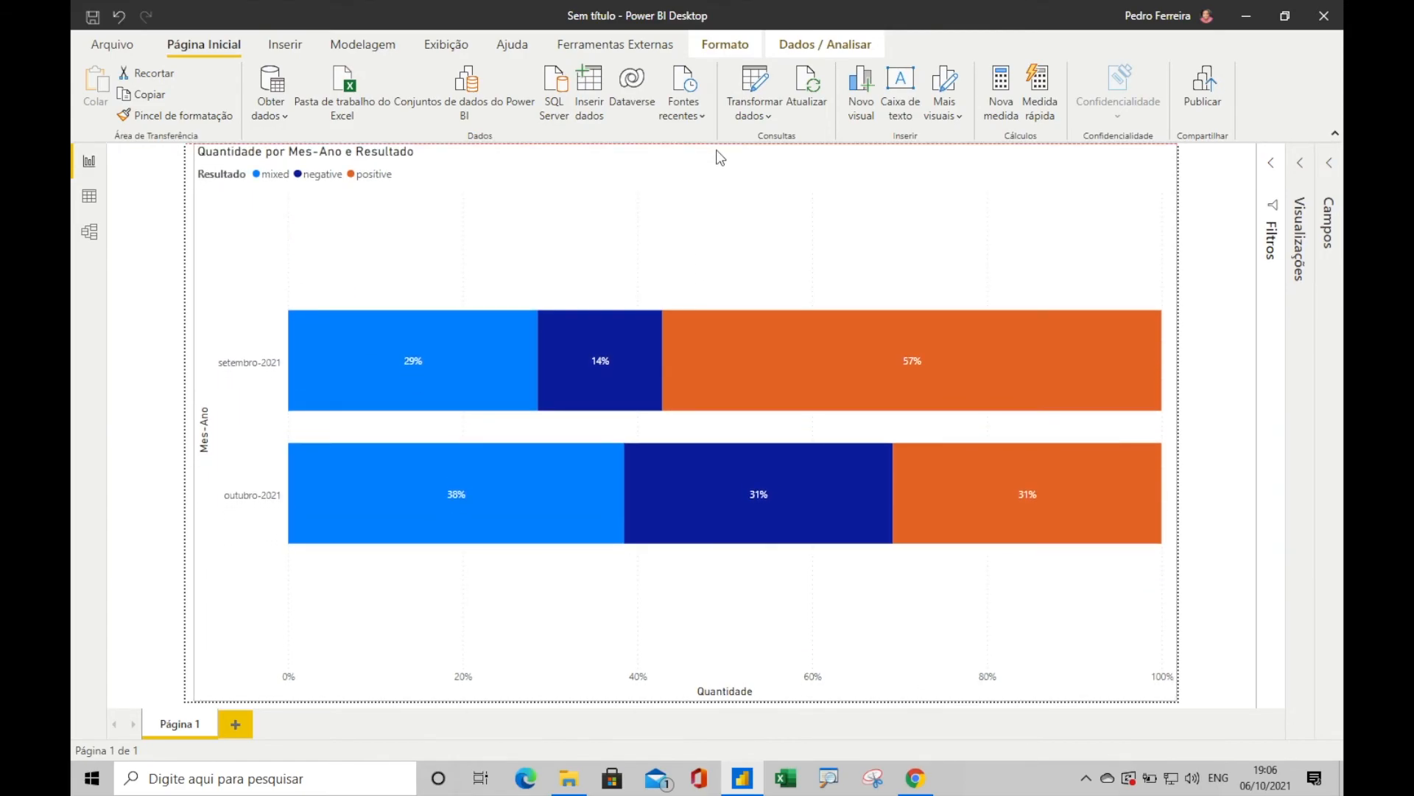
left_click(1212, 264)
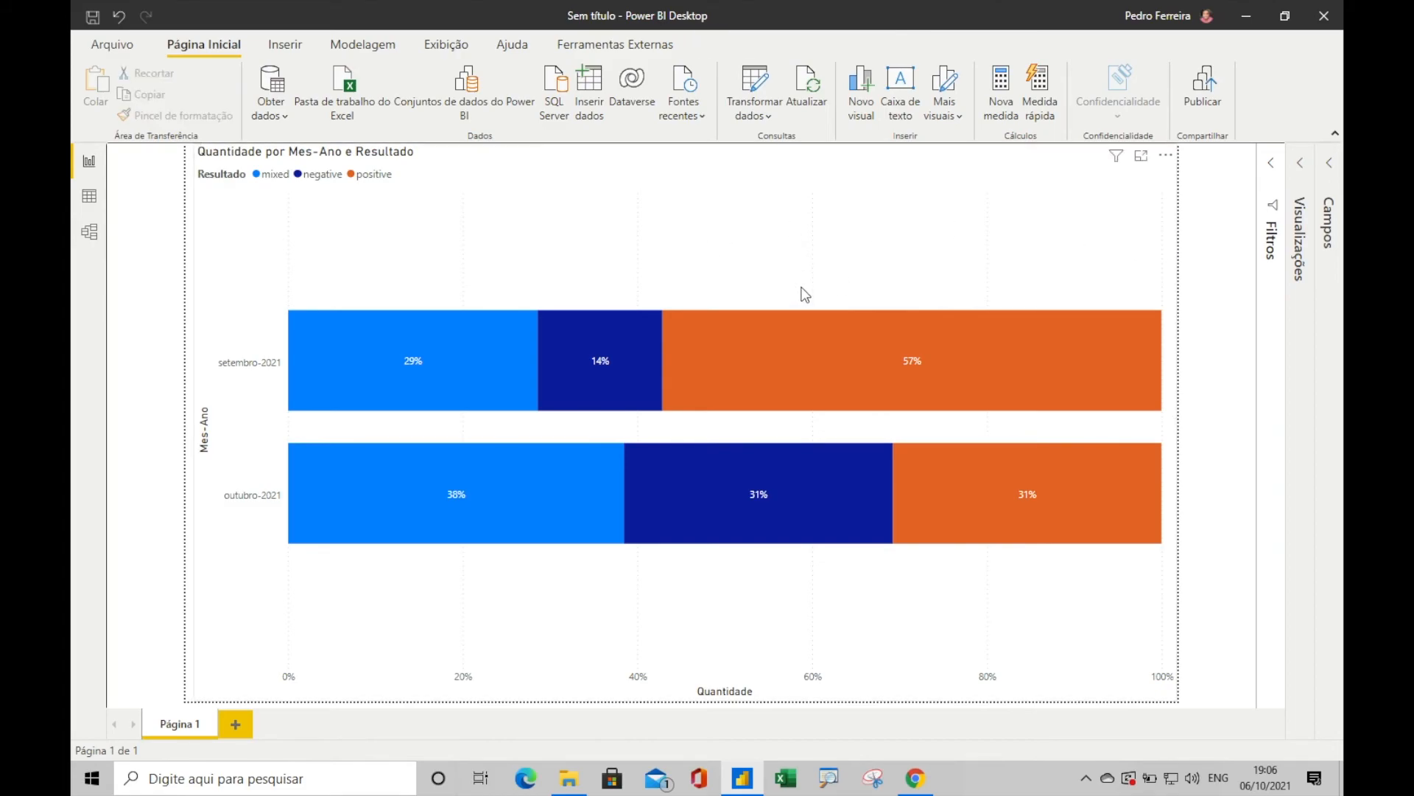
left_click(219, 333)
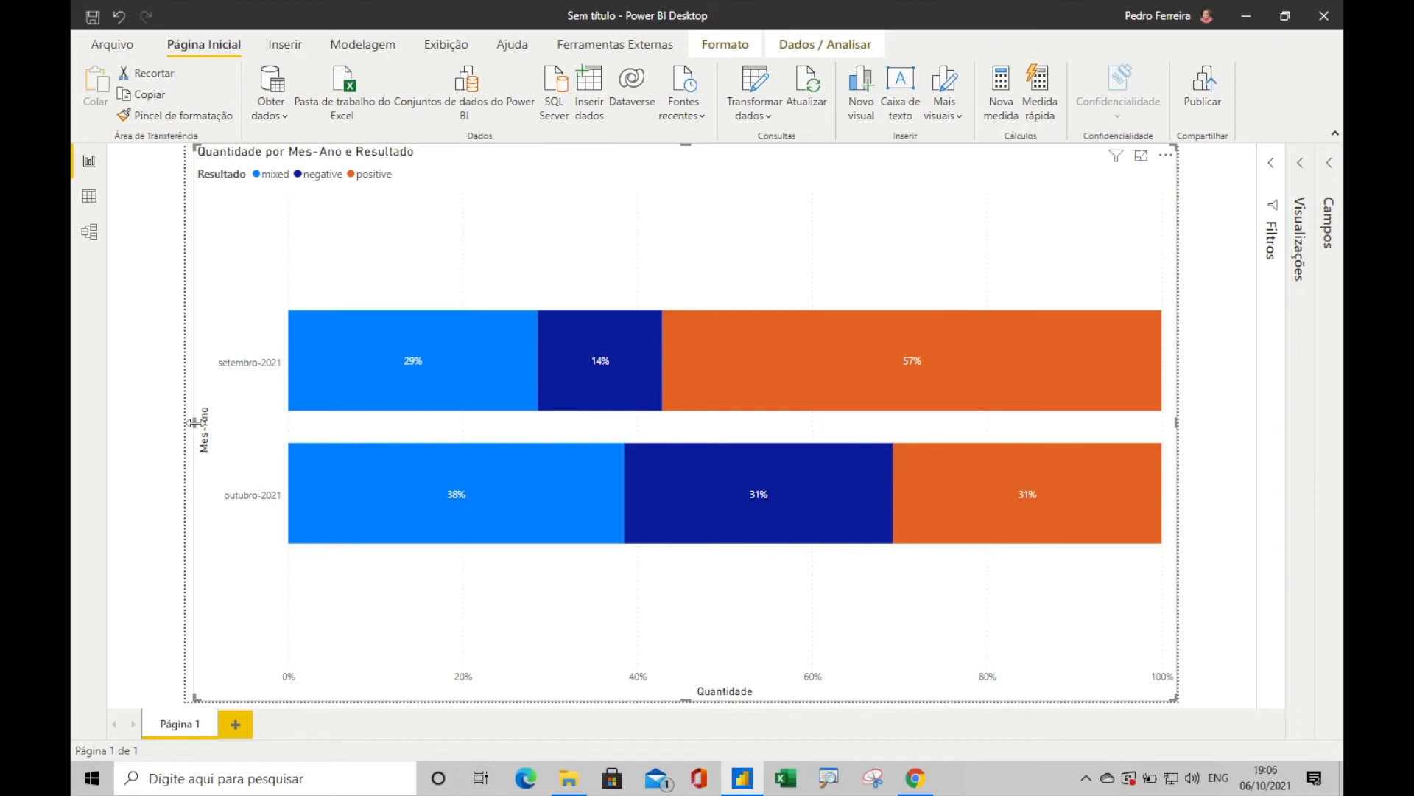
left_click_drag(194, 423, 185, 423)
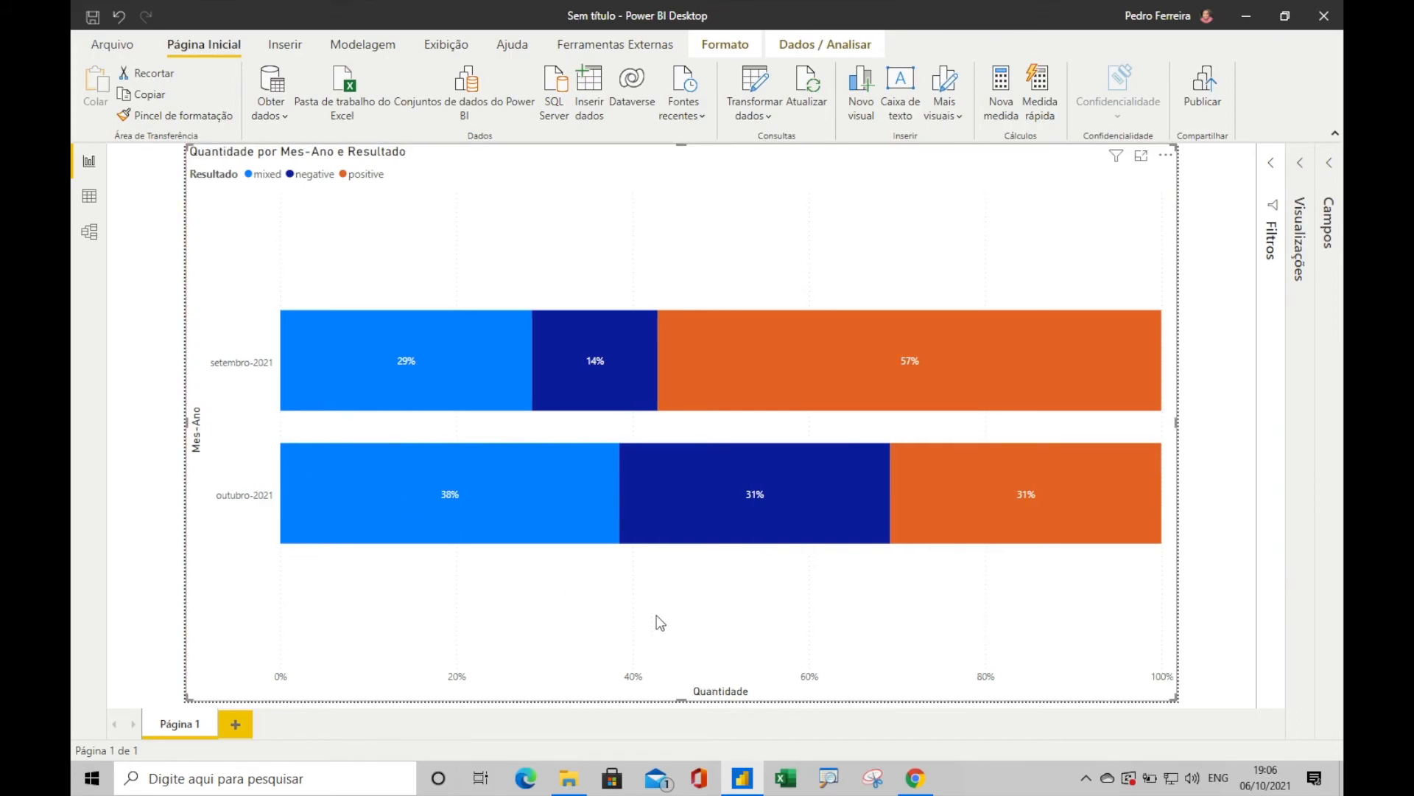
Switch to Chrome to review the KeyPhrases custom function code in the Microsoft Text Analytics tutorial, and return to the Power BI report with the chart deselected
left_click(913, 779)
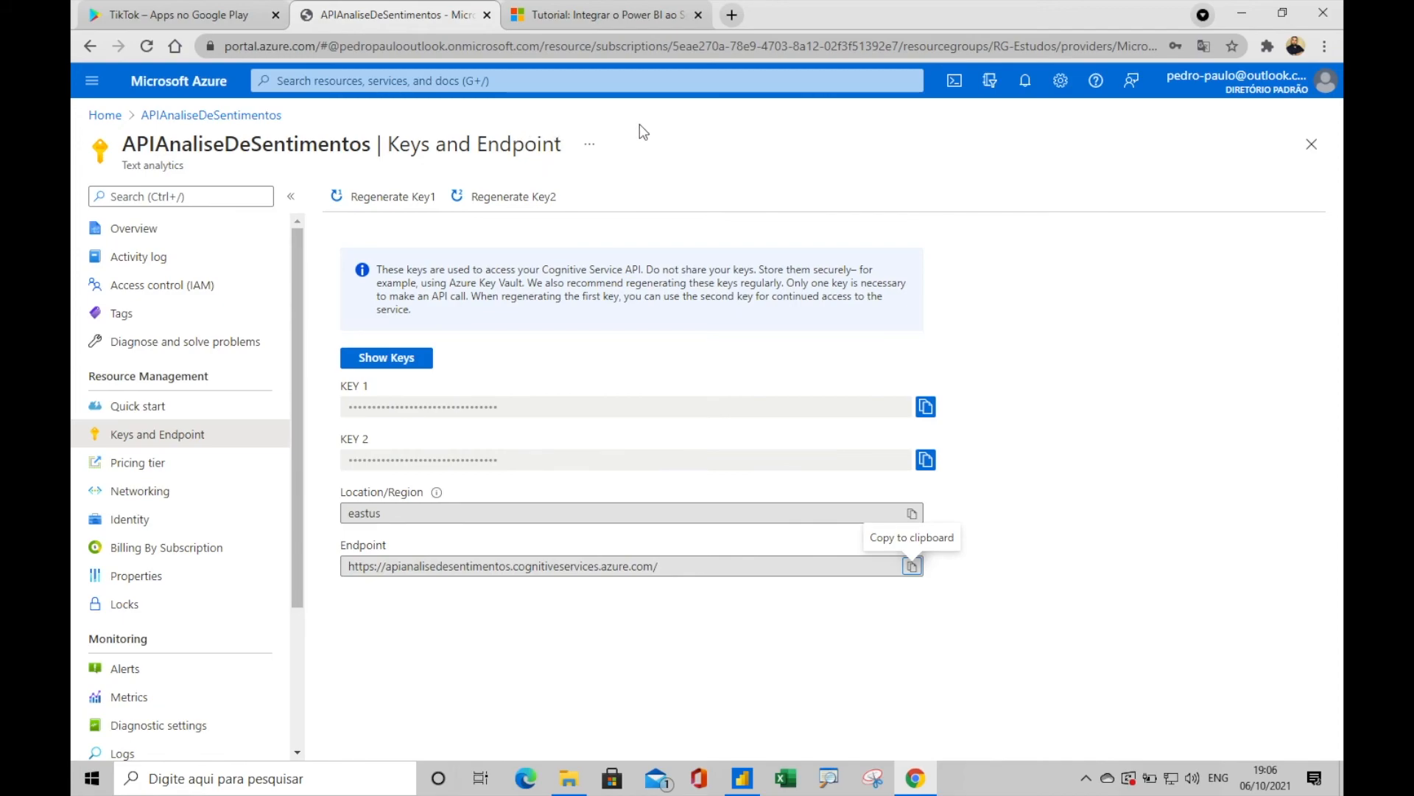
left_click(600, 20)
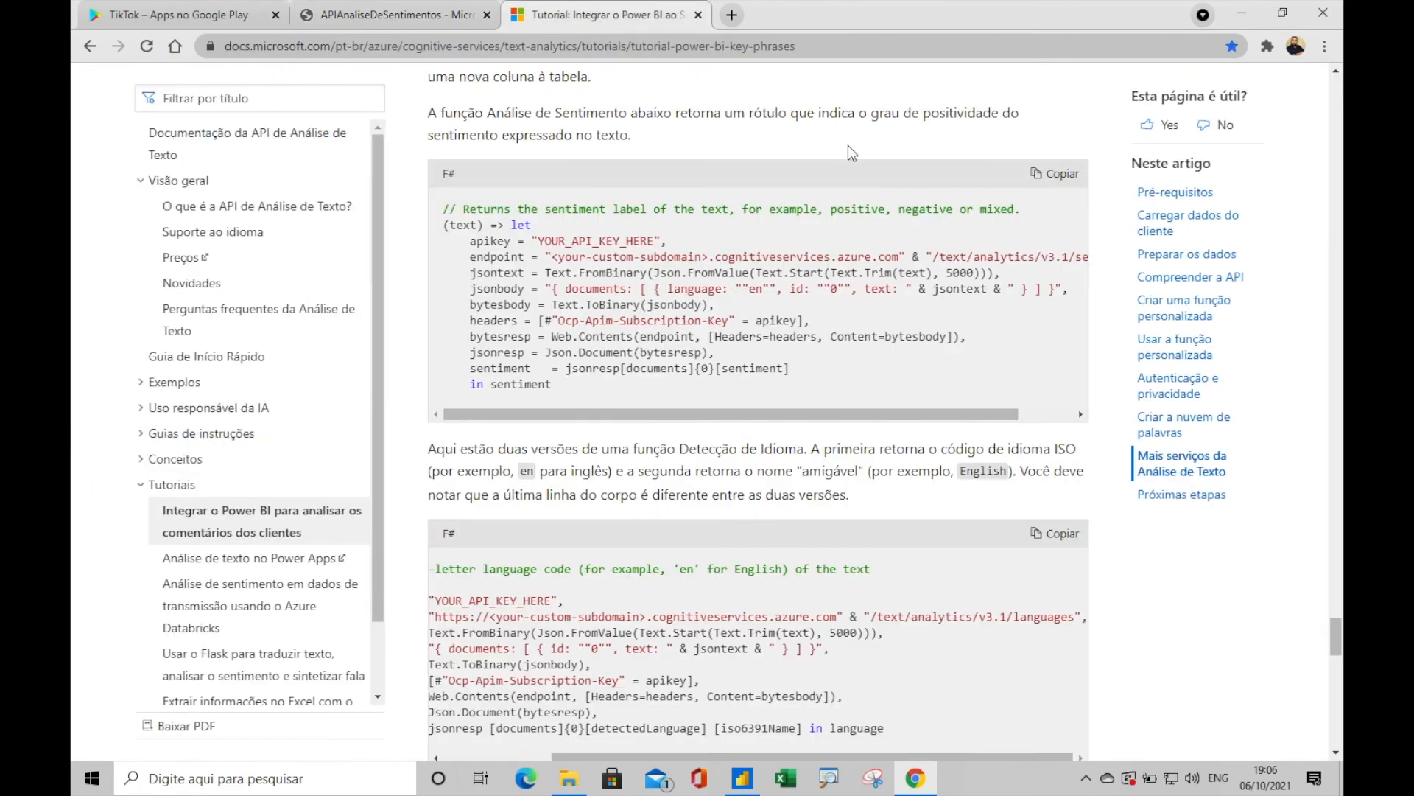
scroll(804, 203, "up", 20)
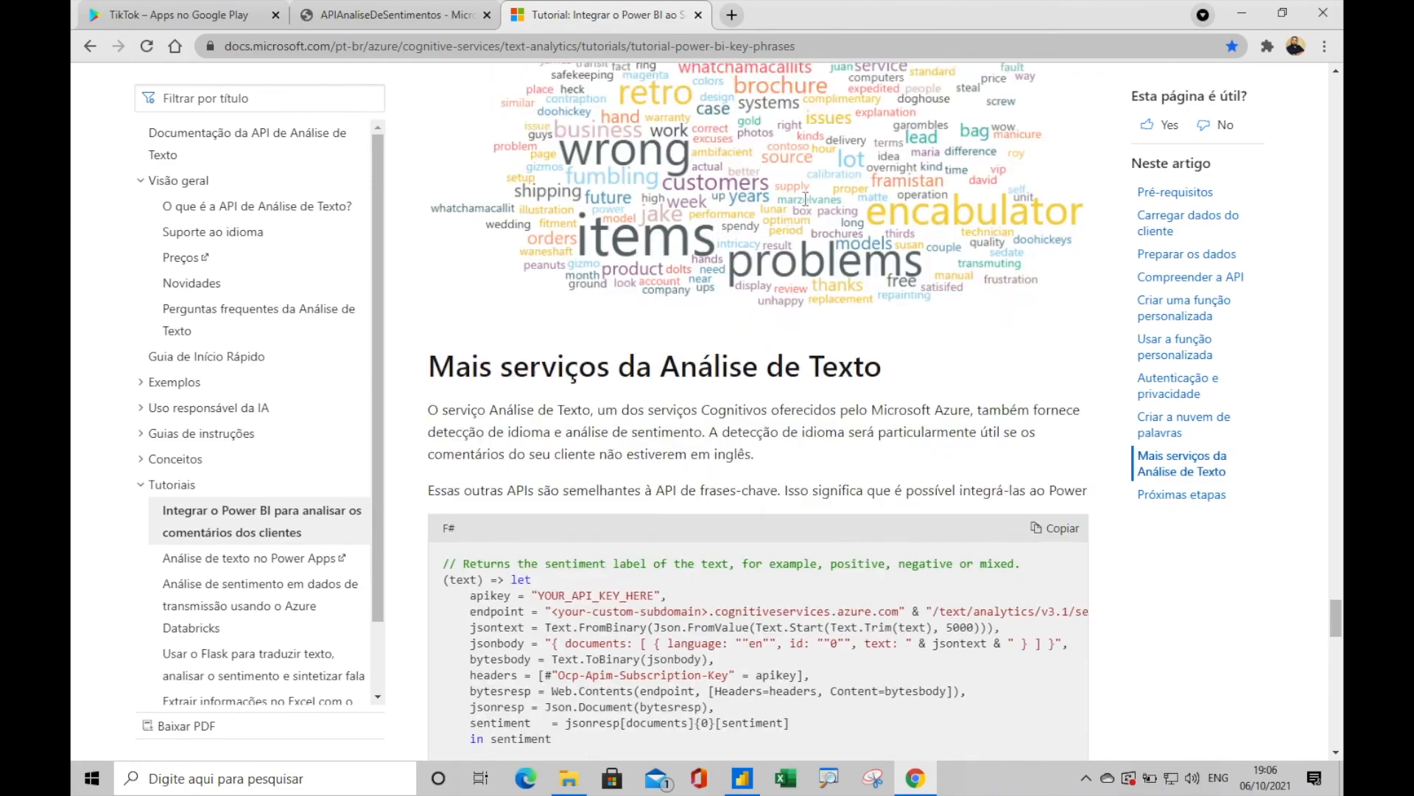
scroll(806, 199, "up", 20)
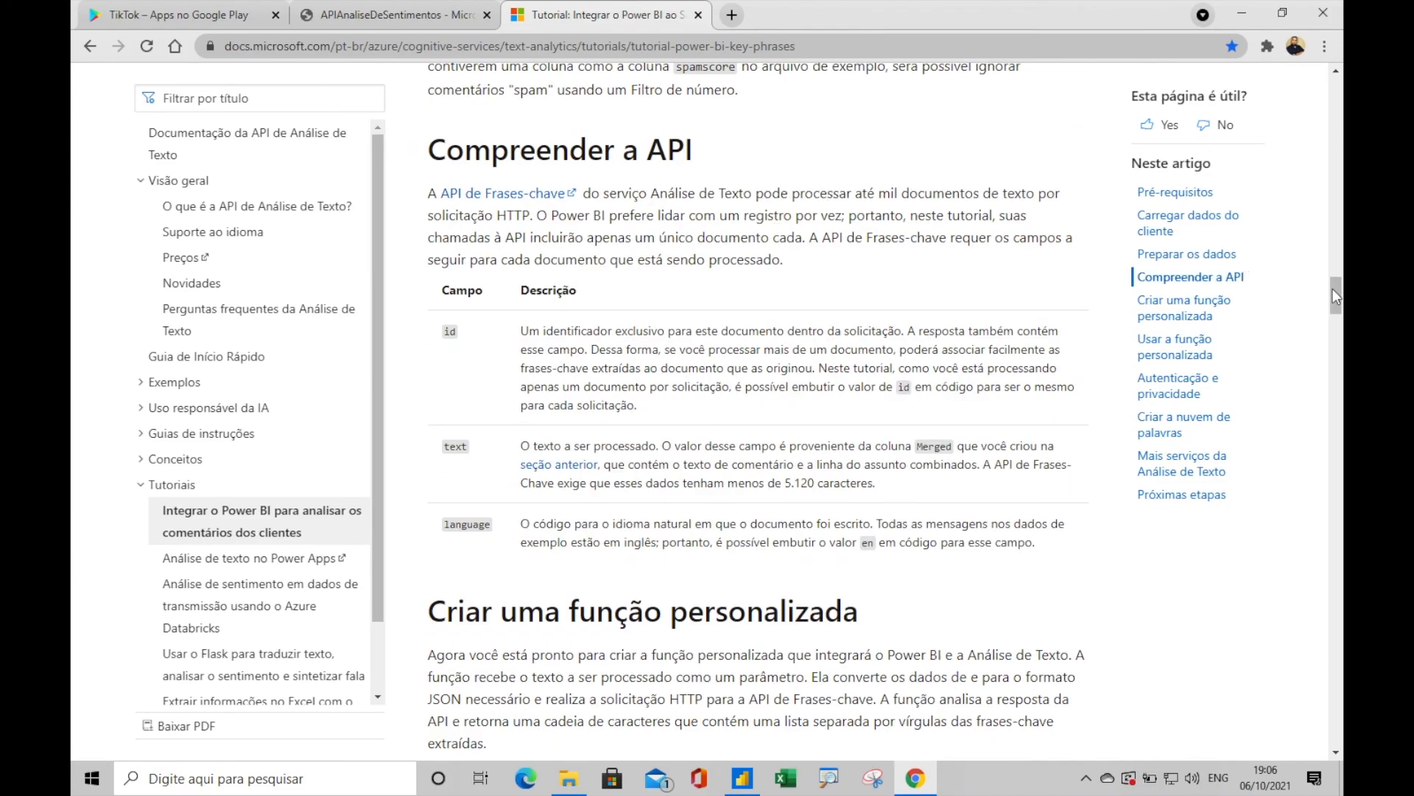
left_click_drag(1333, 289, 1340, 344)
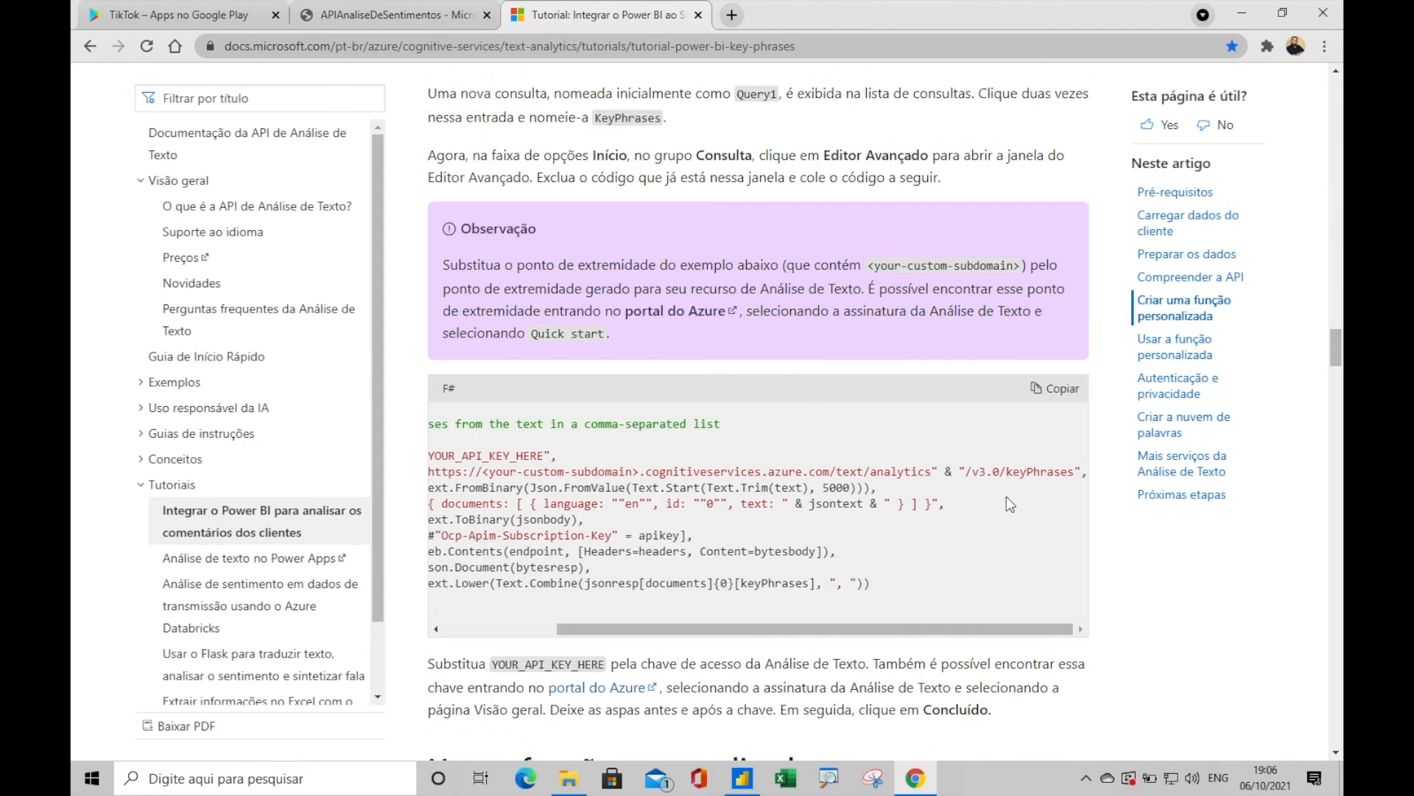
left_click_drag(864, 631, 776, 634)
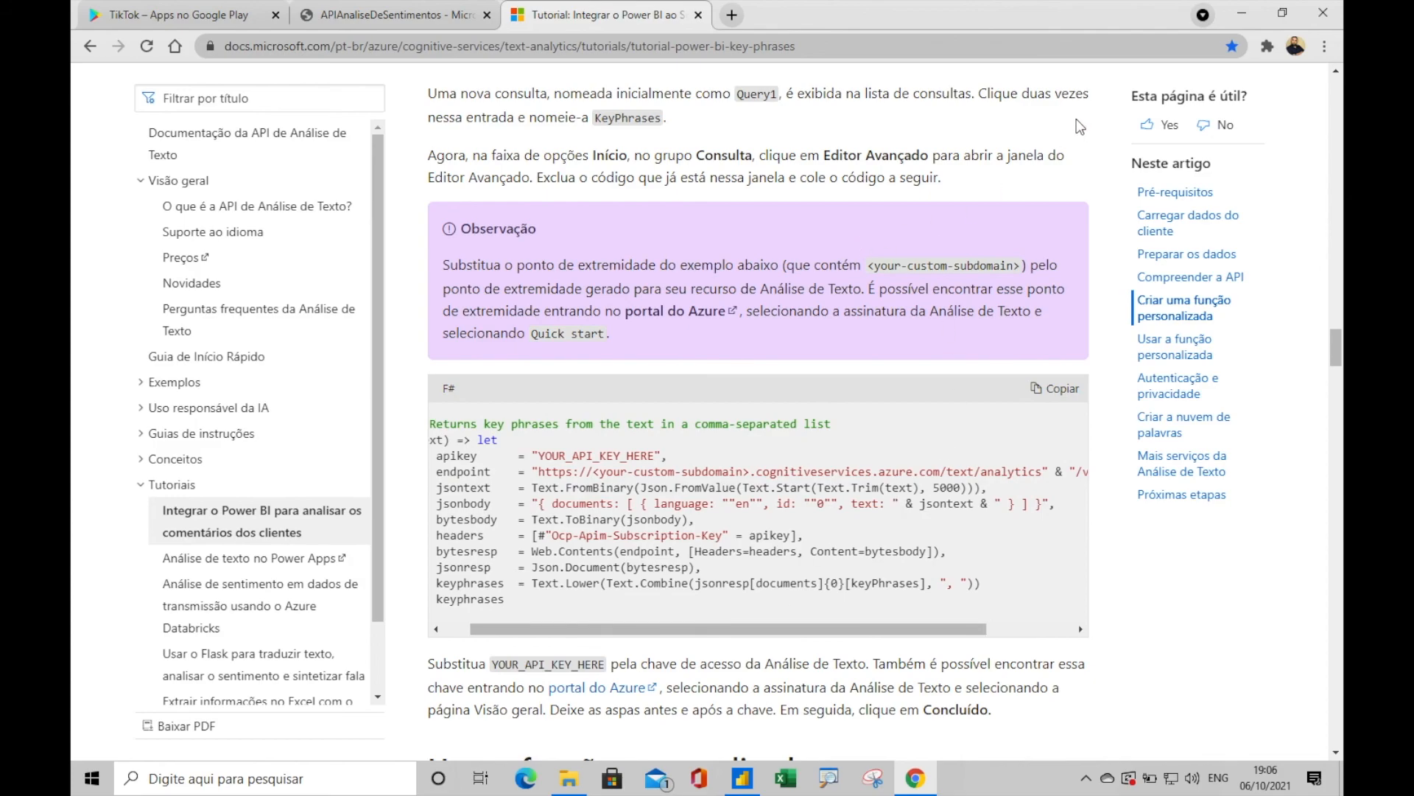
left_click(1242, 12)
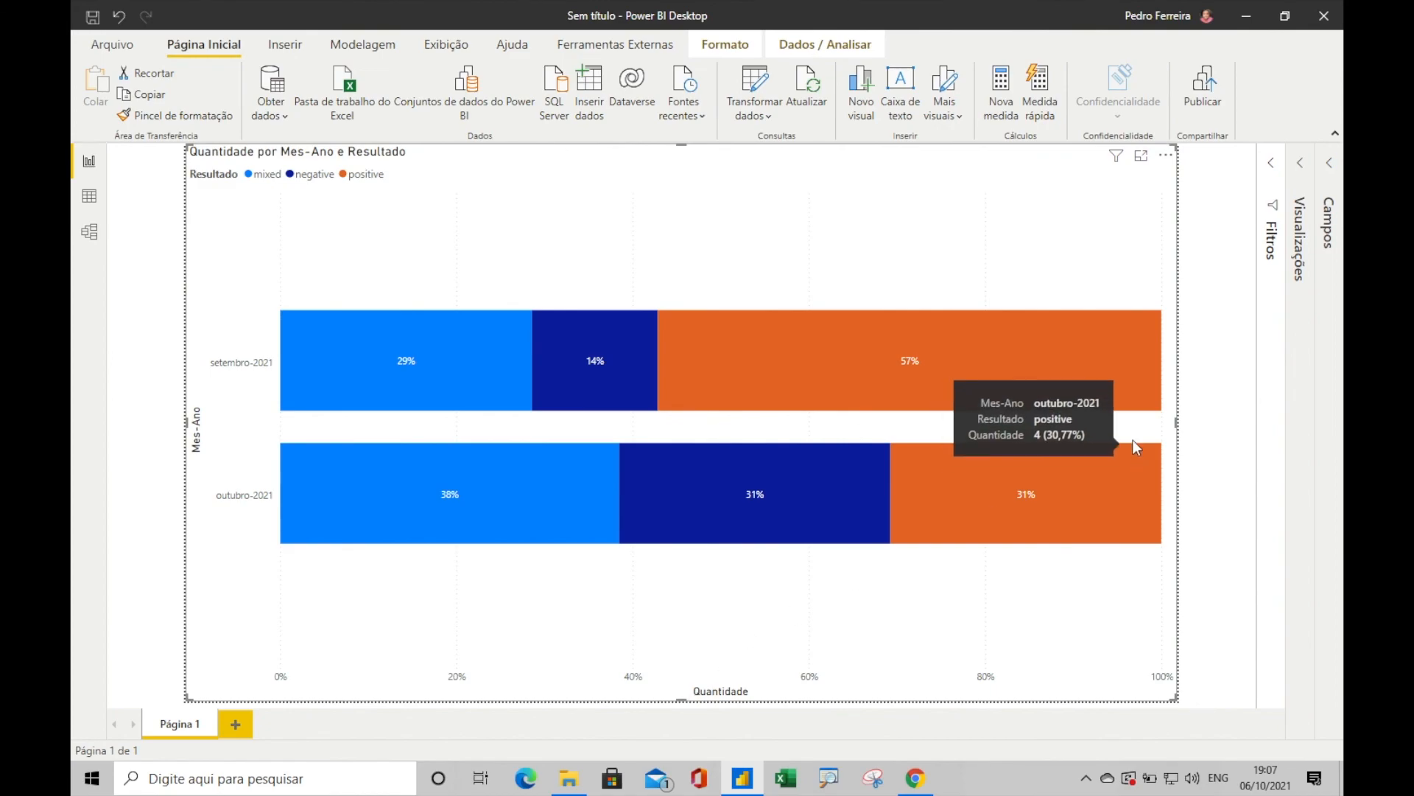
left_click(1233, 377)
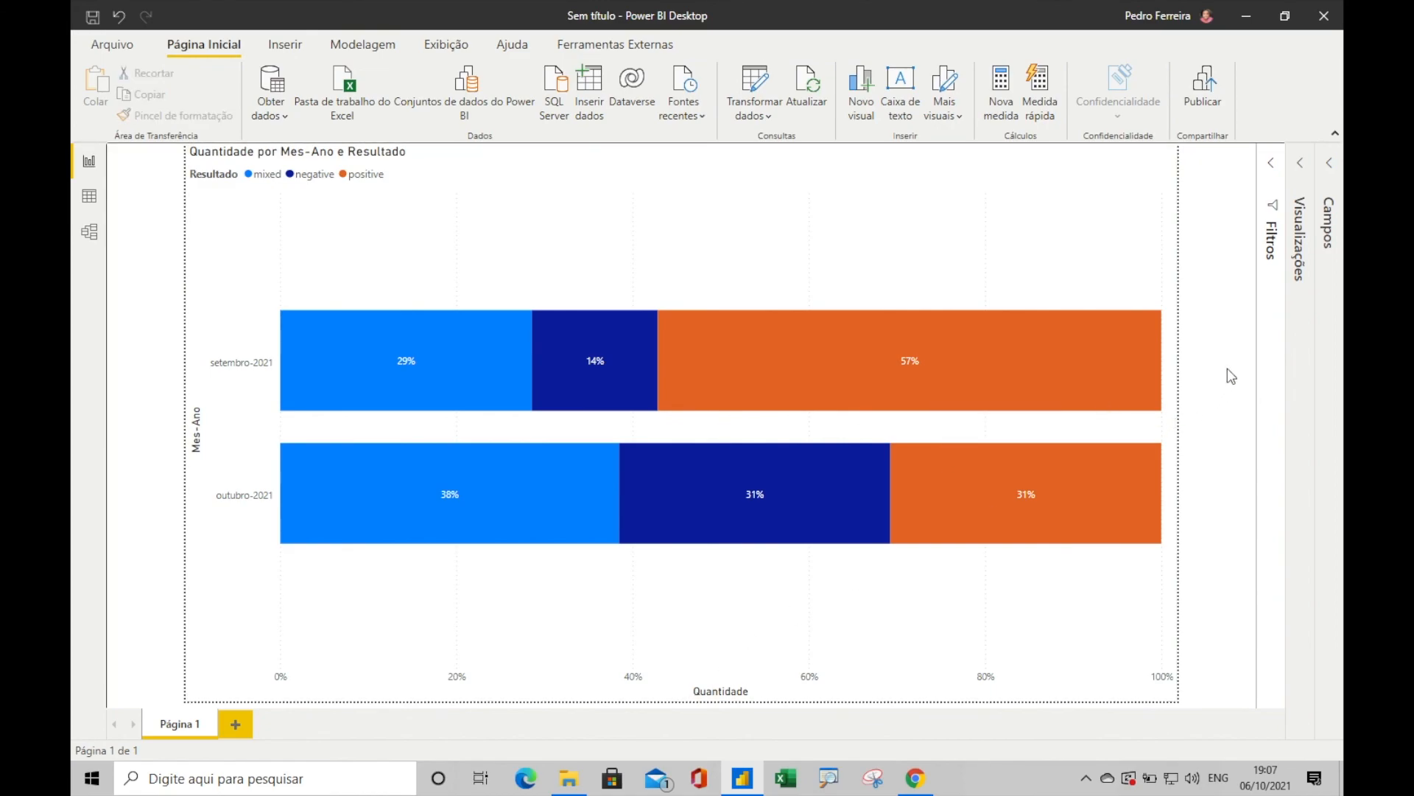